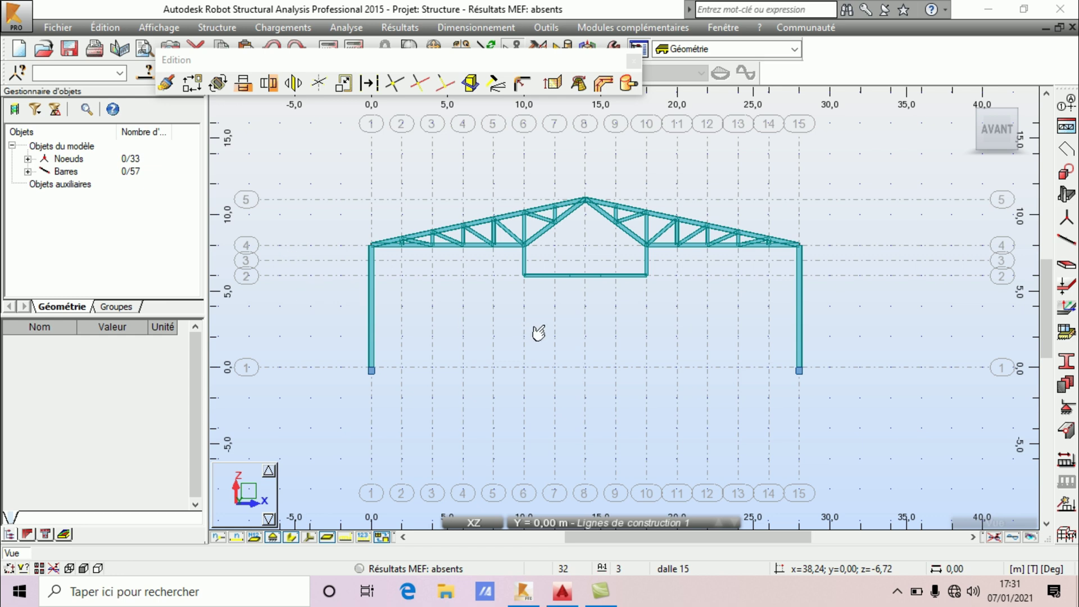
scroll(620, 341, "down", 1)
scroll(566, 337, "up", 3)
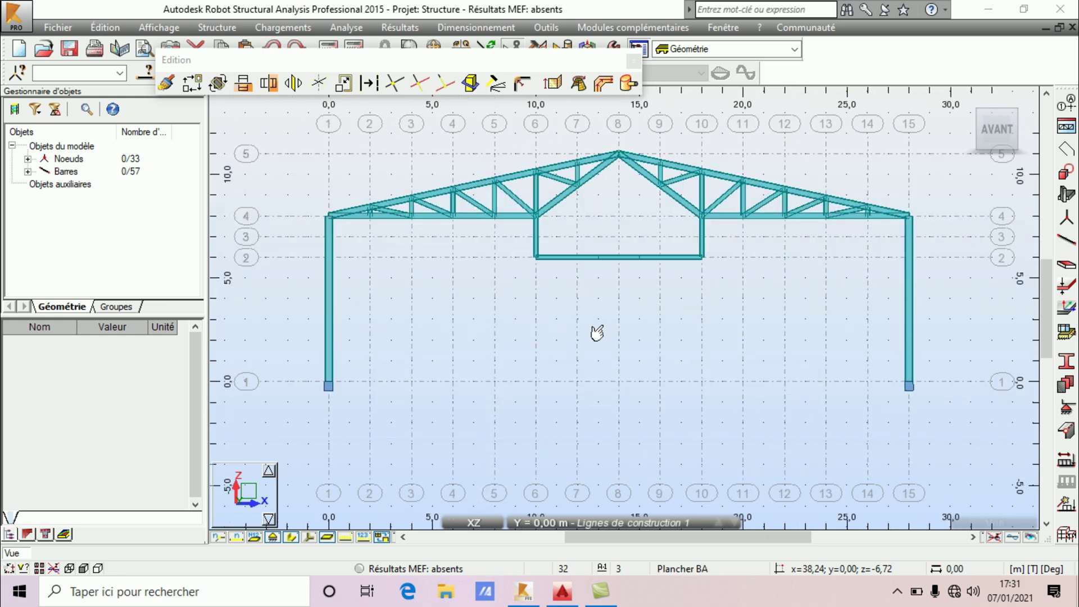
scroll(595, 331, "down", 3)
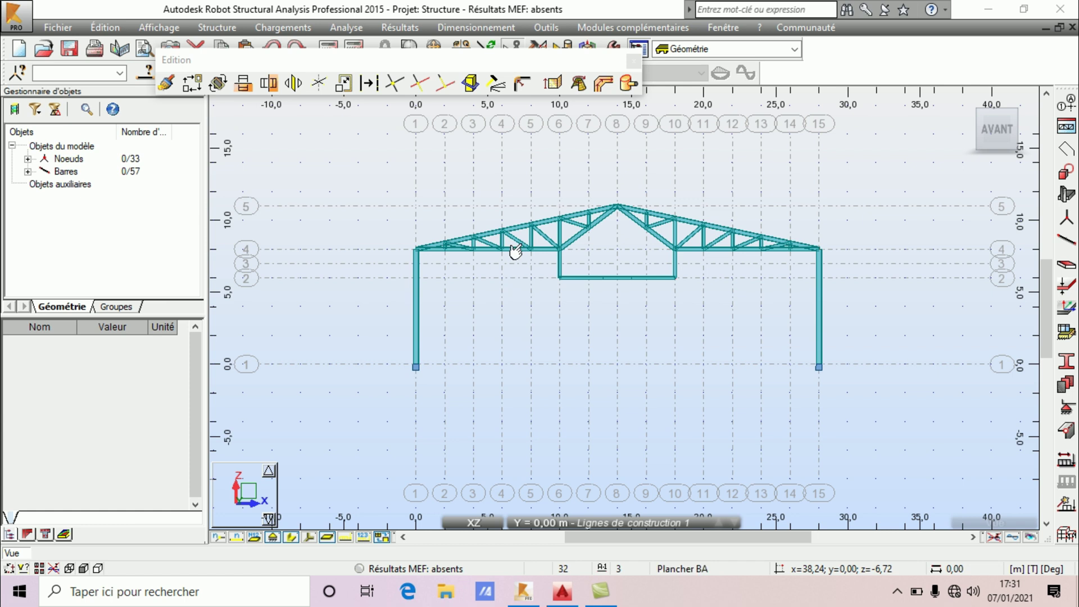
scroll(567, 204, "up", 2)
scroll(570, 209, "down", 2)
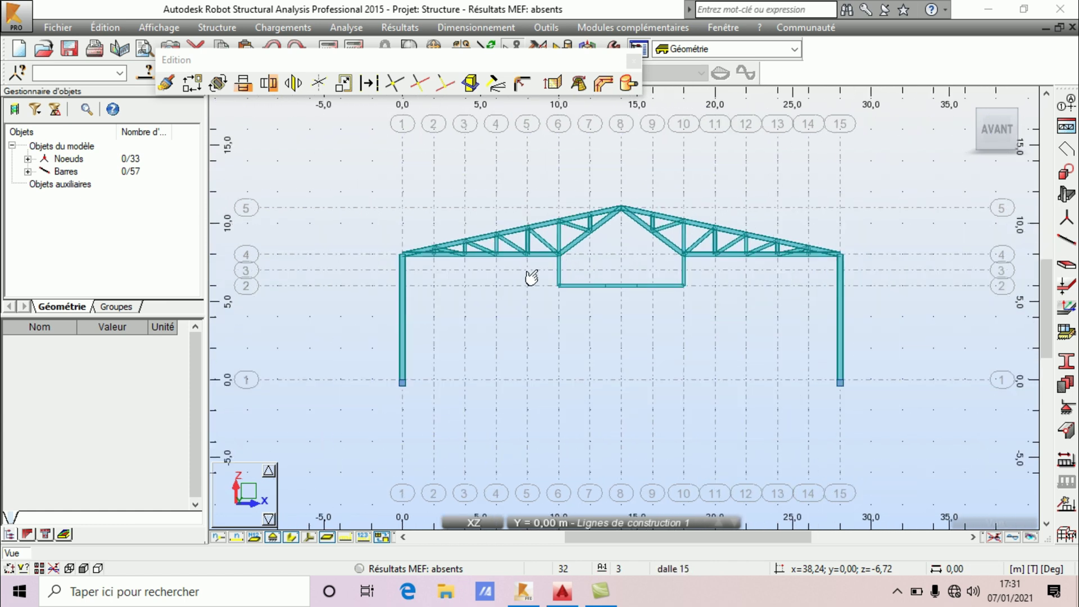
scroll(531, 277, "down", 2)
scroll(504, 209, "up", 1)
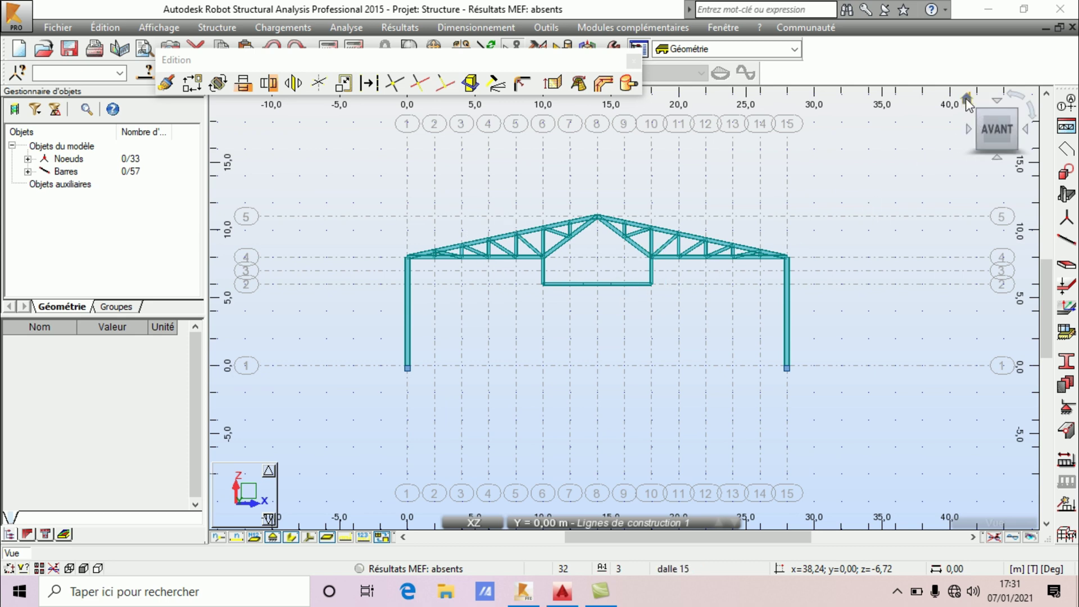
Step: Switch to the 3D home view and select all nodes and bars of the frame
left_click(968, 100)
middle_click_drag(562, 303, 436, 297, "shift")
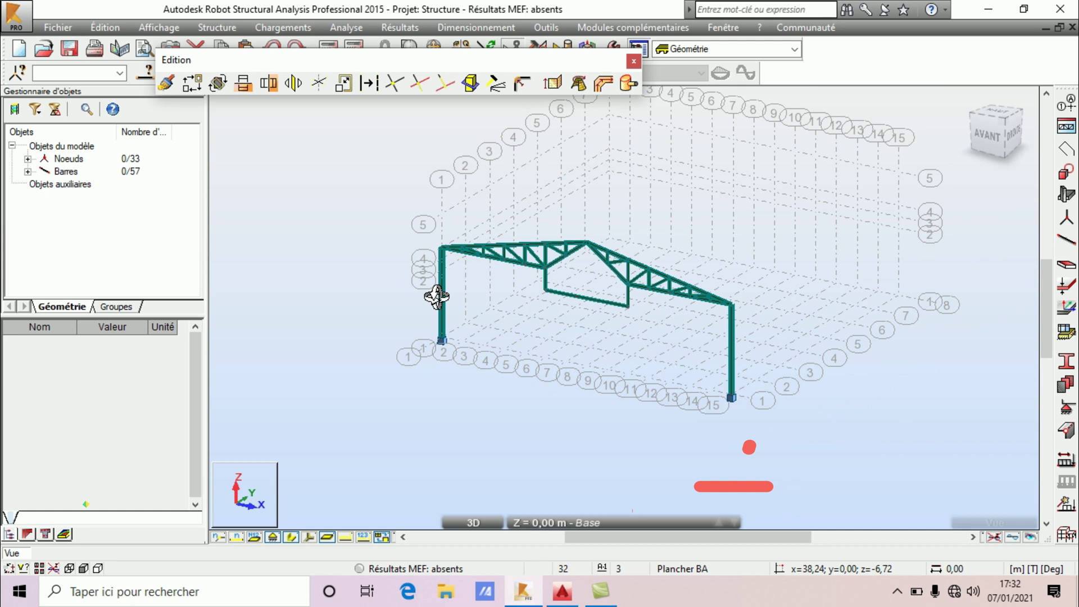
scroll(727, 344, "up", 3)
middle_click_drag(677, 349, 586, 323, "shift")
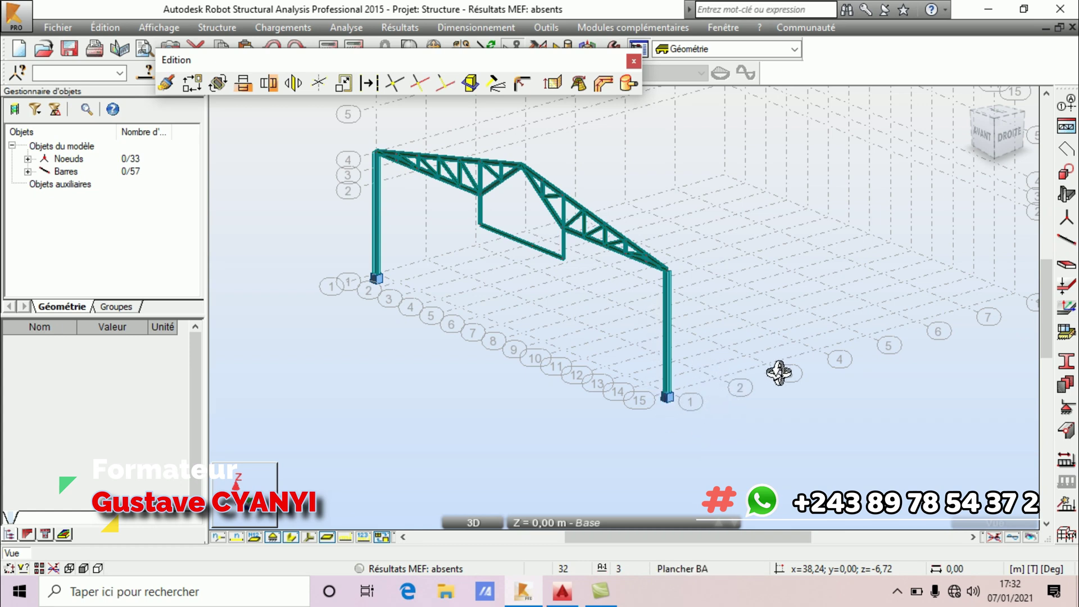
scroll(529, 354, "down", 2)
right_click(764, 192)
left_click(752, 205)
left_click_drag(683, 448, 366, 159)
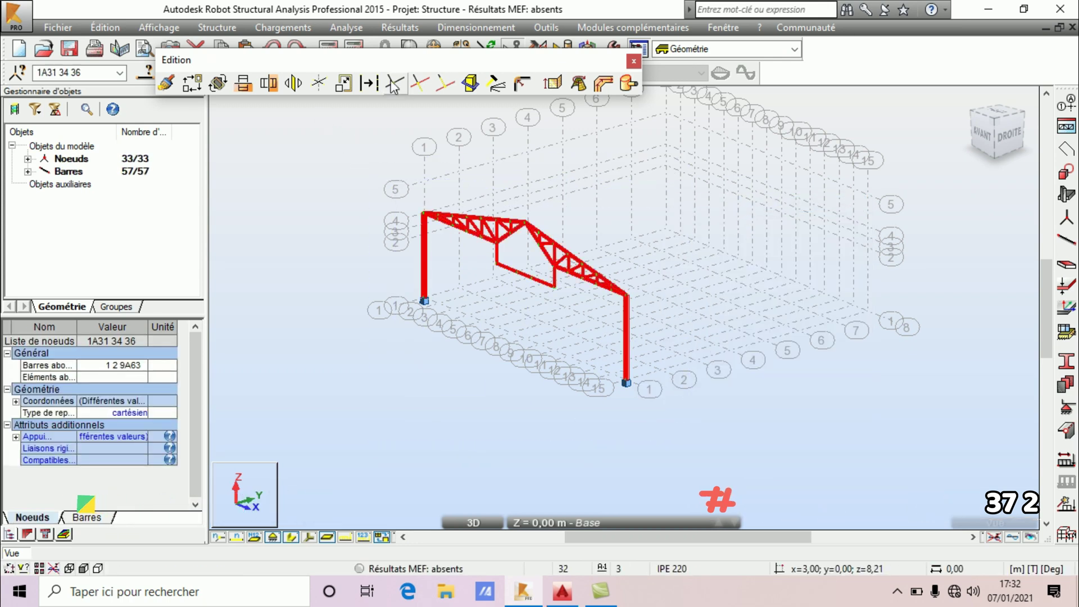
left_click(191, 83)
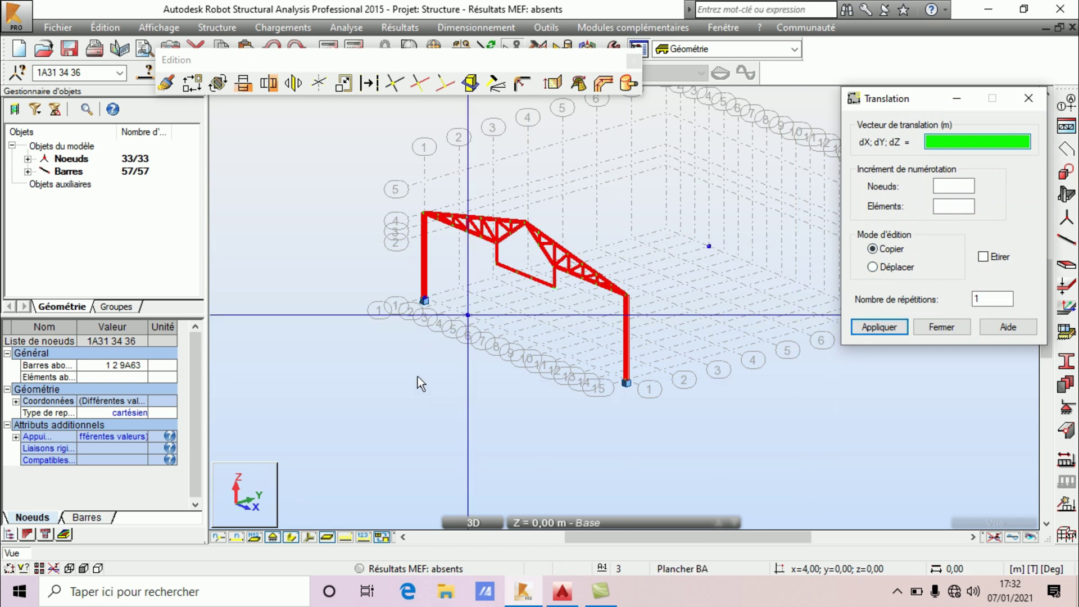
scroll(414, 372, "down", 3)
scroll(526, 369, "up", 4)
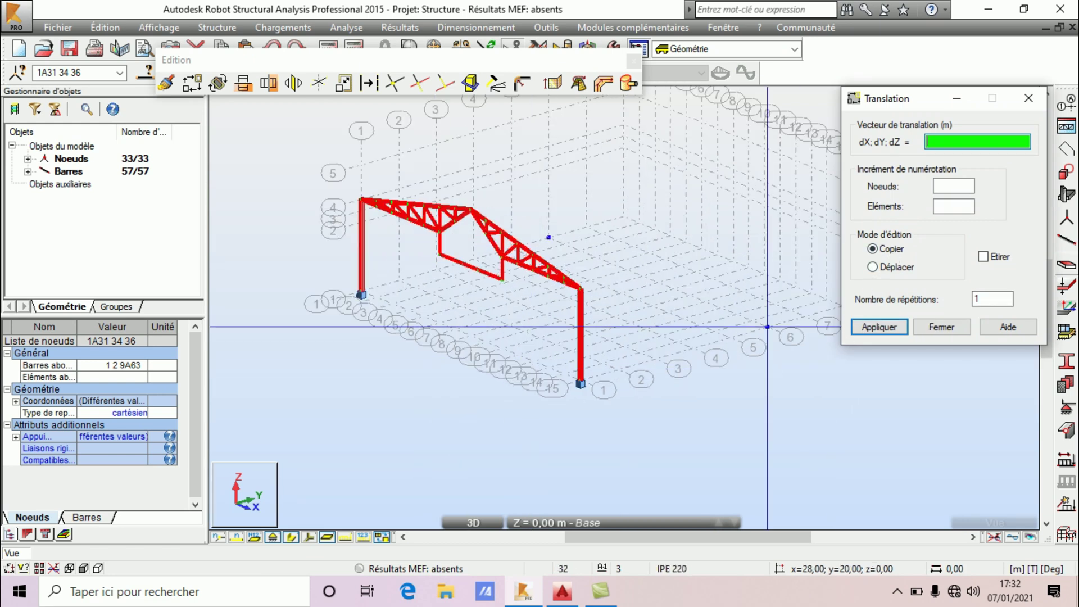
left_click(1003, 298)
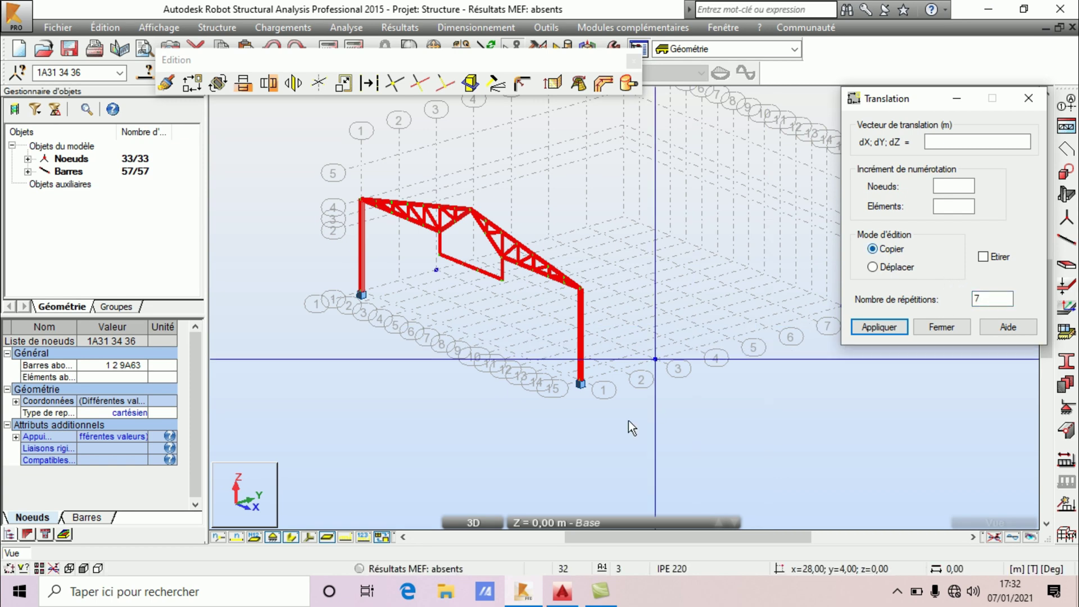
scroll(582, 386, "up", 5)
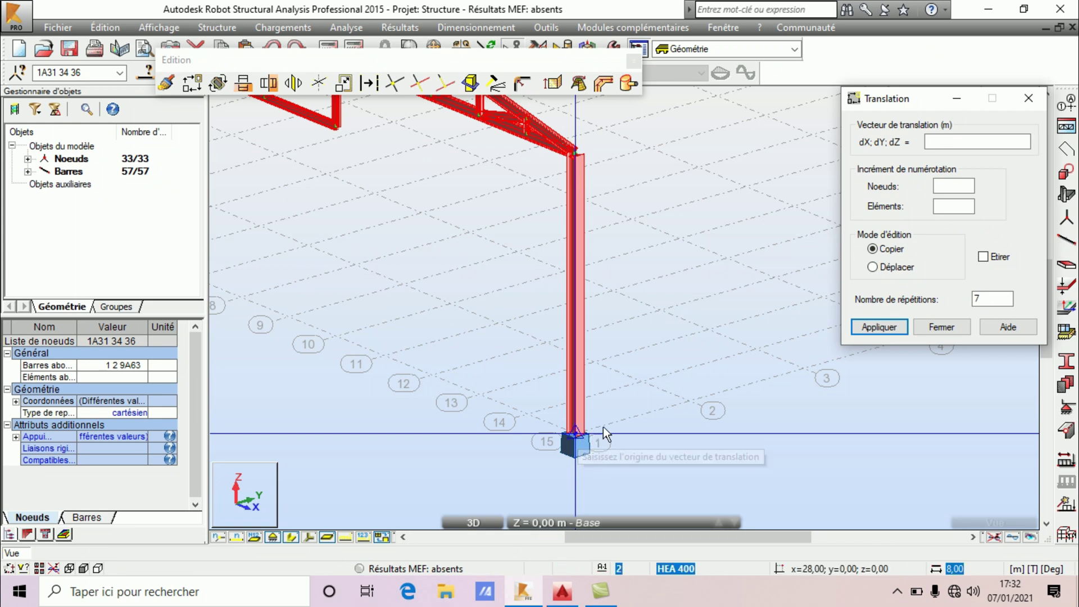
scroll(603, 426, "down", 5)
scroll(604, 415, "up", 2)
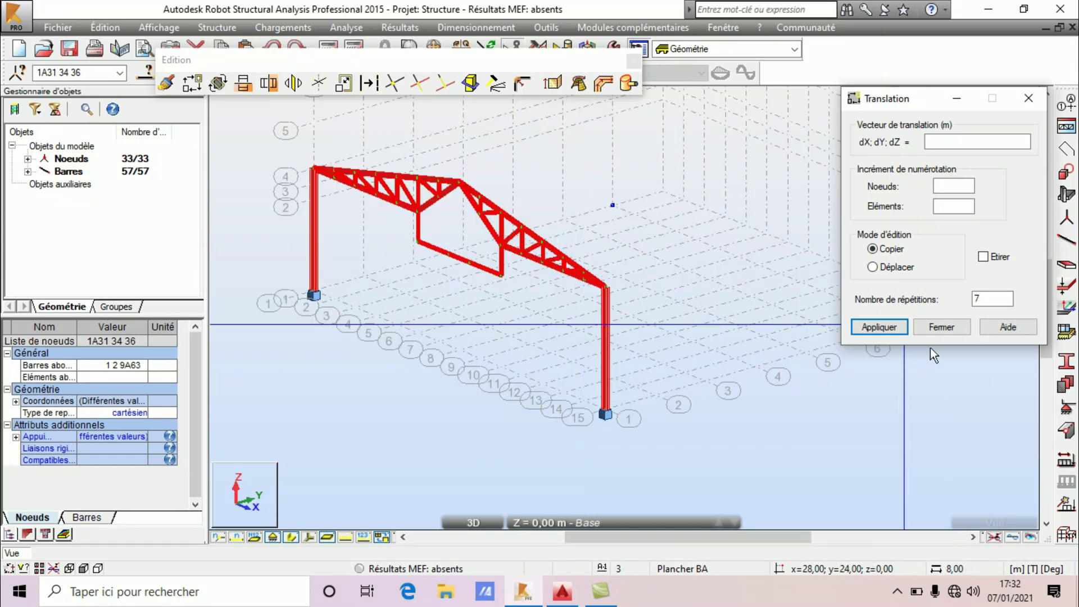
left_click(937, 328)
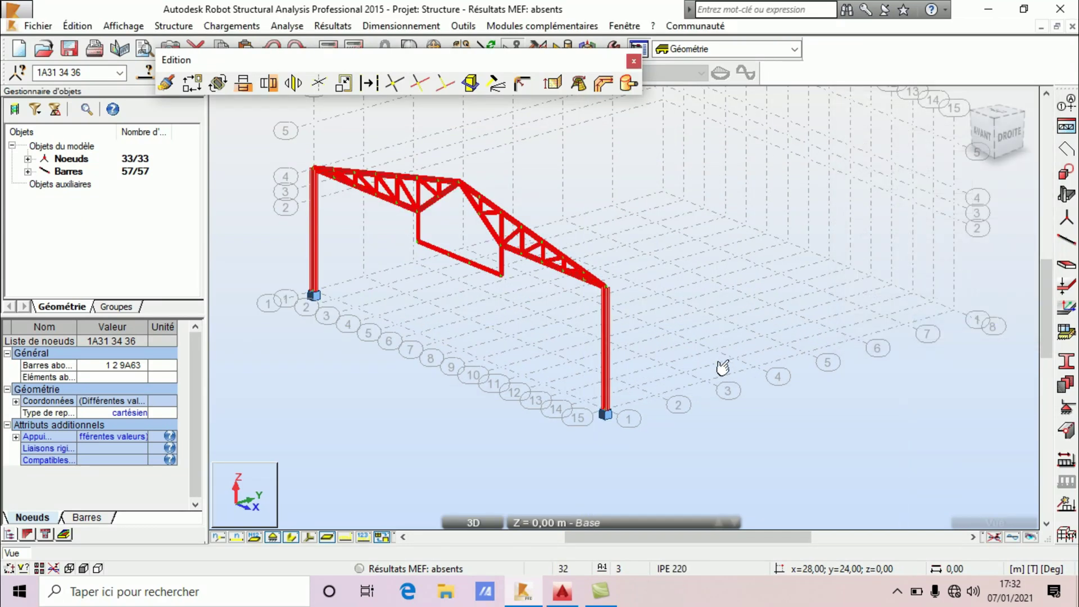
Step: Rotate the 3D view toward the front face and reselect the entire frame with a selection window
left_click(681, 358)
right_click(790, 309)
left_click(747, 368)
left_click_drag(517, 356, 597, 305)
right_click(848, 311)
left_click(847, 310)
left_click_drag(819, 441, 578, 258)
left_click_drag(1000, 525, 394, 198)
scroll(558, 241, "up", 3)
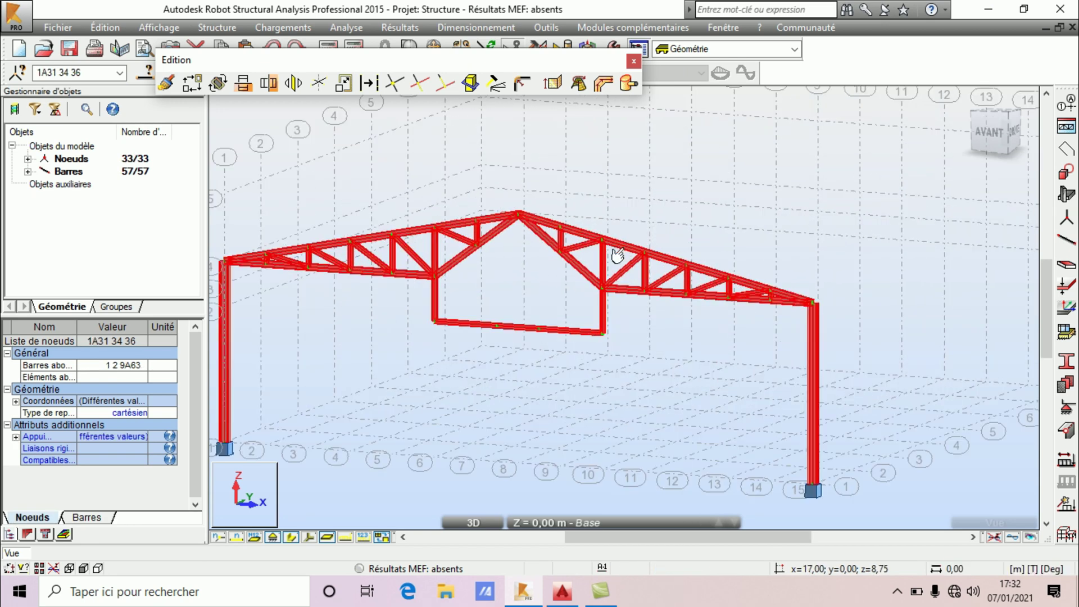
scroll(583, 241, "down", 1)
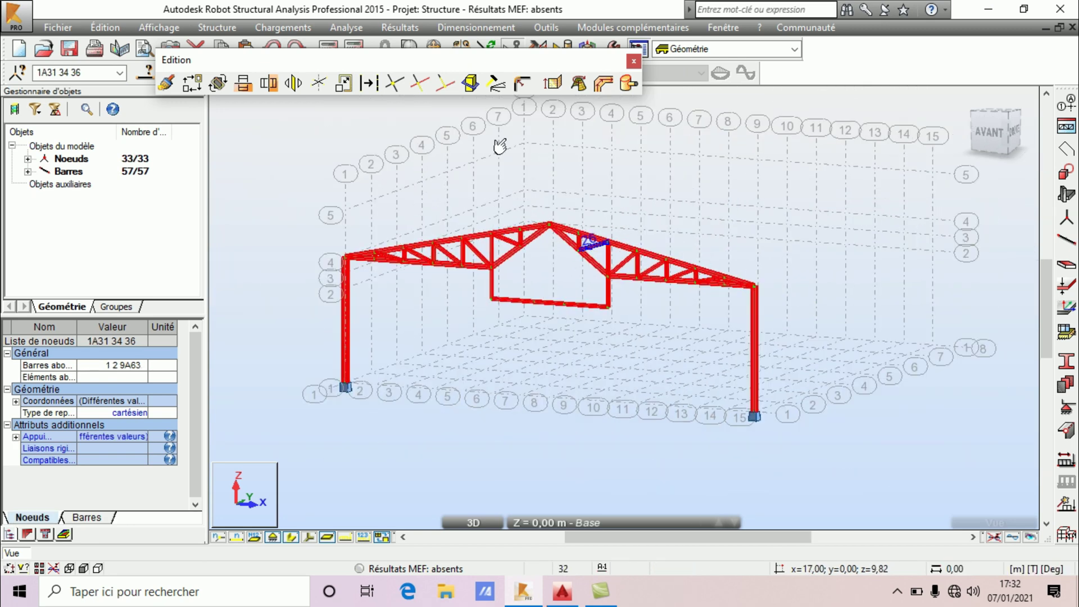
Step: Save the selected bars of the frame as a group named FERME, without a colour, and clear the selection
left_click(634, 65)
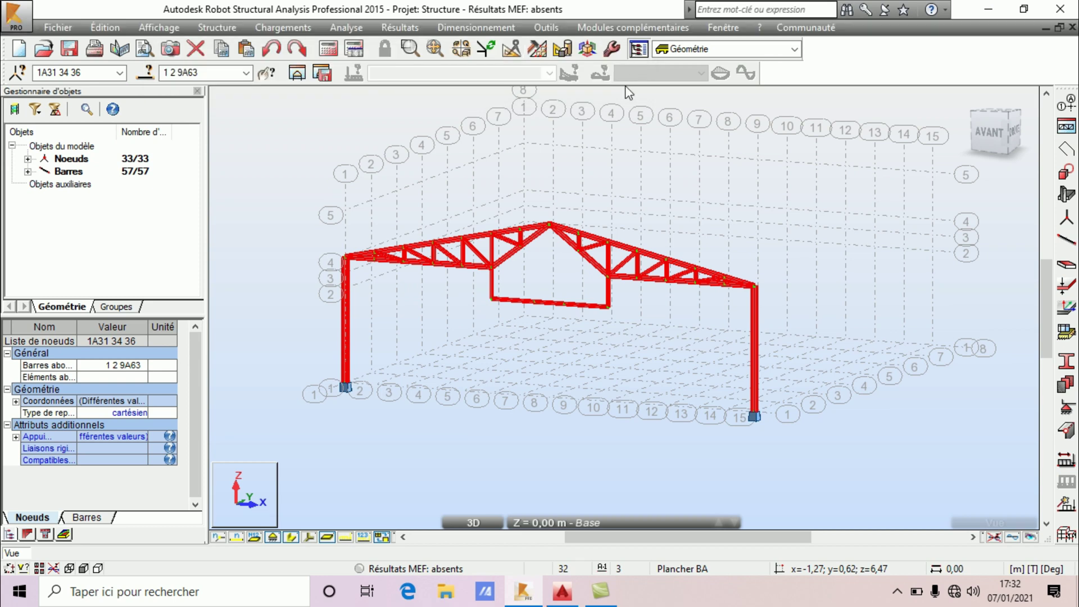
left_click(148, 76)
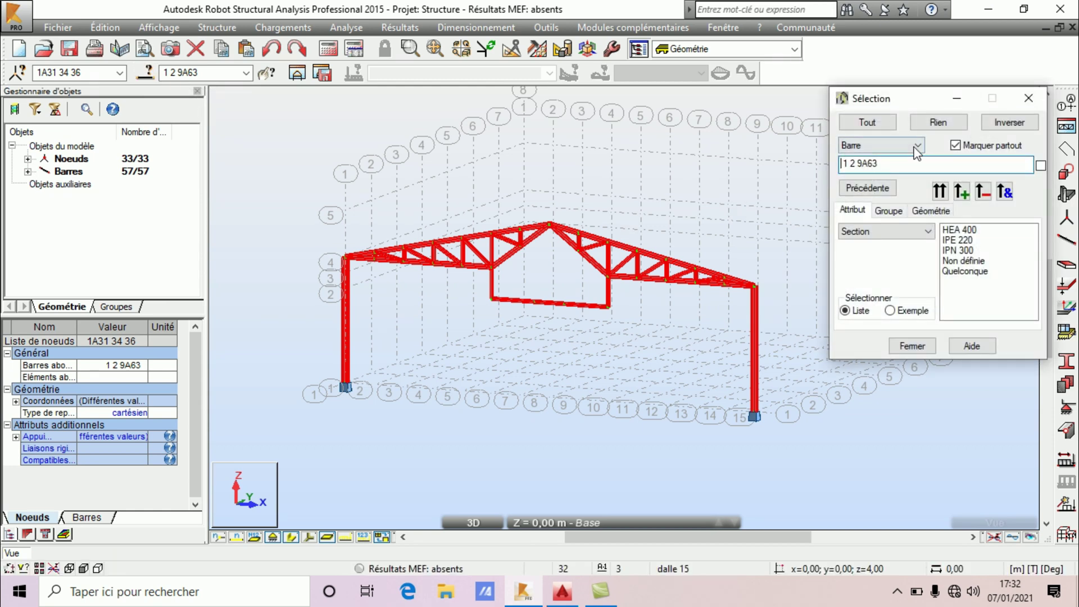
left_click(888, 211)
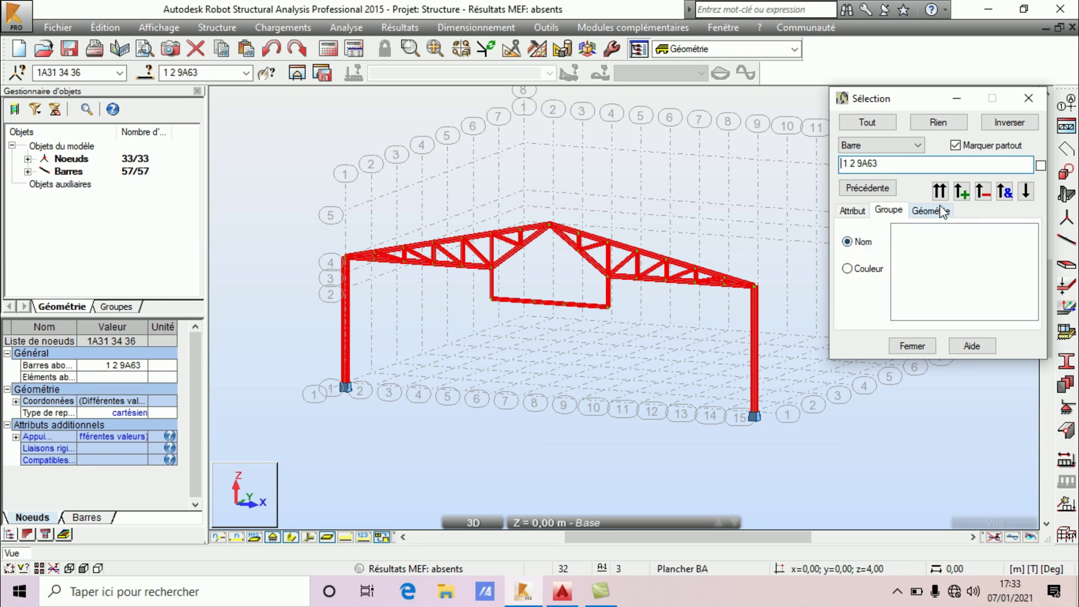
left_click(1026, 192)
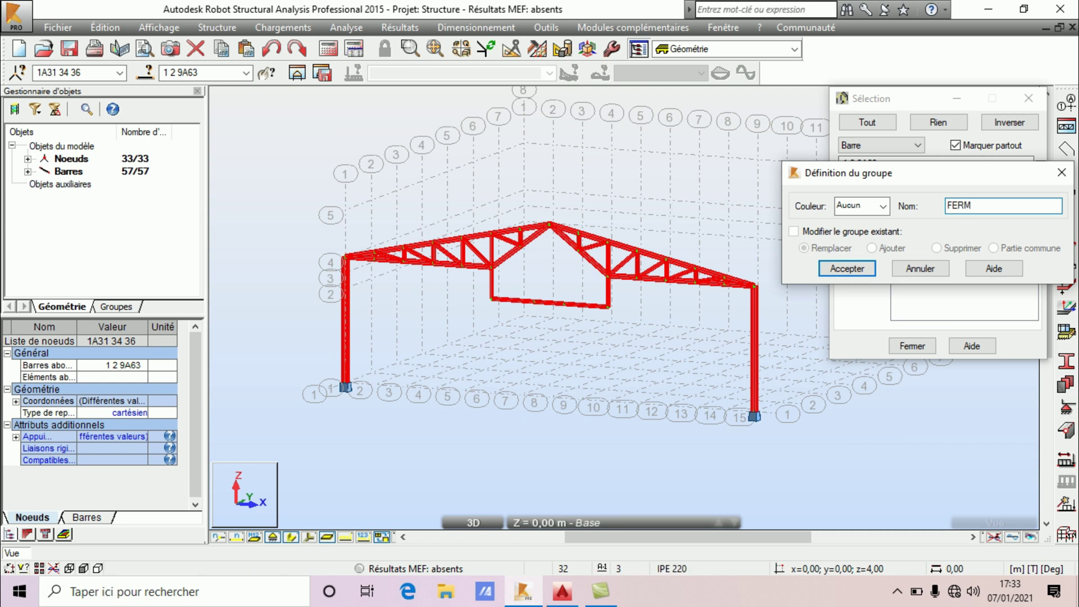
left_click(846, 268)
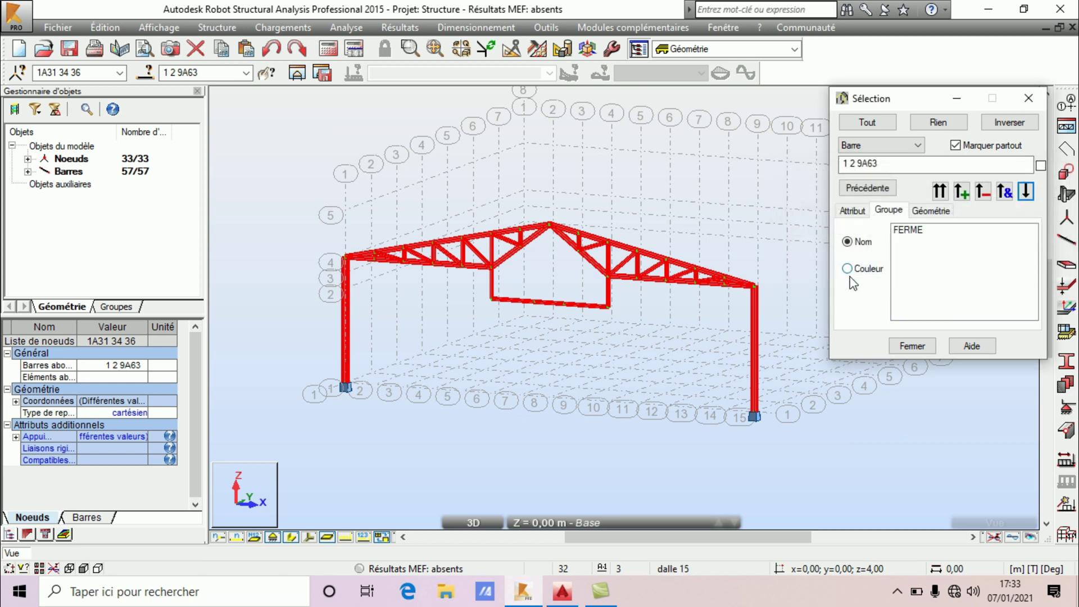
left_click(908, 346)
left_click(861, 460)
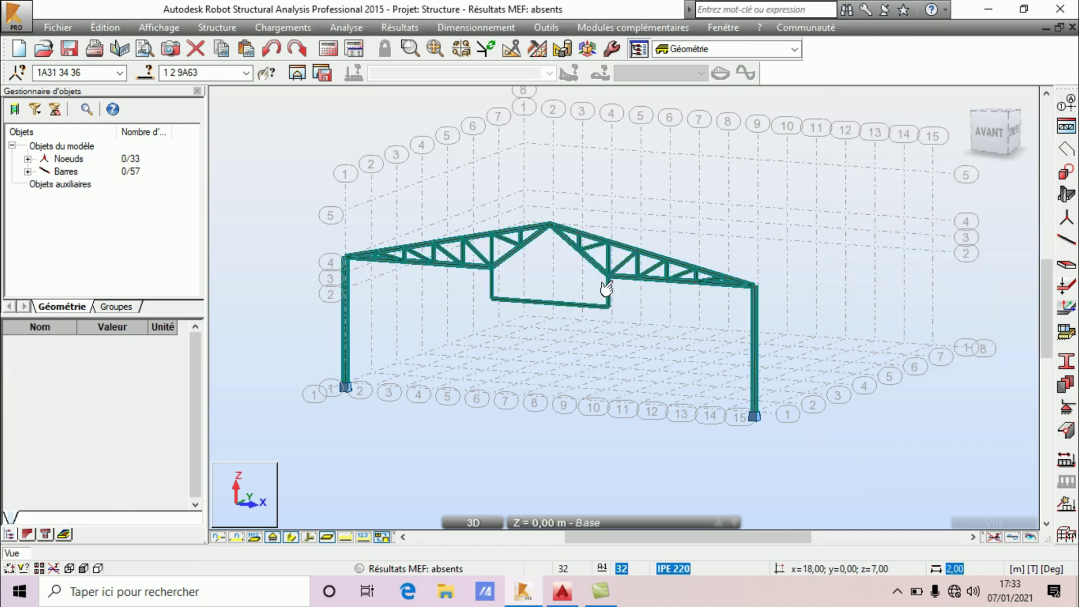
scroll(571, 275, "down", 3)
scroll(563, 263, "up", 3)
scroll(622, 272, "down", 2)
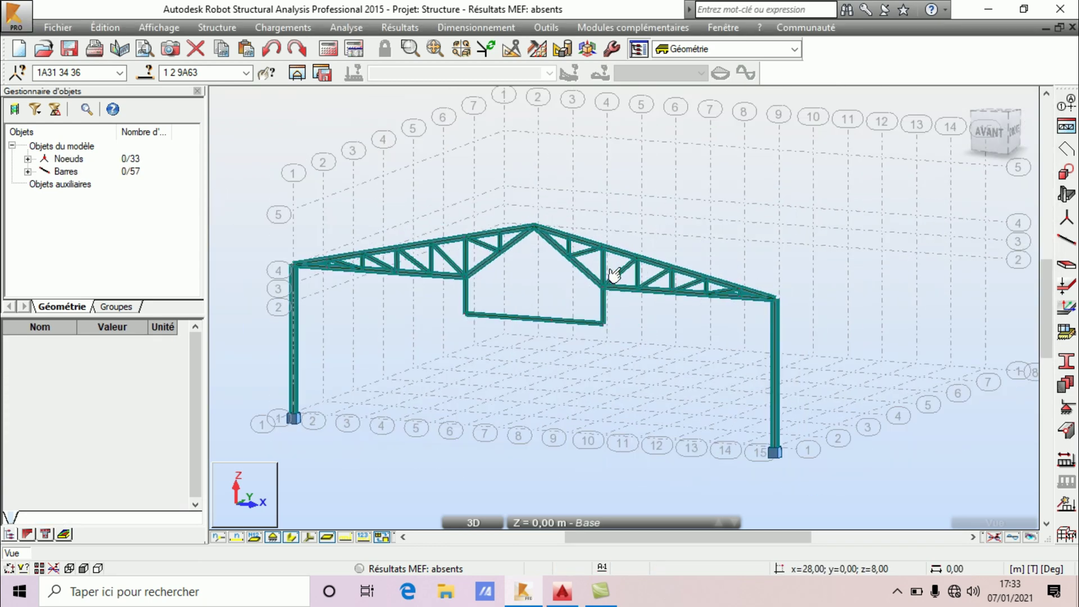
scroll(478, 276, "up", 1)
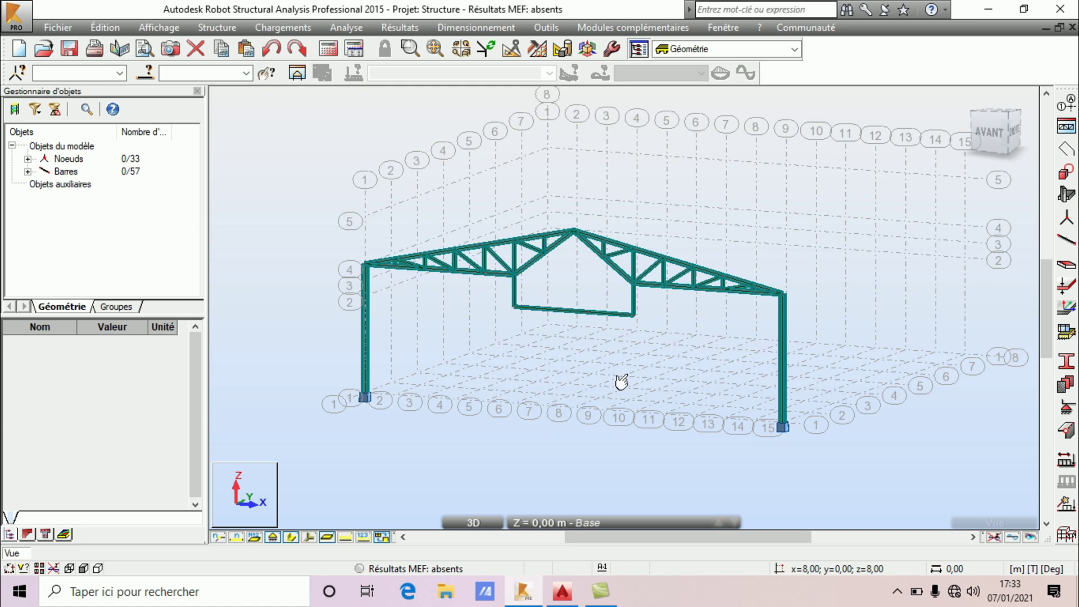
scroll(513, 234, "down", 2)
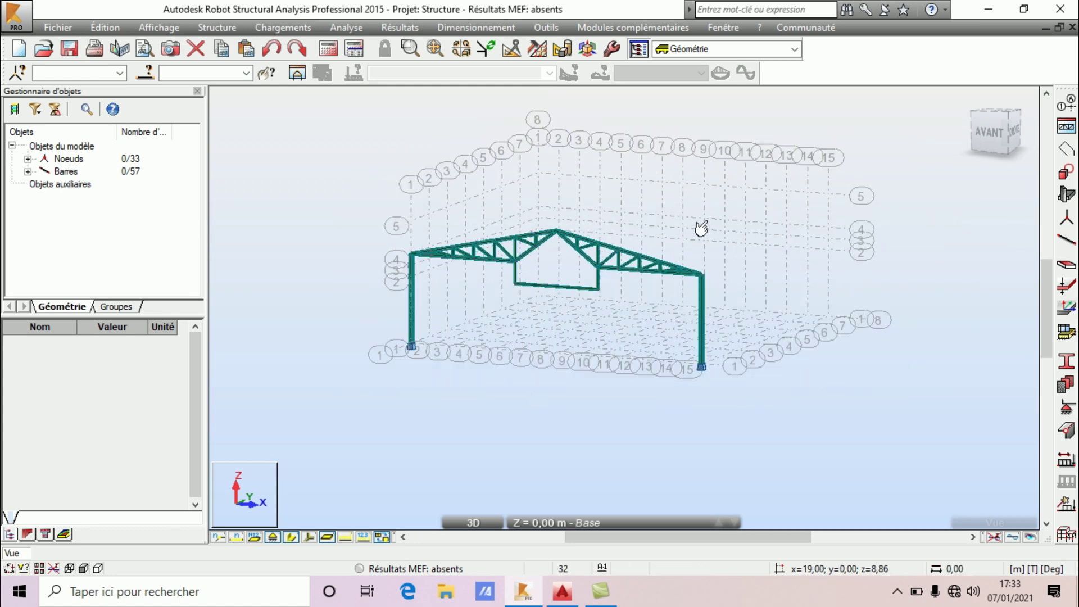
Step: Select the frame's bars by their group FERME, close the selection dialog and clear the selection
left_click(145, 72)
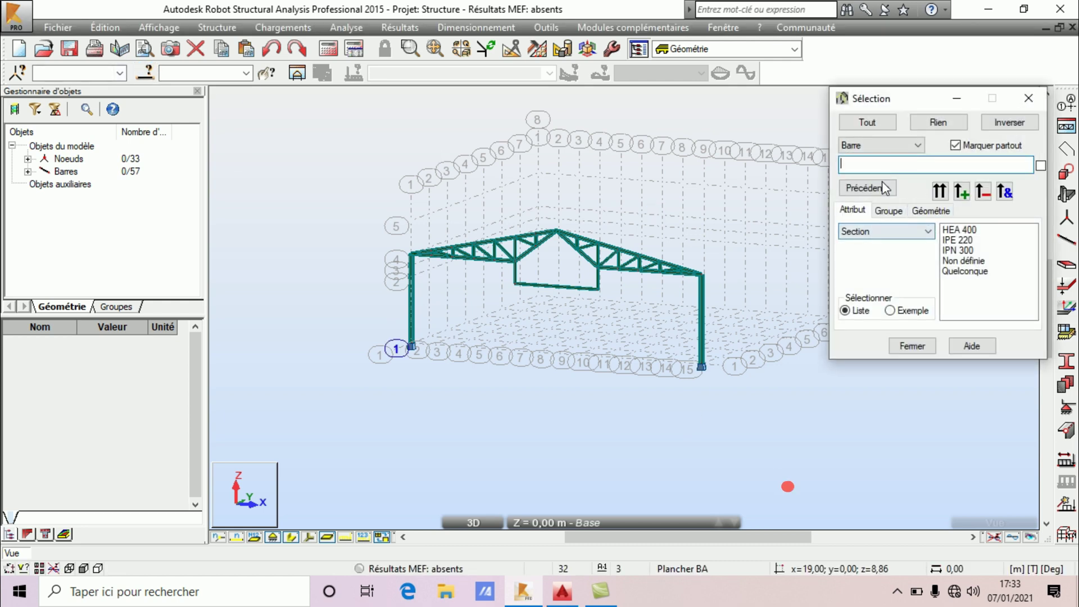
left_click(888, 210)
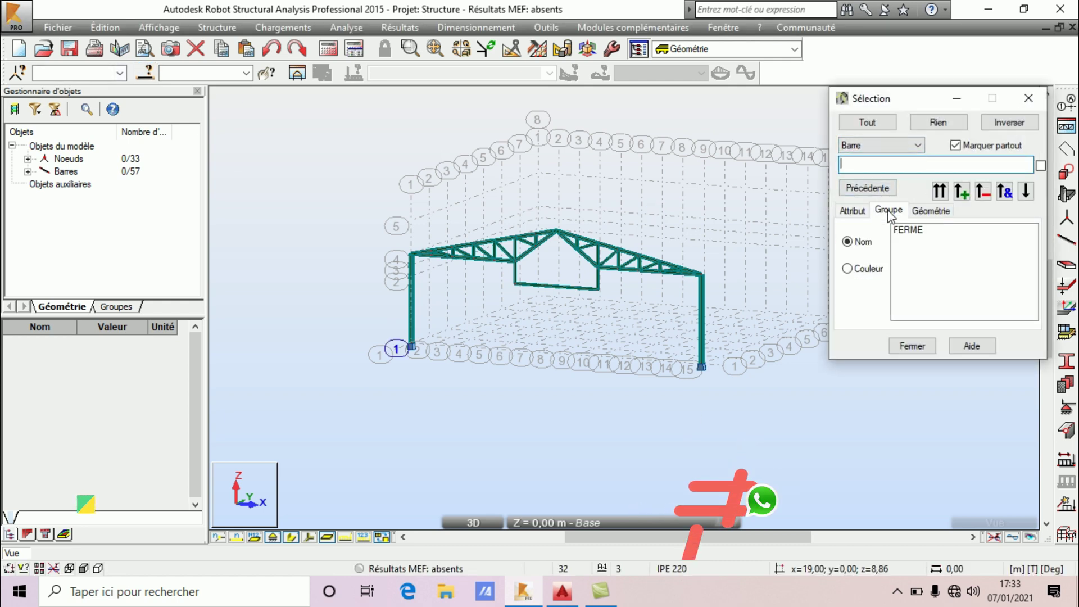
left_click(910, 233)
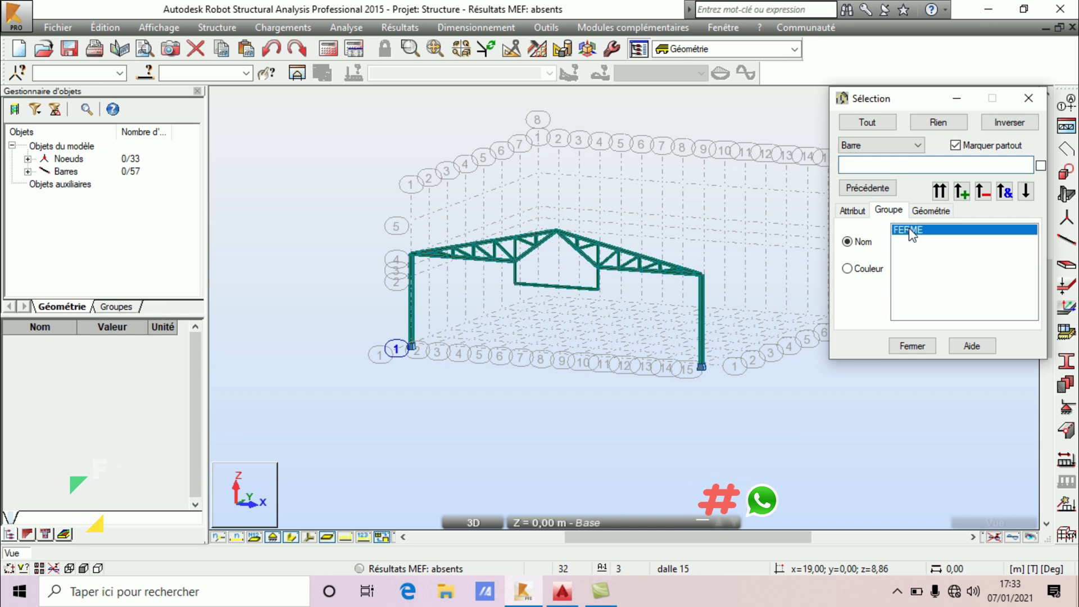
left_click(940, 192)
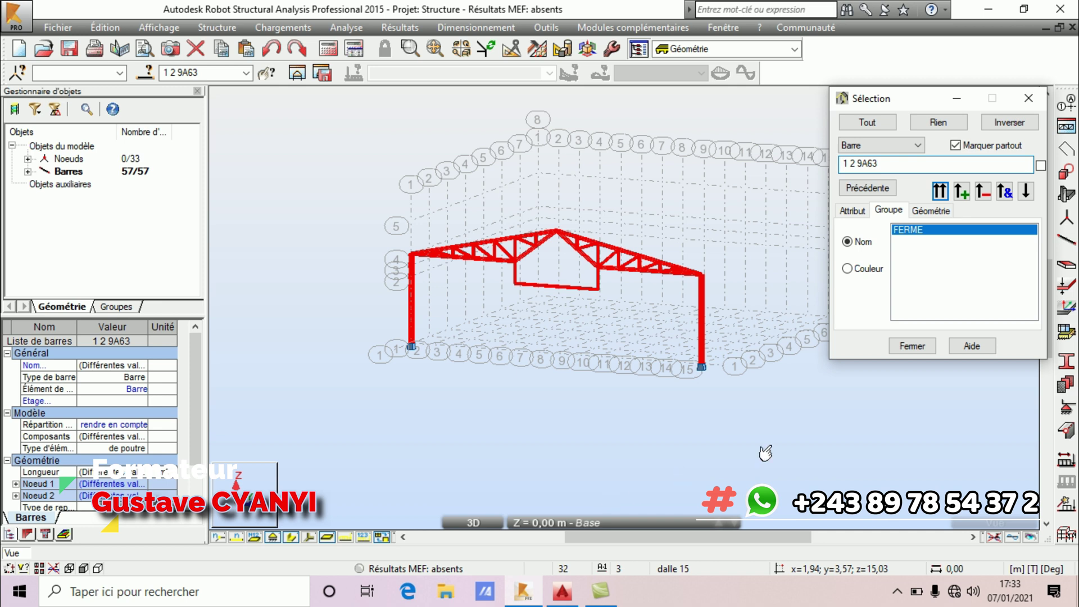
left_click(901, 346)
left_click(633, 315)
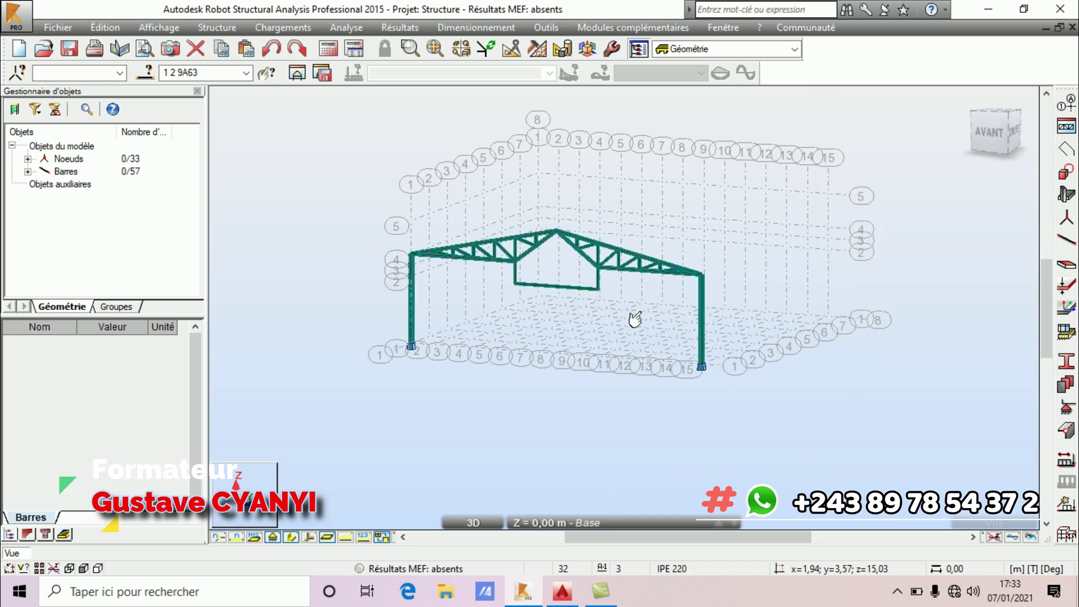
Step: Window-select the complete frame, nodes included, and rotate the 3D view toward its right side
scroll(633, 315, "up", 2)
left_click_drag(527, 285, 412, 241)
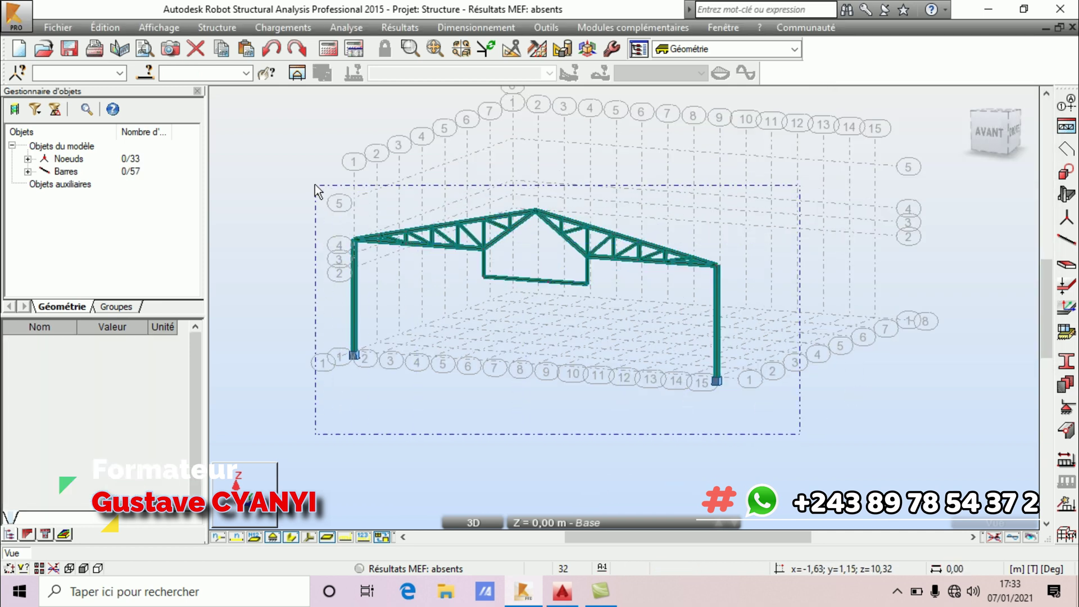
left_click_drag(314, 184, 315, 184)
right_click(902, 212)
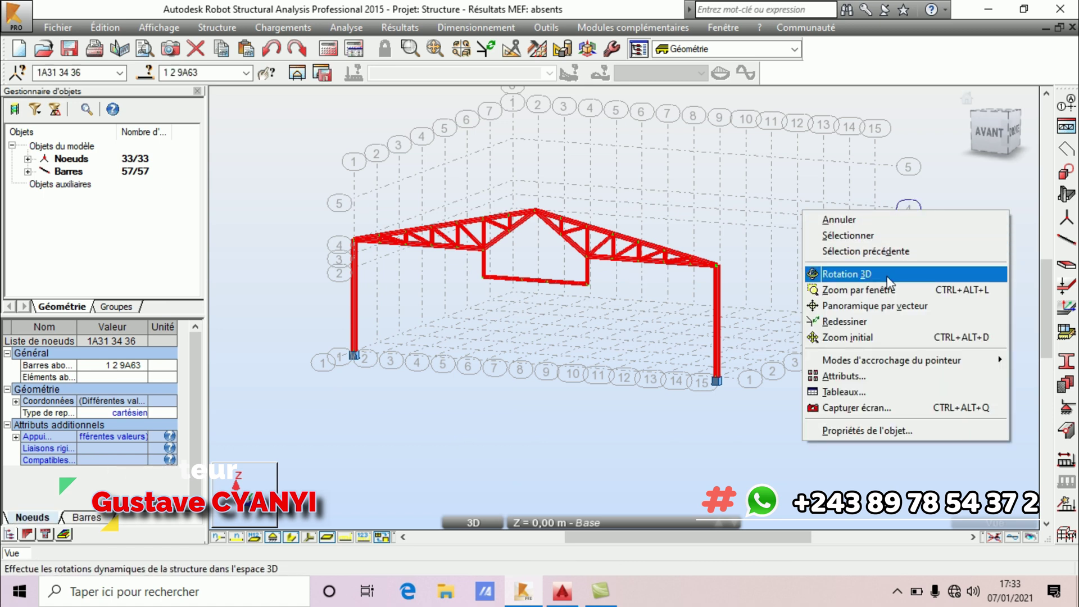
left_click(888, 281)
left_click_drag(882, 277, 739, 265)
right_click(773, 189)
left_click(769, 203)
scroll(752, 343, "up", 1)
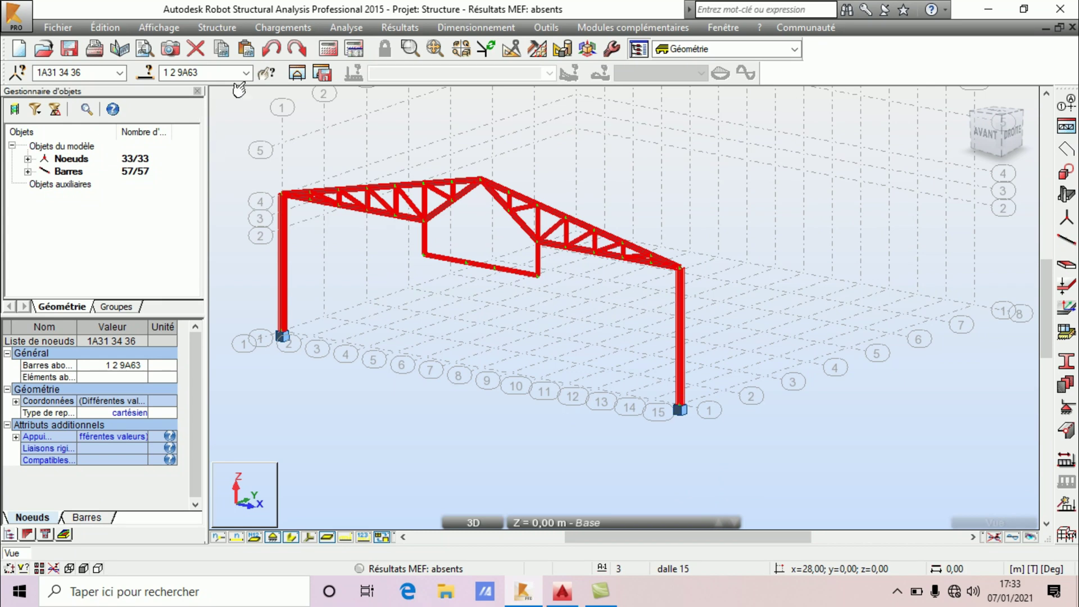
Step: Copy the selected frame with a Translation of 0; 4; 0 m along the Y grid lines, using 7 repetitions
left_click(514, 50)
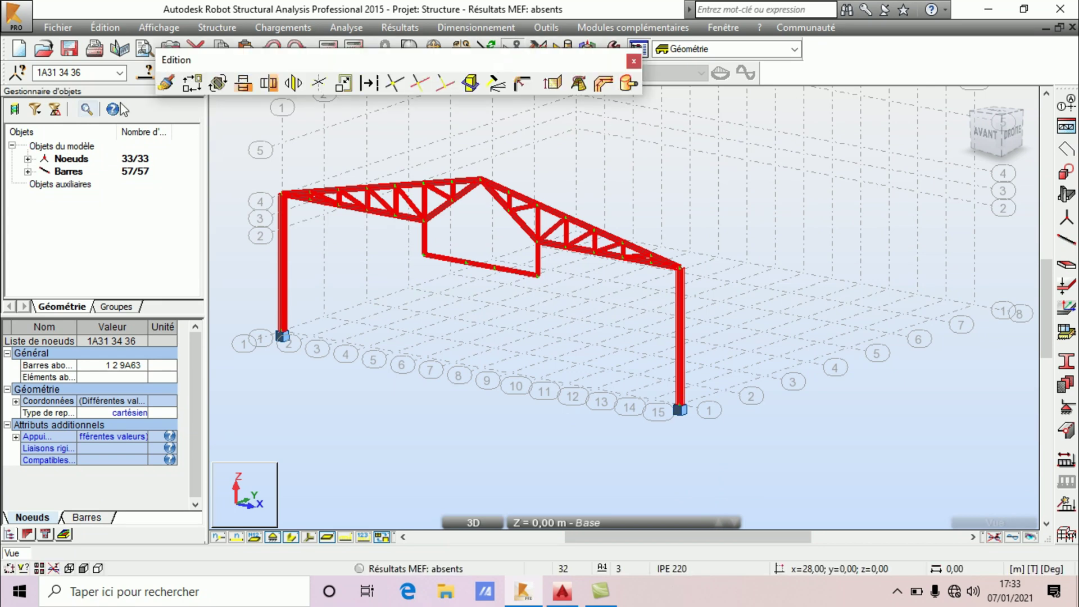
left_click(192, 83)
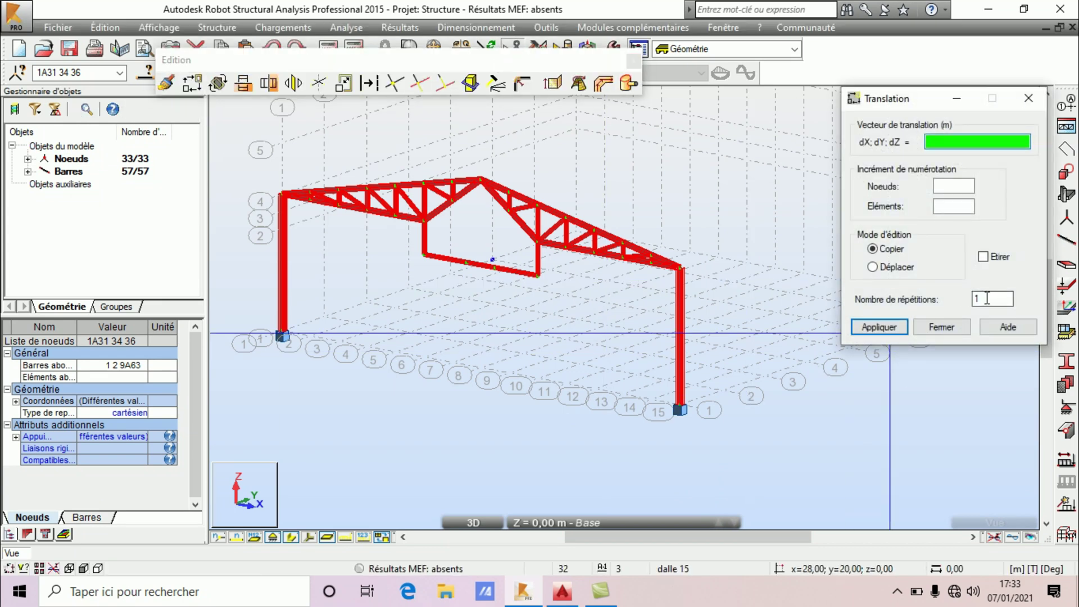
double_click(987, 299)
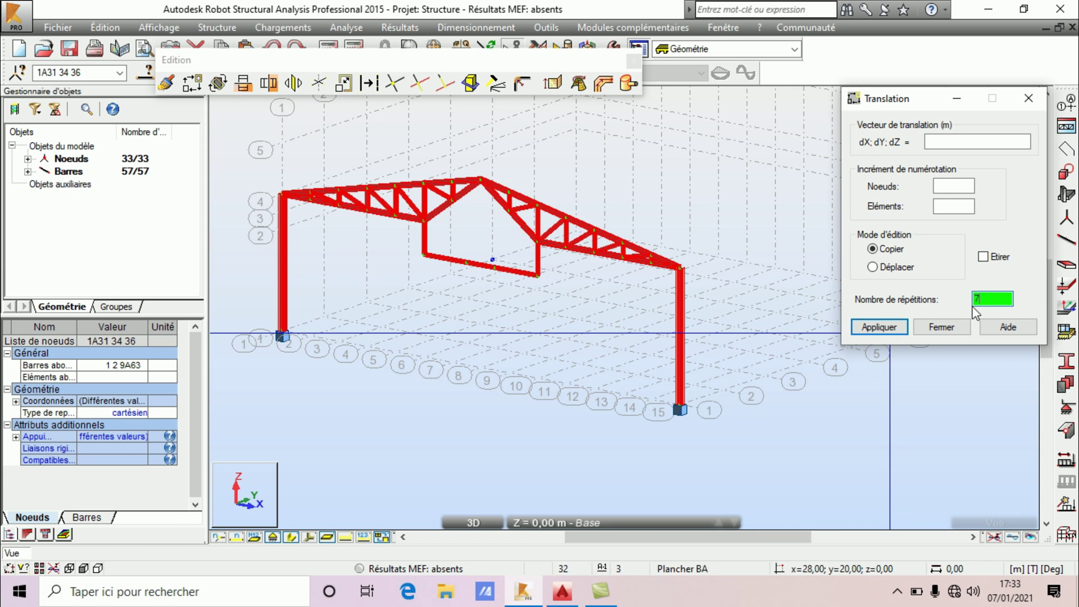
left_click(683, 414)
left_click(718, 390)
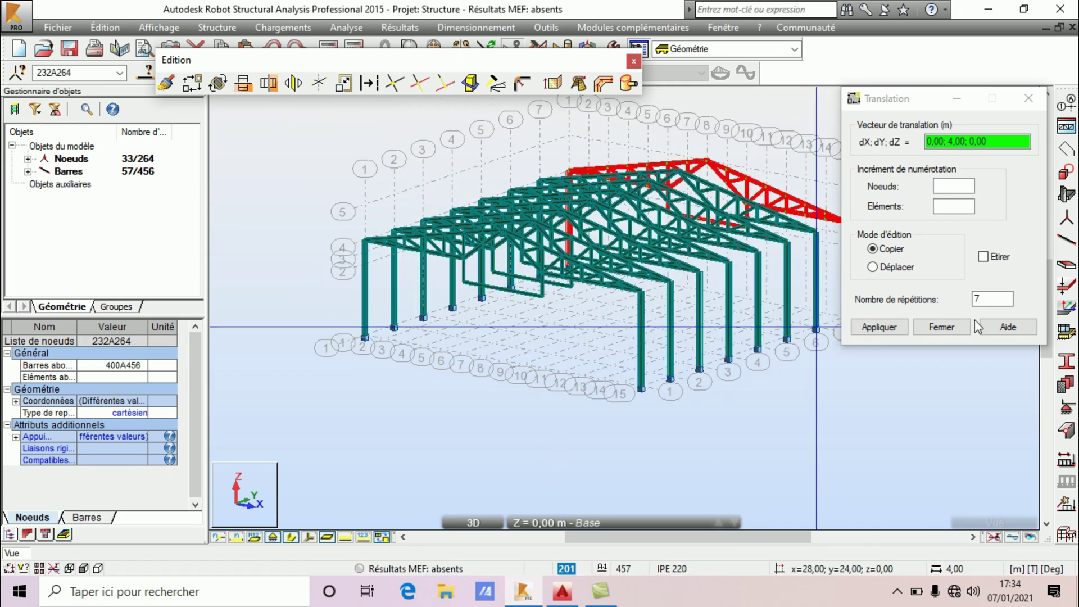
left_click(928, 329)
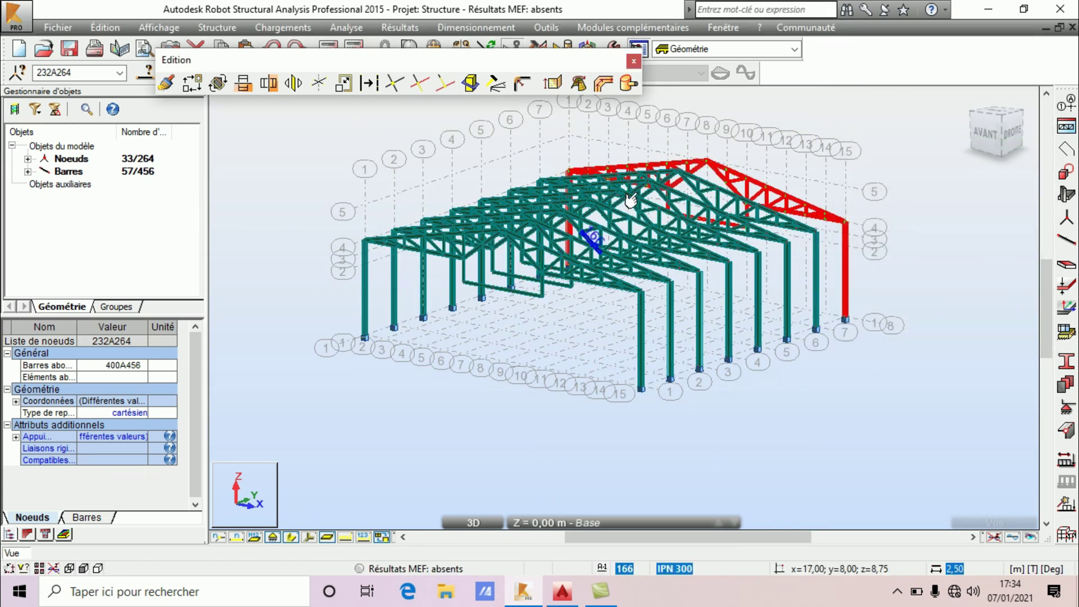
Step: Rotate the 3D view around the building to examine the row of copied frames from the front and sides
scroll(895, 248, "down", 2)
right_click(939, 246)
left_click(888, 304)
left_click_drag(620, 376, 568, 320)
left_click_drag(486, 312, 500, 385)
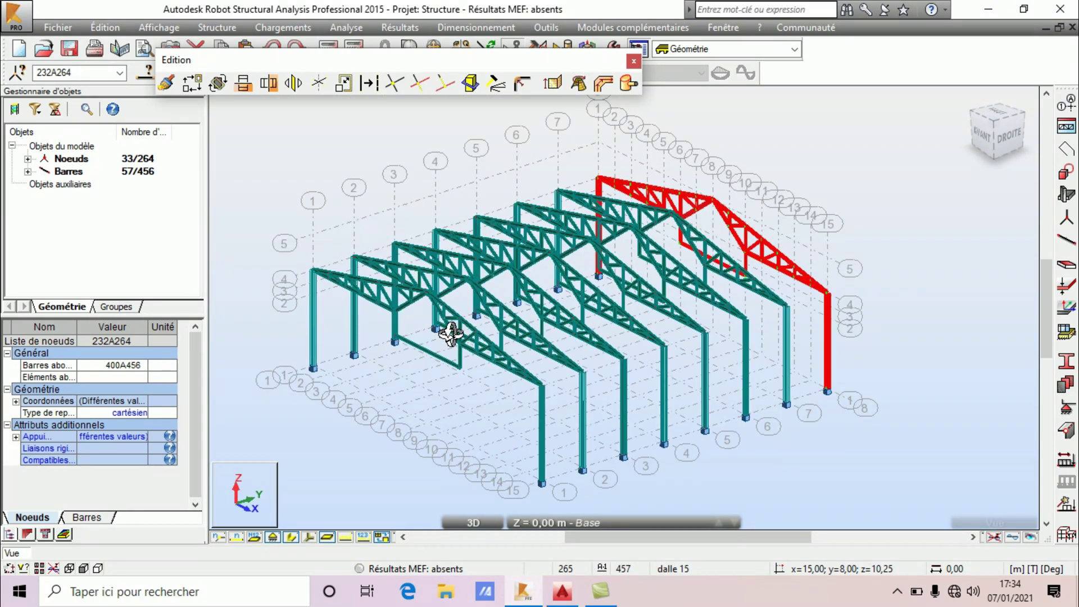
left_click_drag(763, 359, 737, 392)
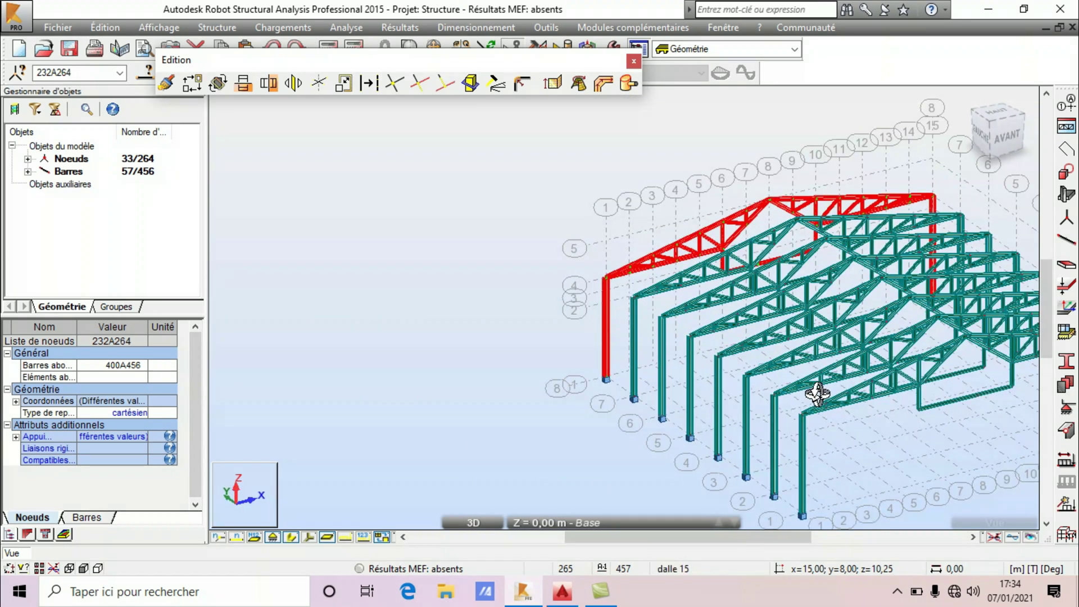
scroll(817, 394, "up", 5)
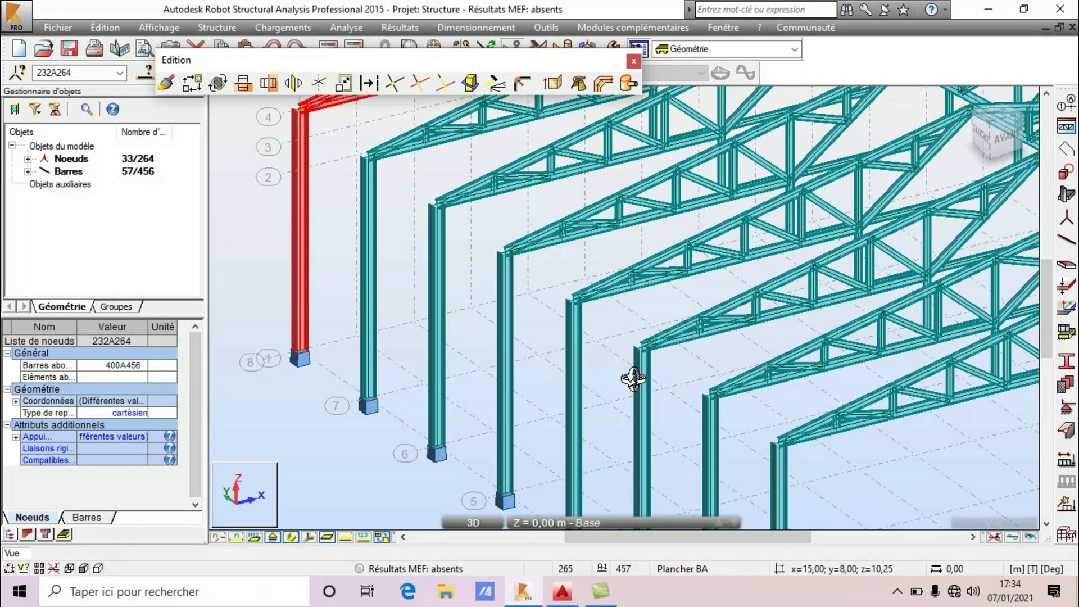
left_click_drag(418, 316, 646, 358)
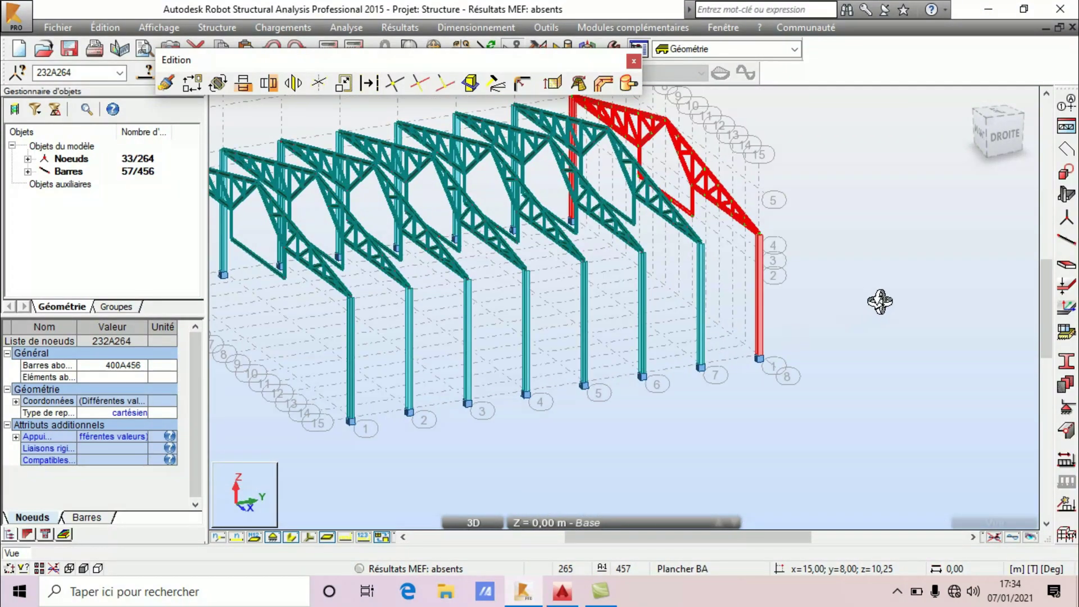
left_click_drag(429, 262, 833, 309)
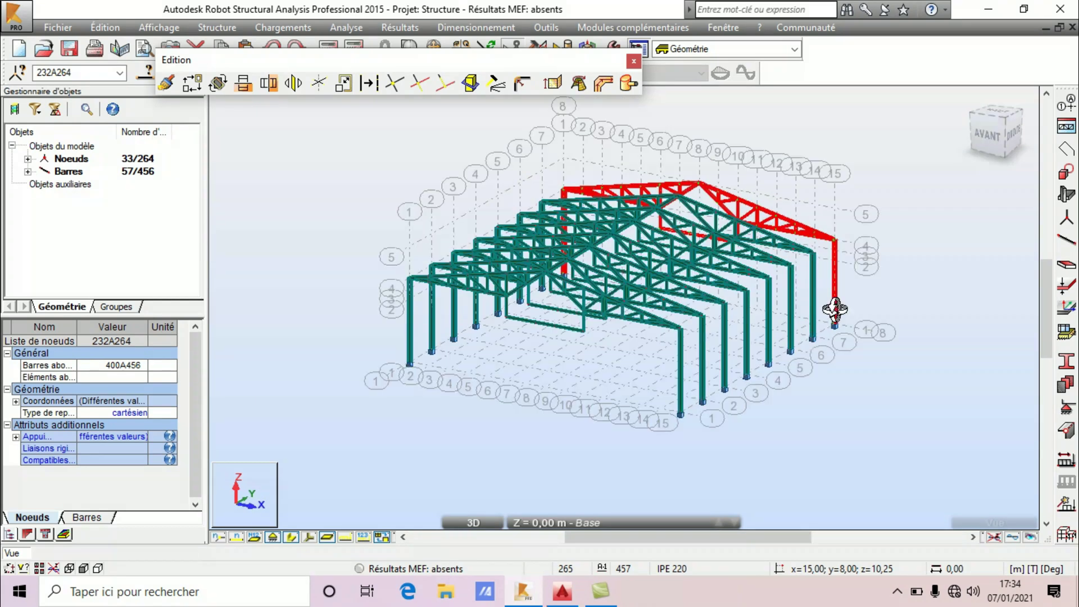
right_click(988, 211)
left_click(988, 218)
Step: Add IPE 220 bars along both eaves, from 28; 0; 8 to 28; 28; 8 and from 0; 0; 8 to 0; 28; 8
left_click(1066, 241)
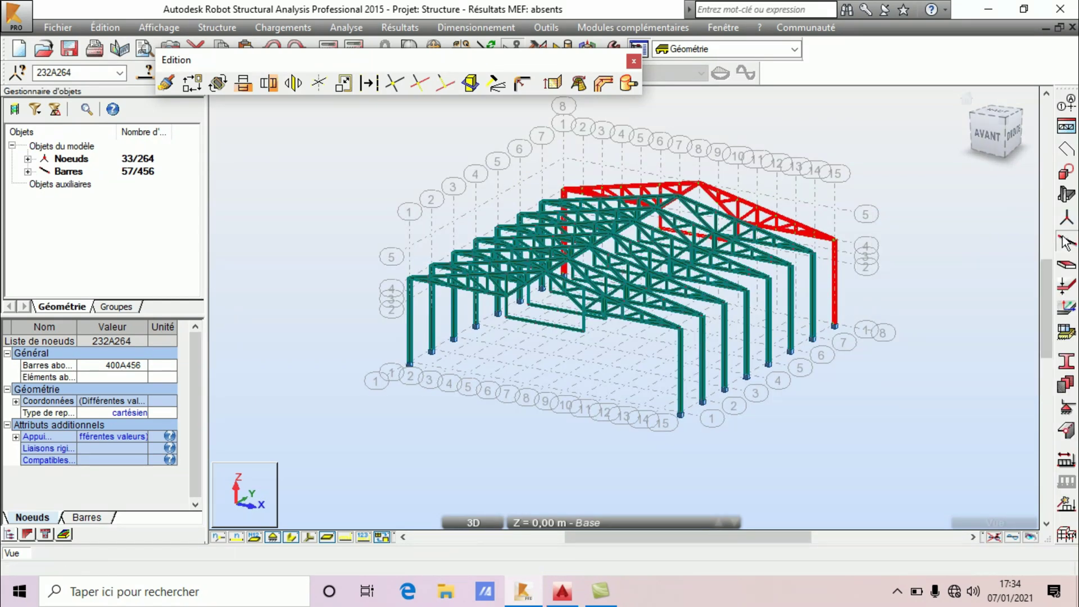
scroll(825, 306, "up", 5)
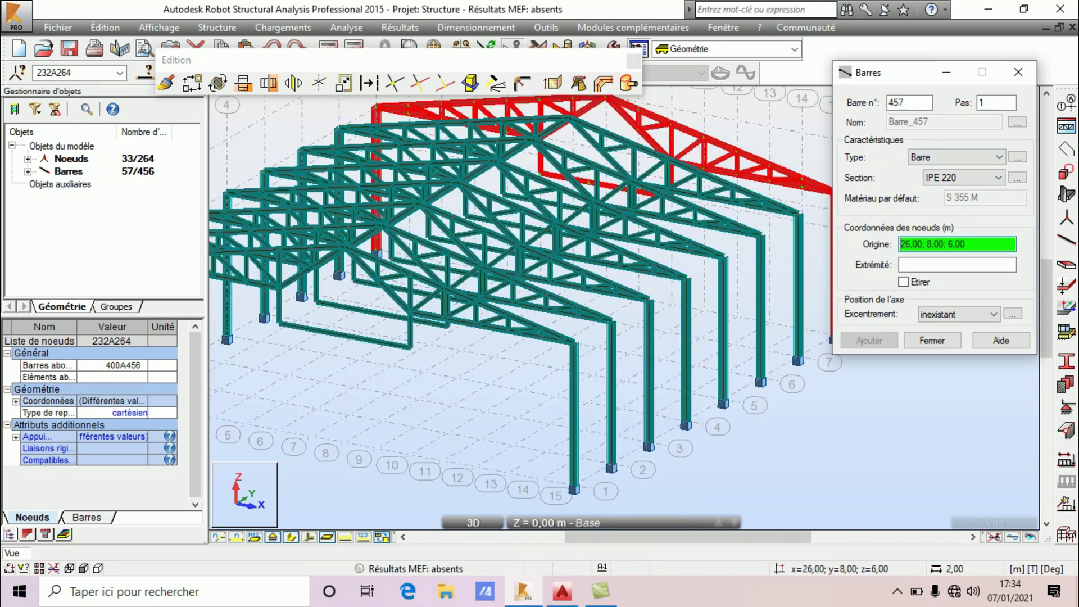
left_click(573, 341)
scroll(573, 341, "down", 5)
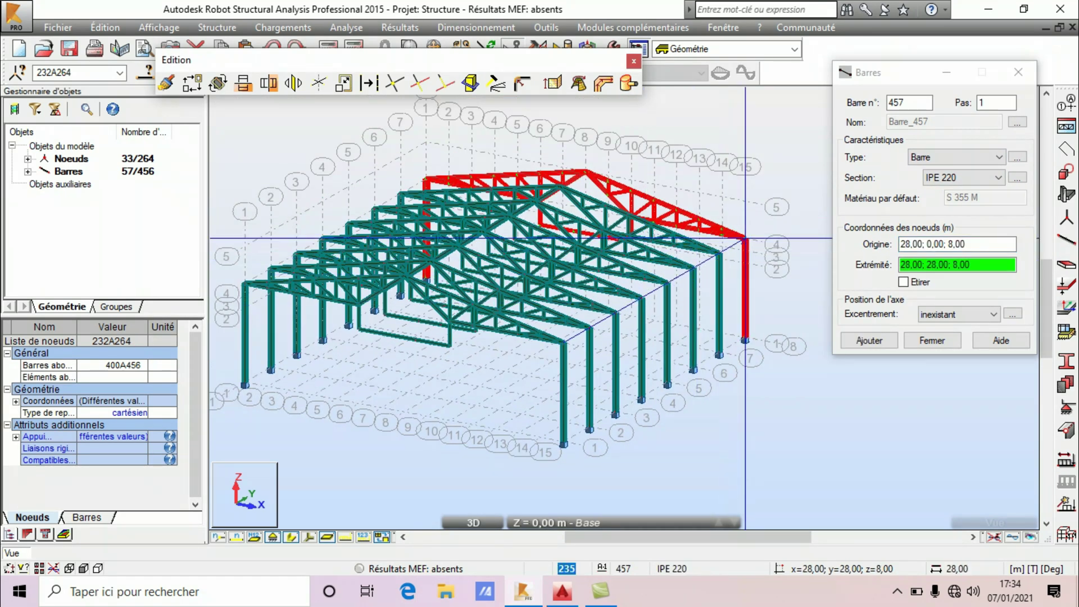
left_click(745, 238)
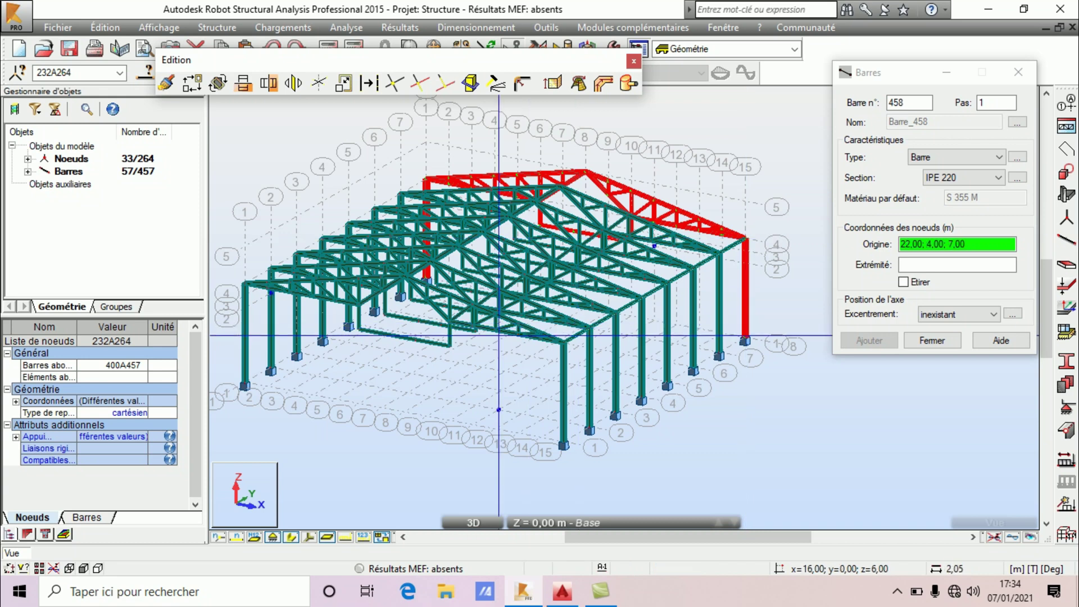
left_click(245, 282)
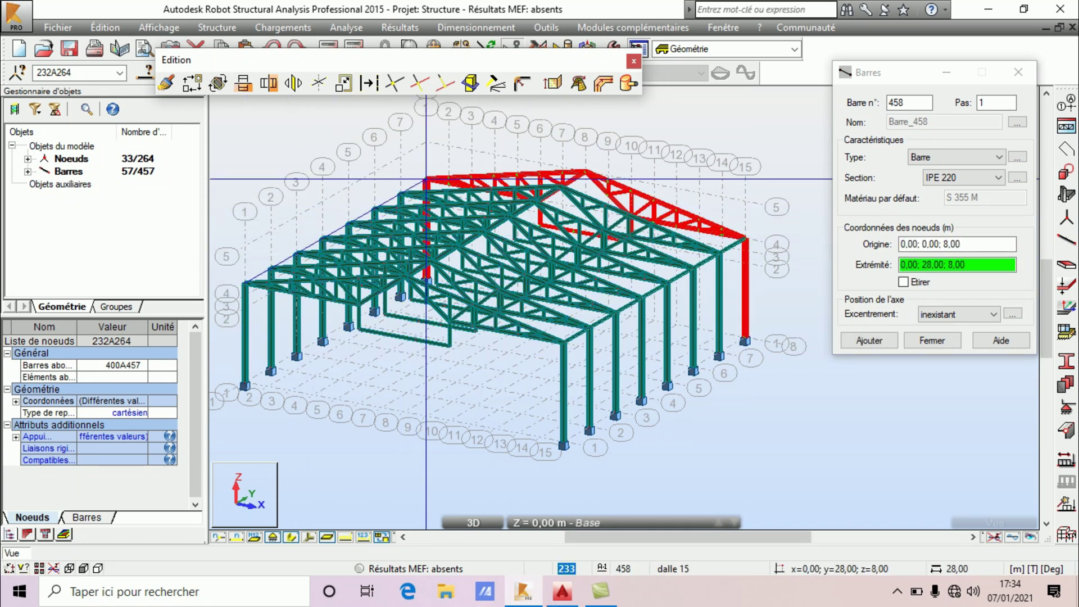
left_click(425, 178)
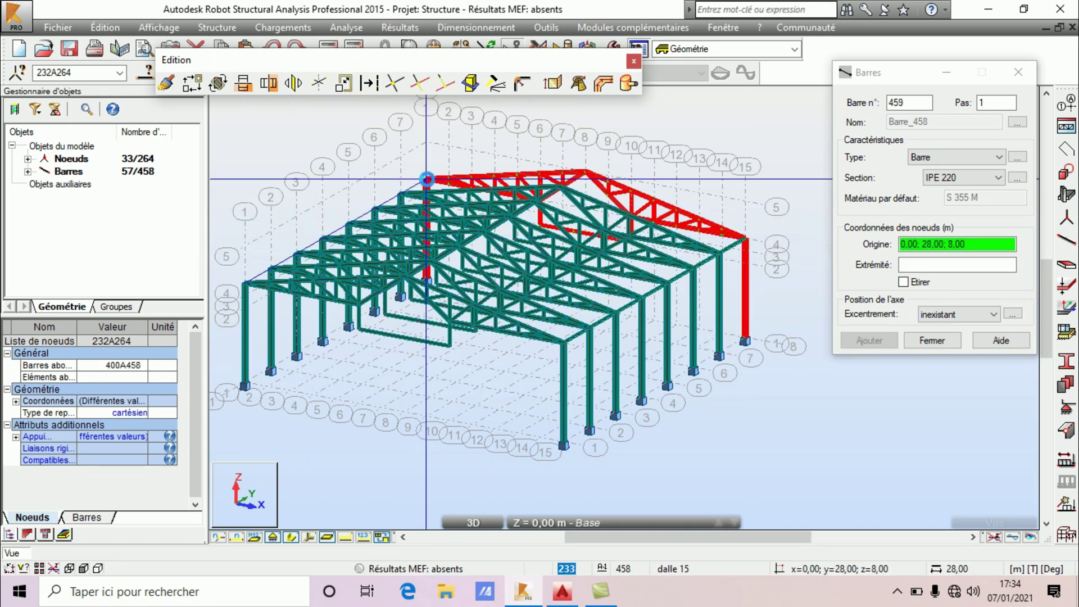
left_click(932, 340)
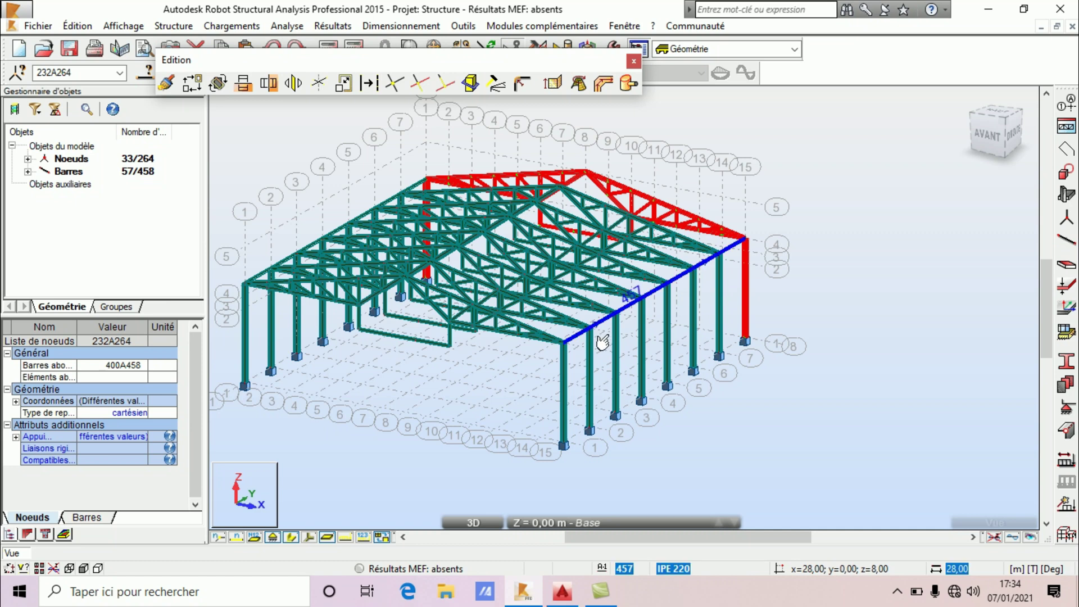
Step: Examine the eaves bars and roof trusses up close and from several angles in the 3D view
scroll(566, 369, "up", 4)
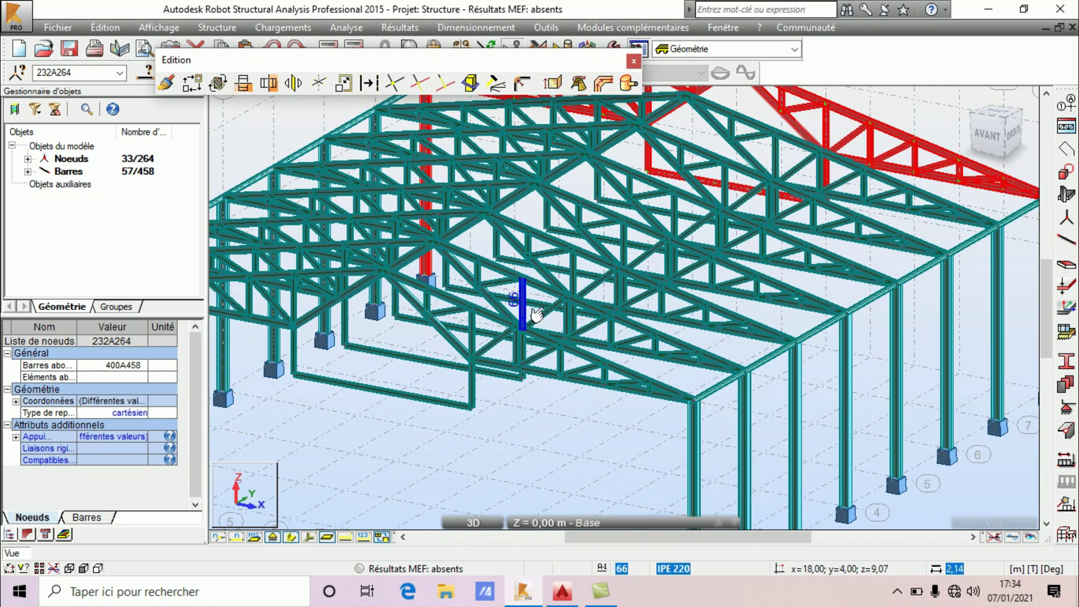
scroll(647, 368, "down", 2)
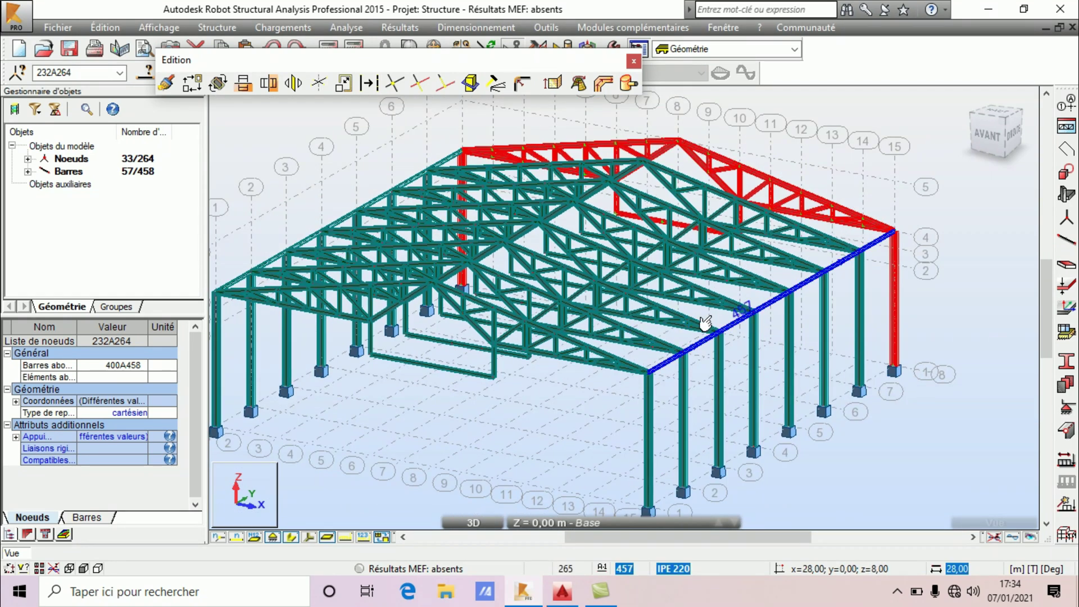
scroll(758, 286, "down", 3)
scroll(641, 253, "up", 2)
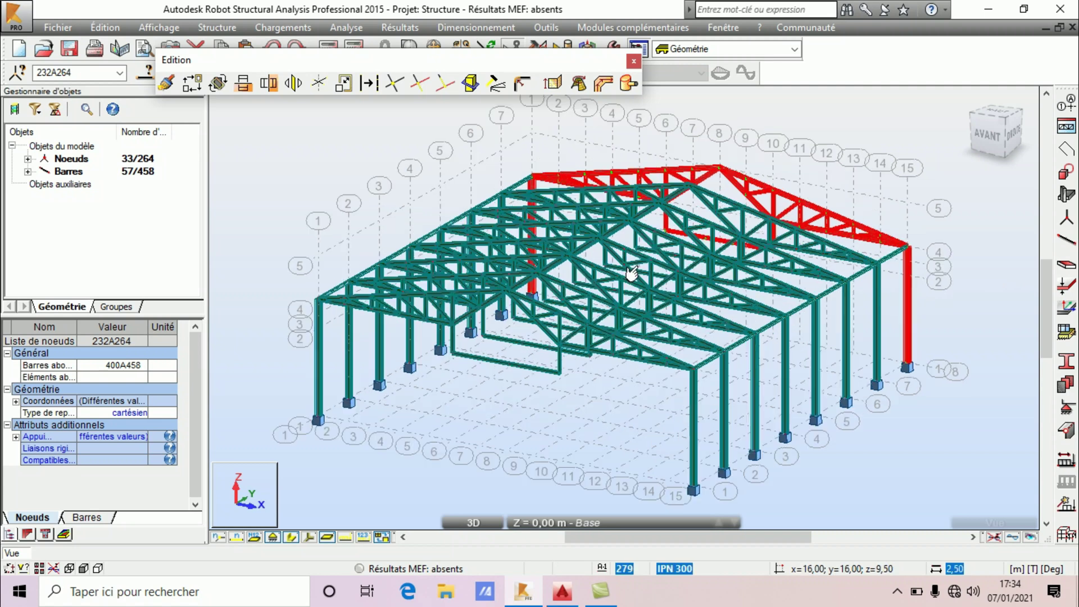
right_click(829, 195)
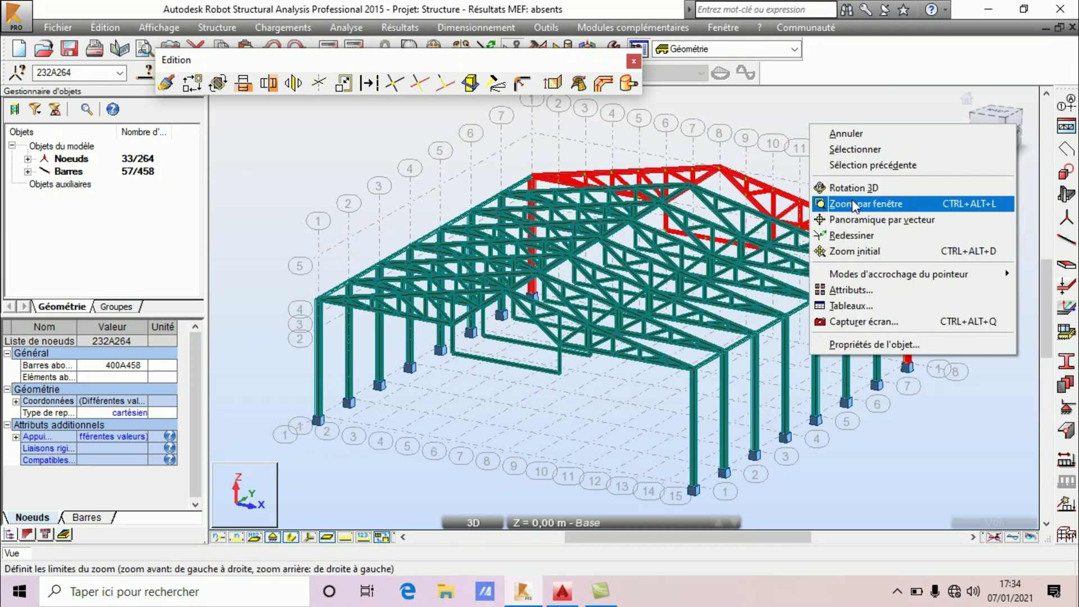
left_click(860, 187)
left_click_drag(609, 265, 705, 270)
left_click_drag(322, 304, 650, 272)
left_click_drag(617, 313, 813, 220)
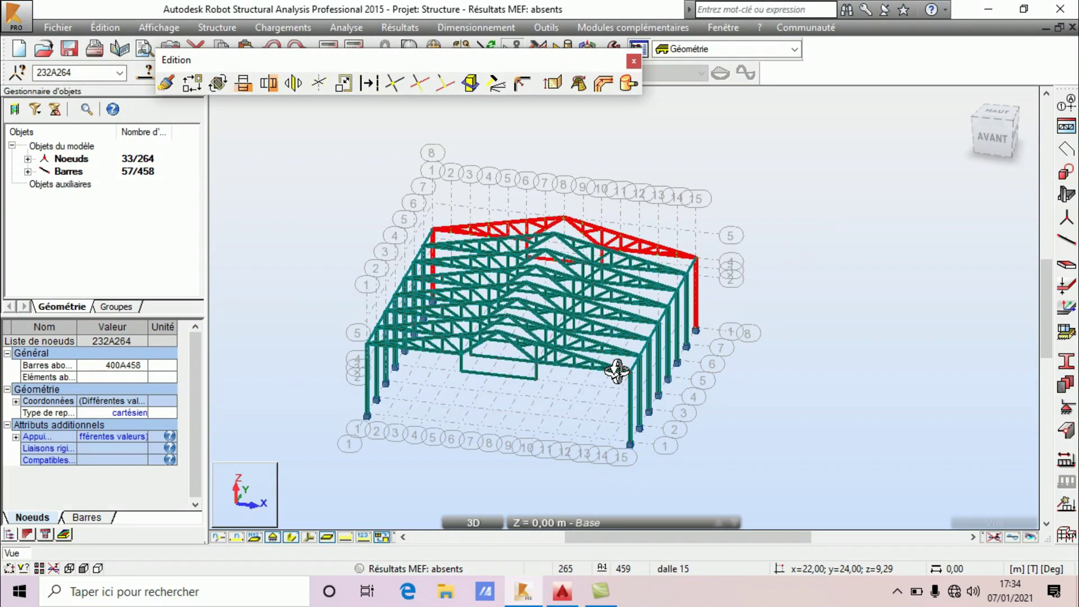
left_click_drag(616, 368, 554, 380)
scroll(615, 364, "up", 3)
right_click(916, 236)
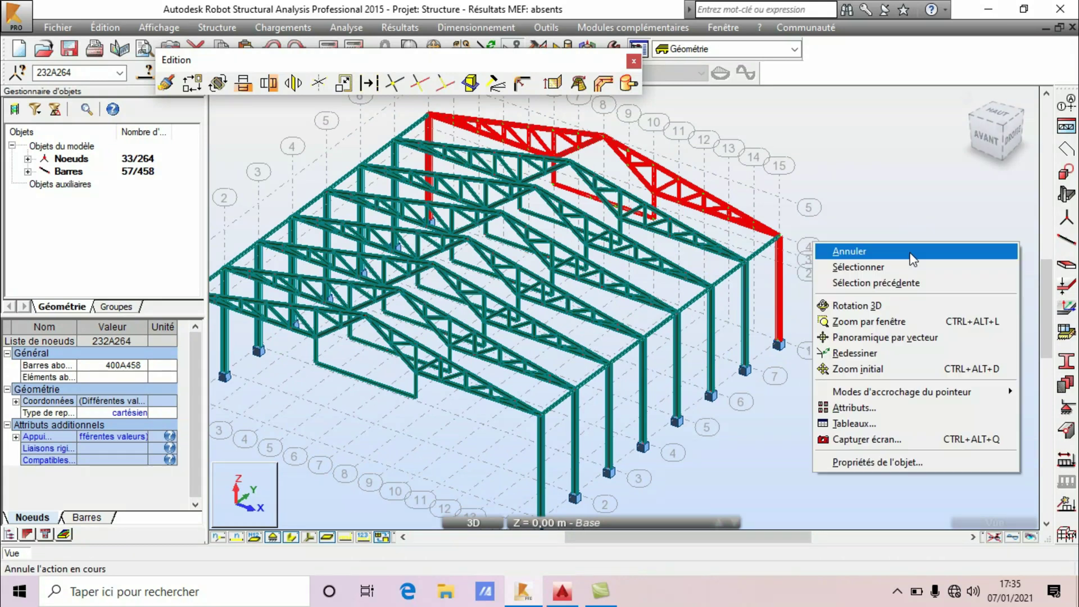
left_click(911, 263)
Step: Add a roof purlin with section gust 100x150x60 across the frames, from 26; 0; 8.43 to 26; 28; 8.43
left_click(1066, 243)
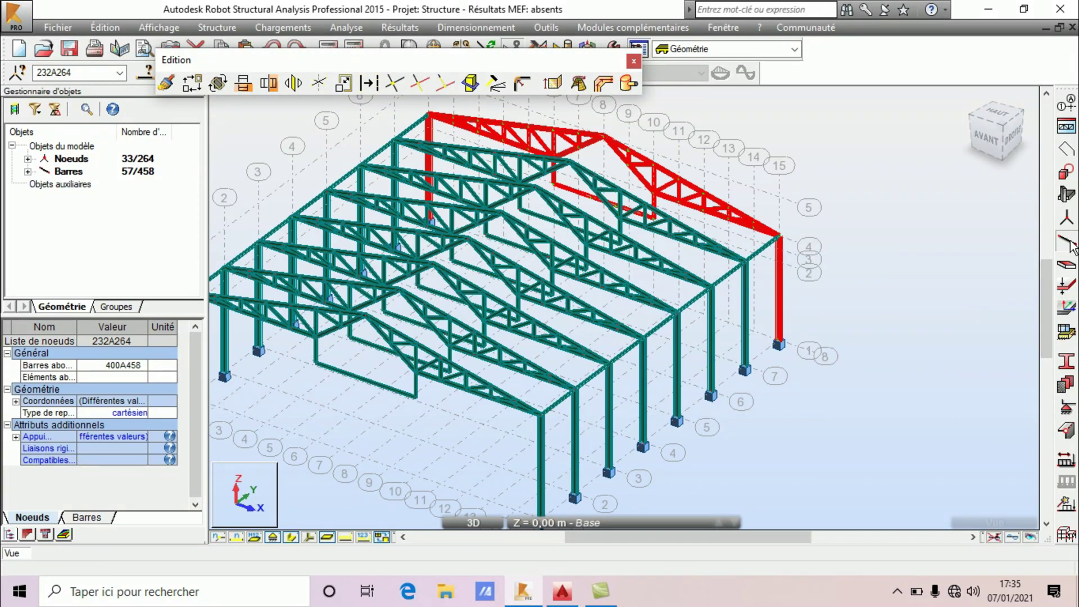
left_click(965, 181)
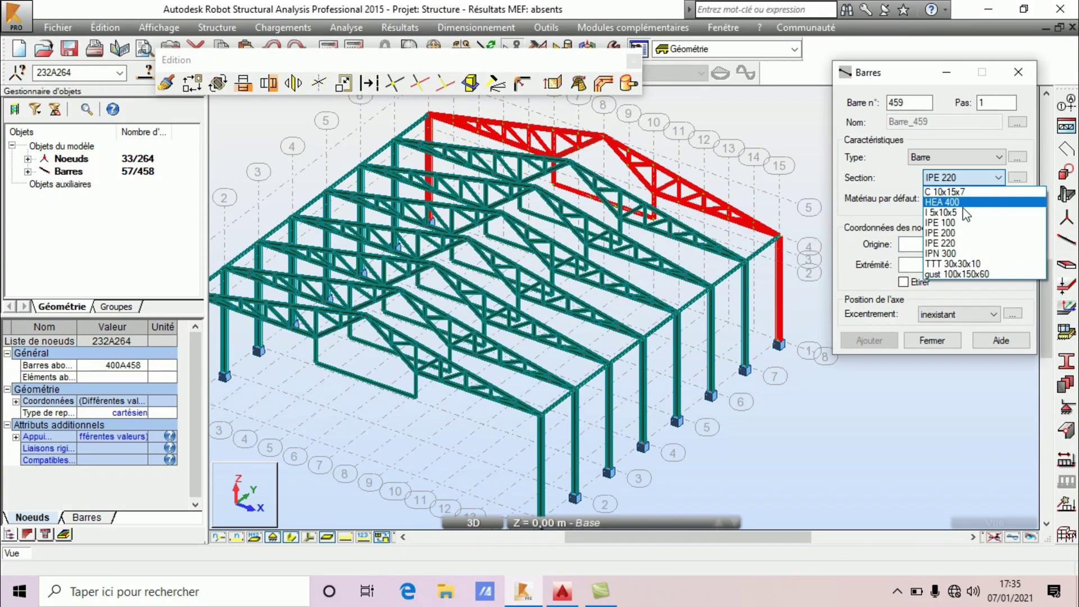
left_click(955, 273)
scroll(635, 340, "up", 1)
middle_click_drag(613, 351, 750, 315)
scroll(665, 349, "up", 1)
scroll(655, 365, "up", 1)
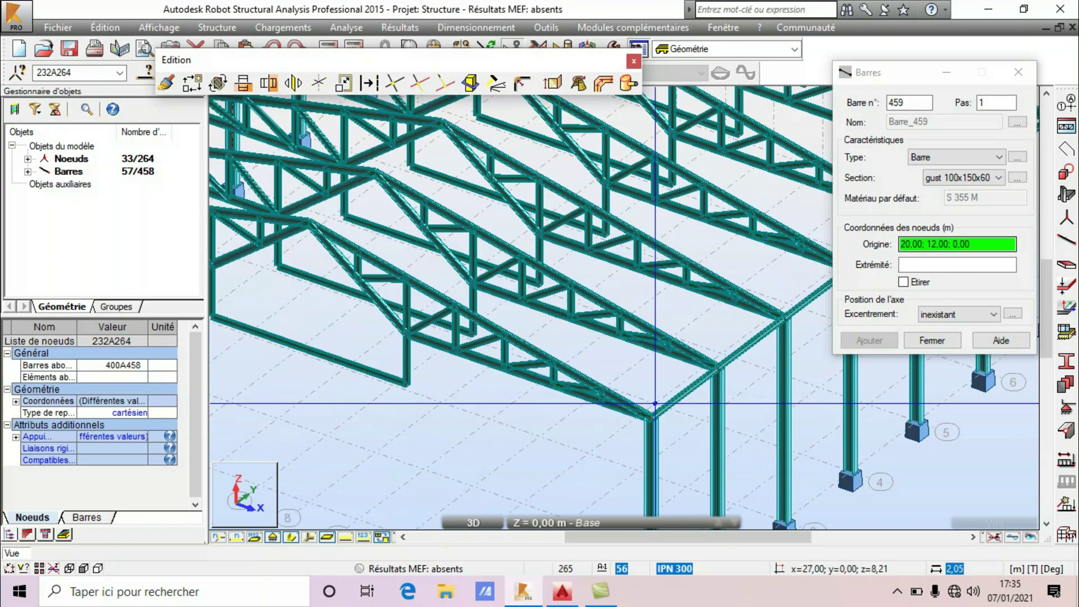
left_click(602, 389)
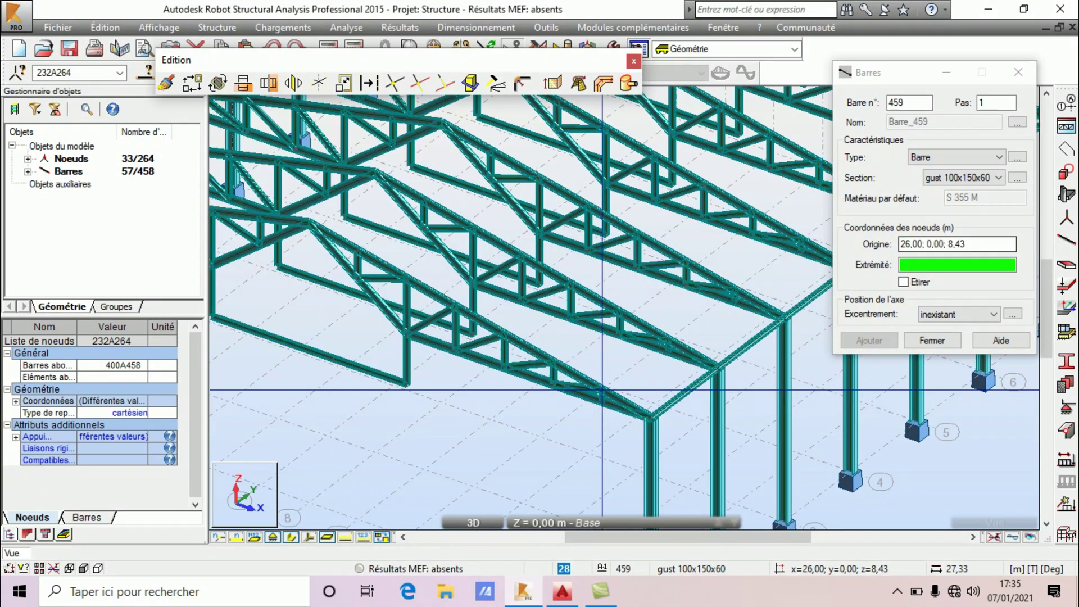
scroll(602, 387, "down", 2)
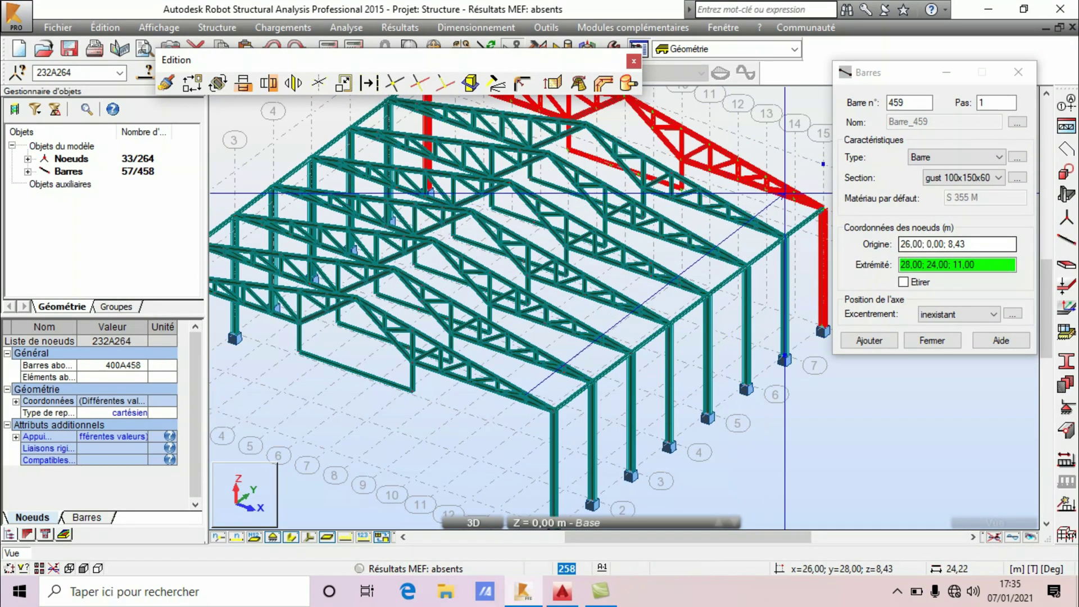
left_click(795, 193)
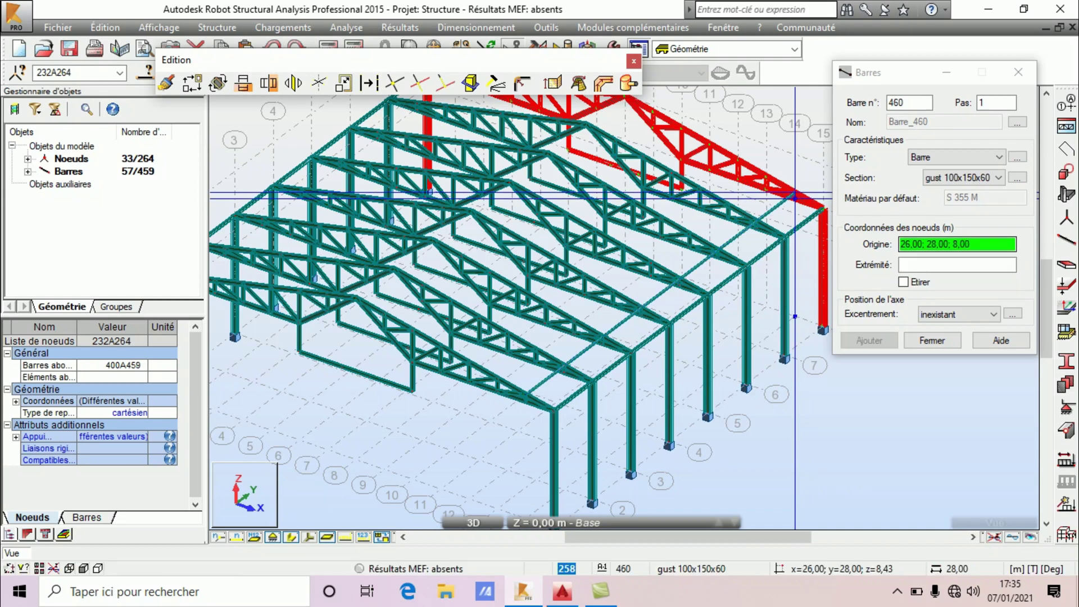
left_click(927, 341)
Step: Inspect the purlin's connection to the front truss's top chord, then hide the bars' section shapes to check the node
scroll(529, 408, "up", 4)
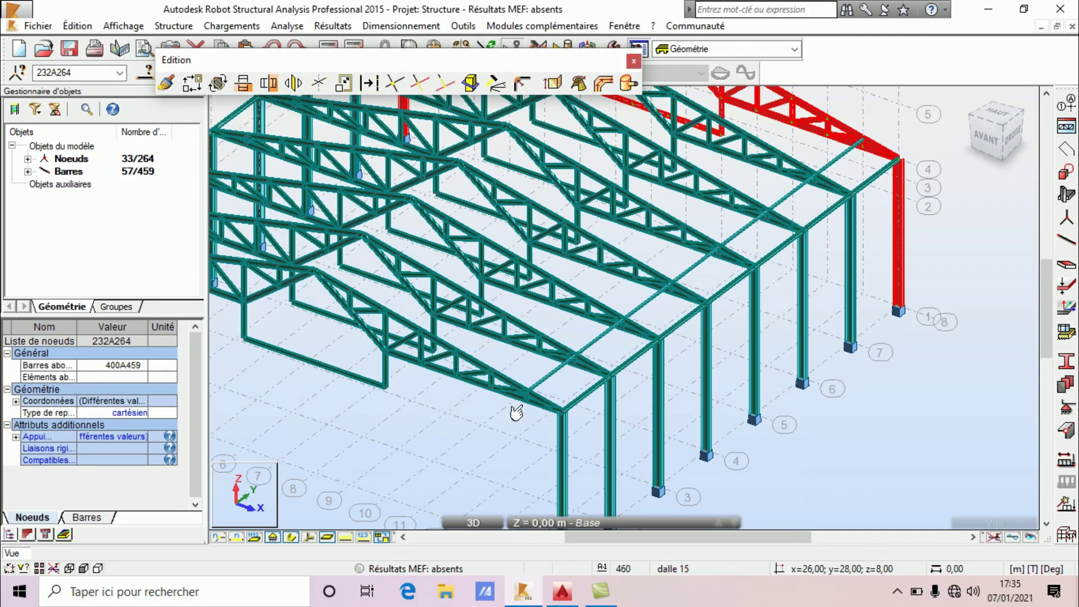
scroll(531, 399, "up", 8)
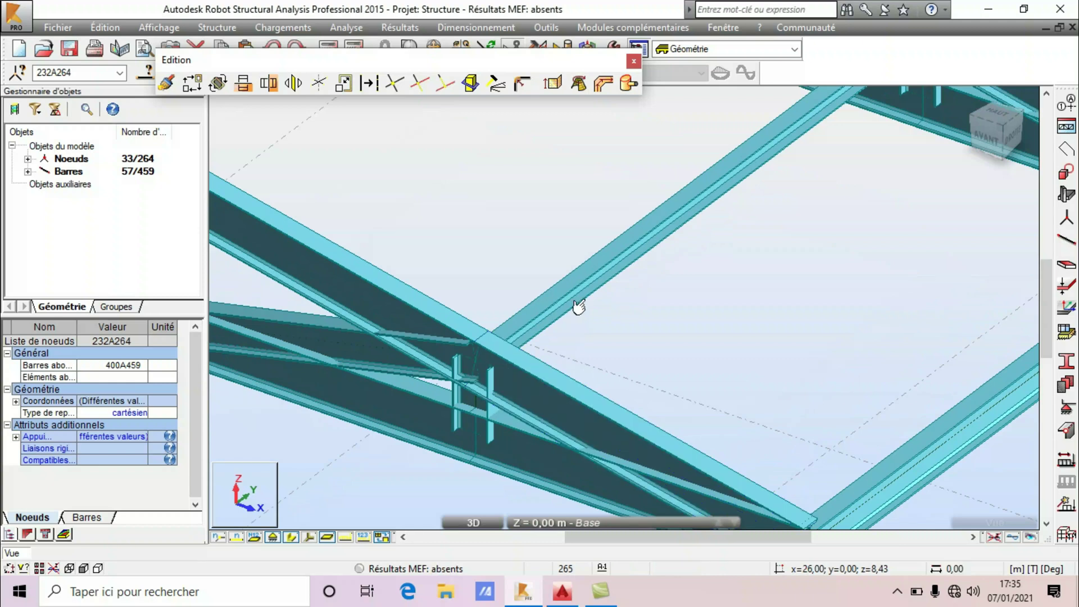
scroll(568, 270, "down", 6)
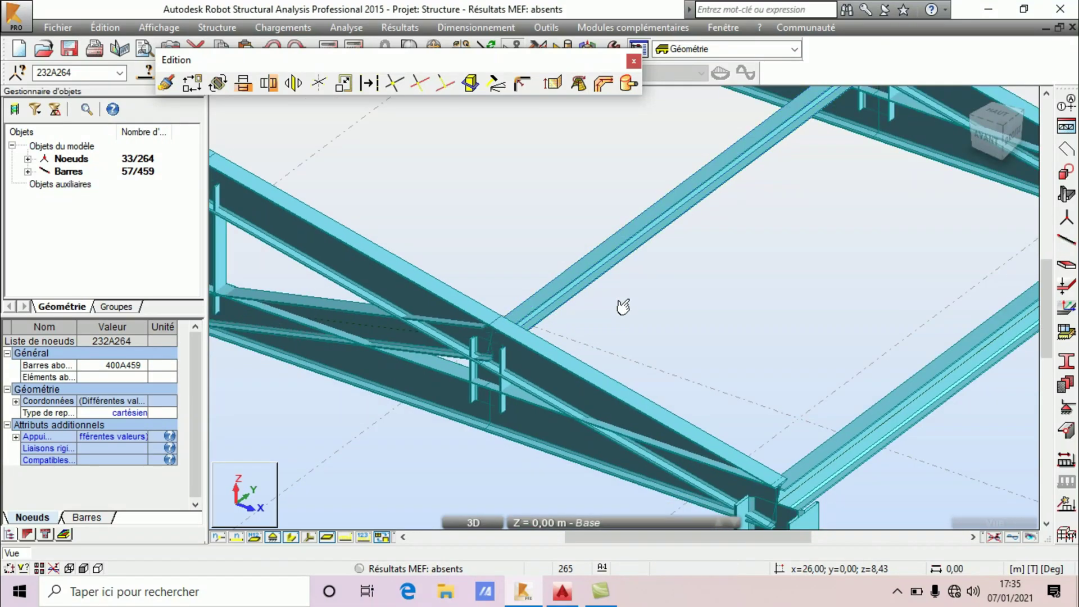
scroll(629, 364, "down", 3)
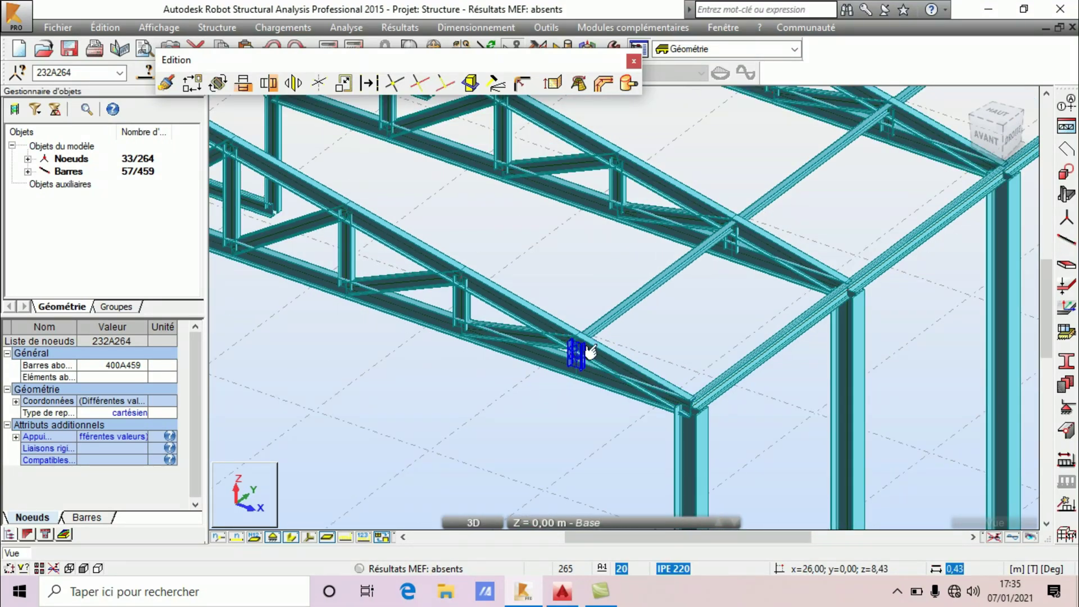
left_click(291, 537)
scroll(733, 228, "up", 5)
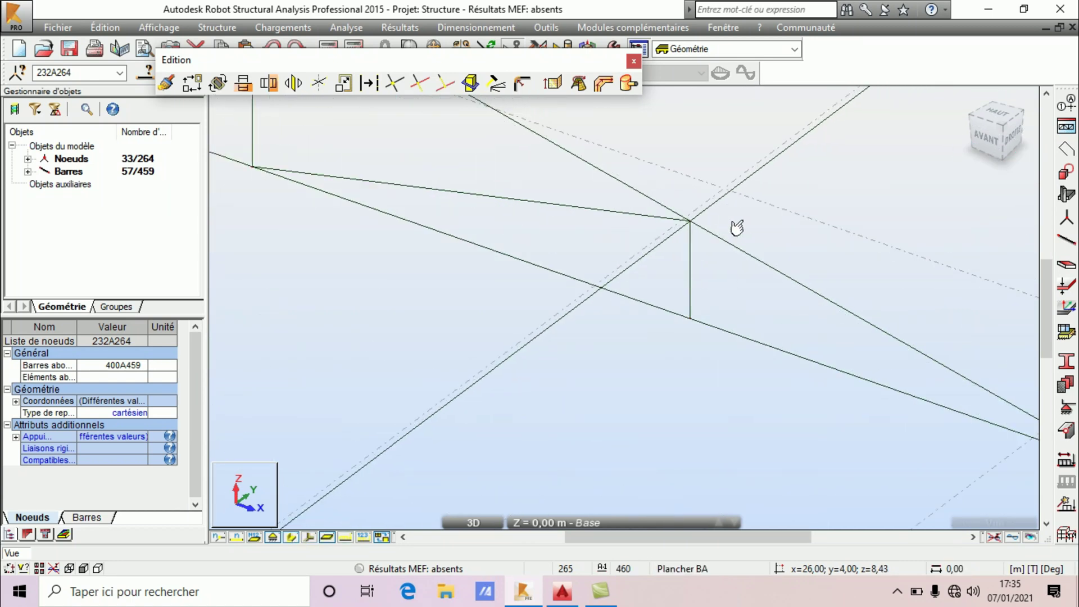
scroll(765, 218, "down", 5)
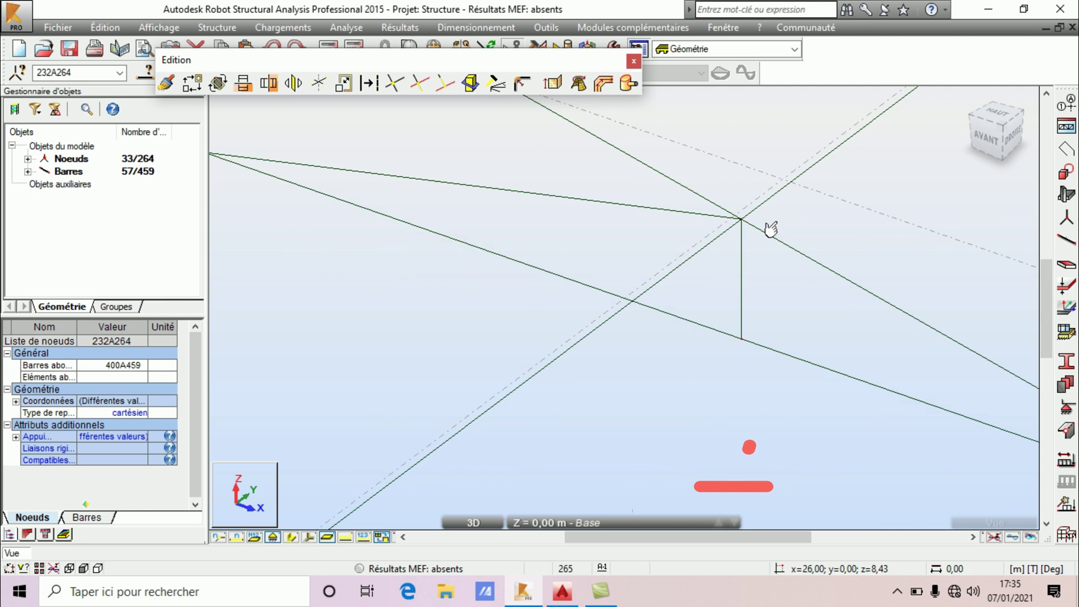
Step: Copy the purlin at x=26 to each top-chord node up to the ridge, in translations of -2,00; 0,00; 0,43
left_click(700, 271)
scroll(818, 416, "down", 5)
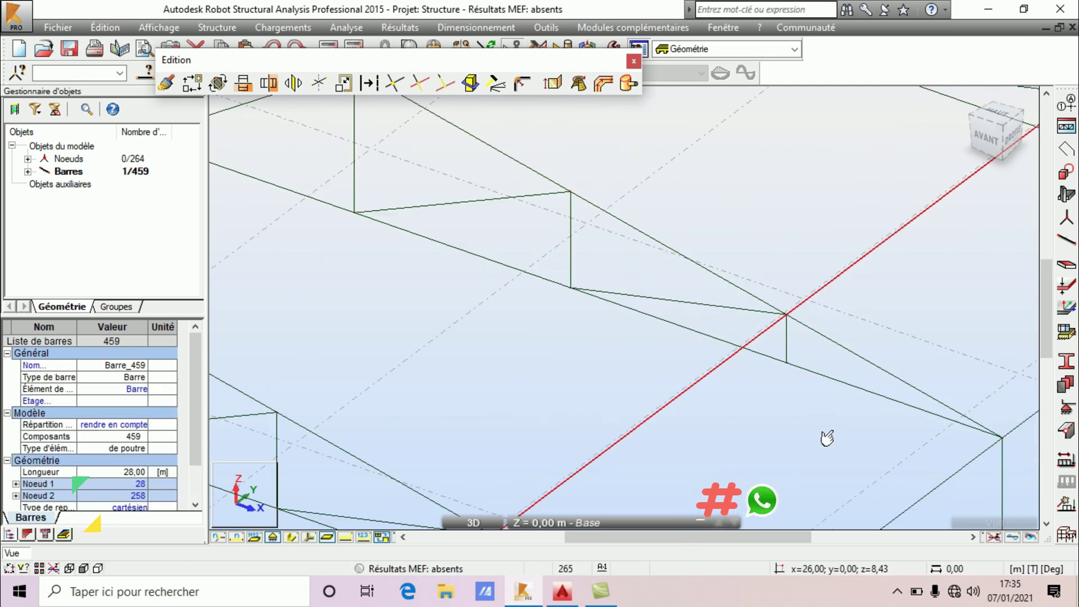
left_click(192, 84)
left_click(805, 365)
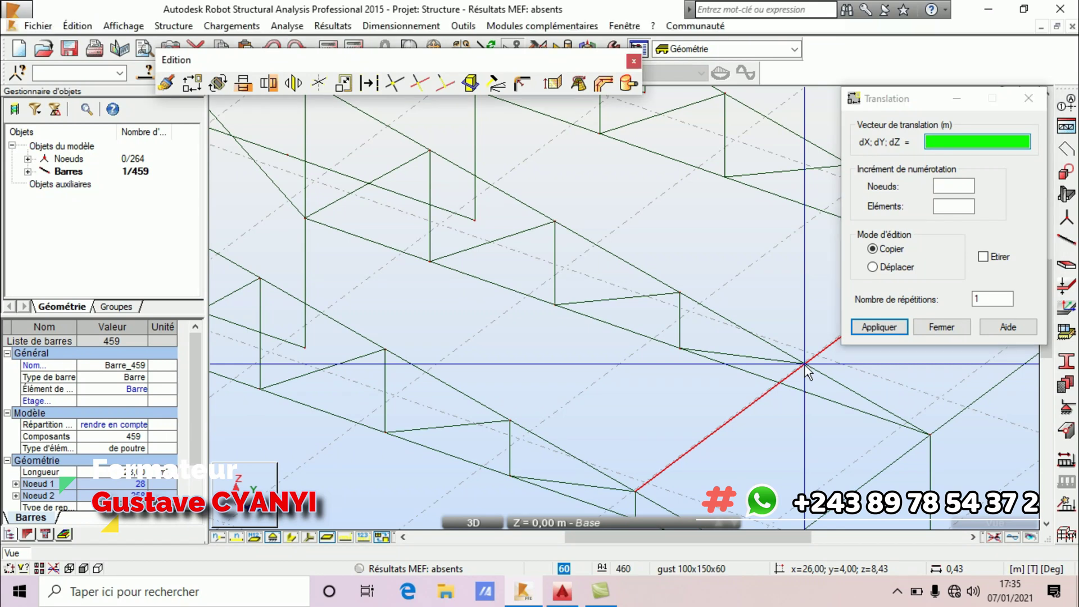
left_click(679, 291)
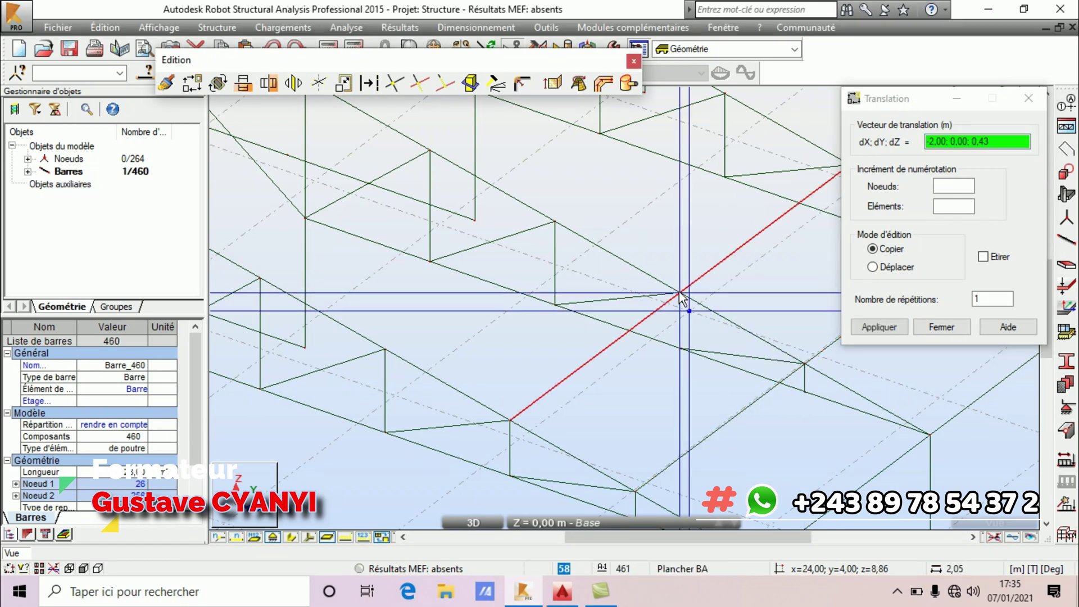
left_click(556, 225)
scroll(724, 418, "down", 3)
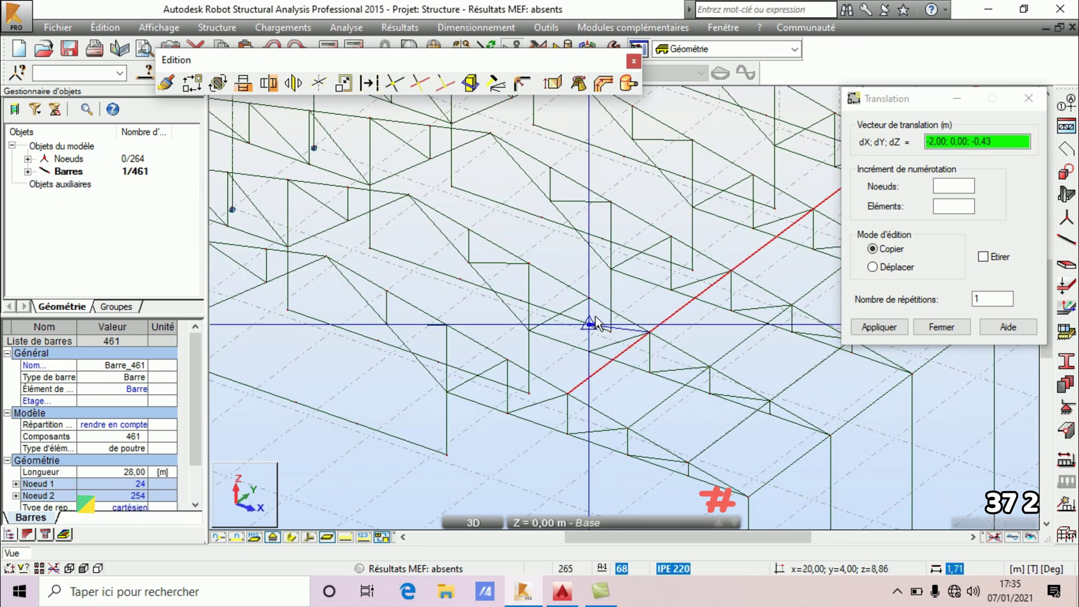
left_click(591, 296)
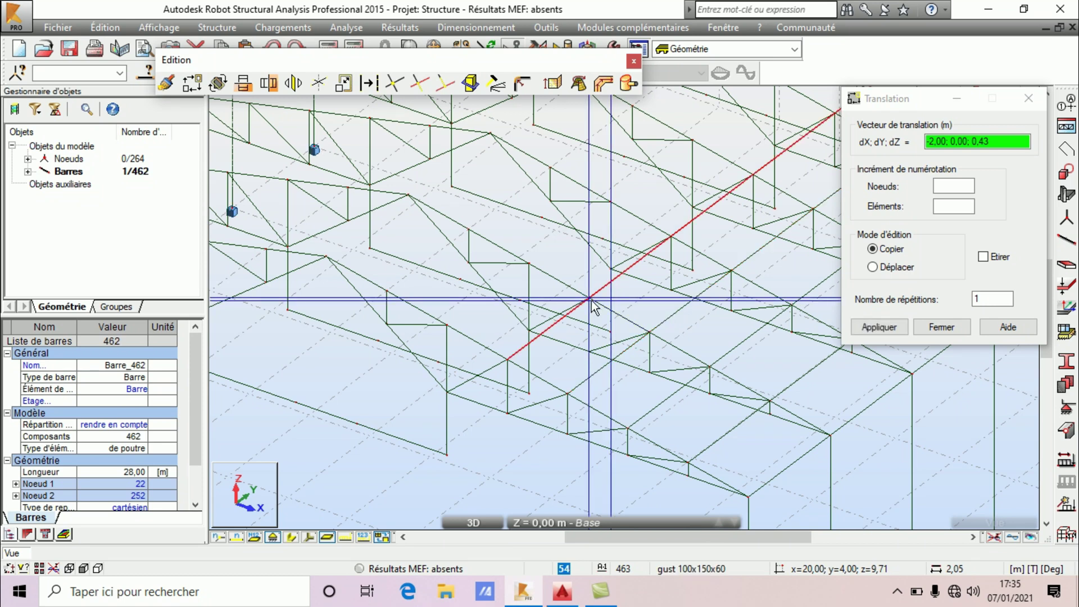
left_click(444, 324)
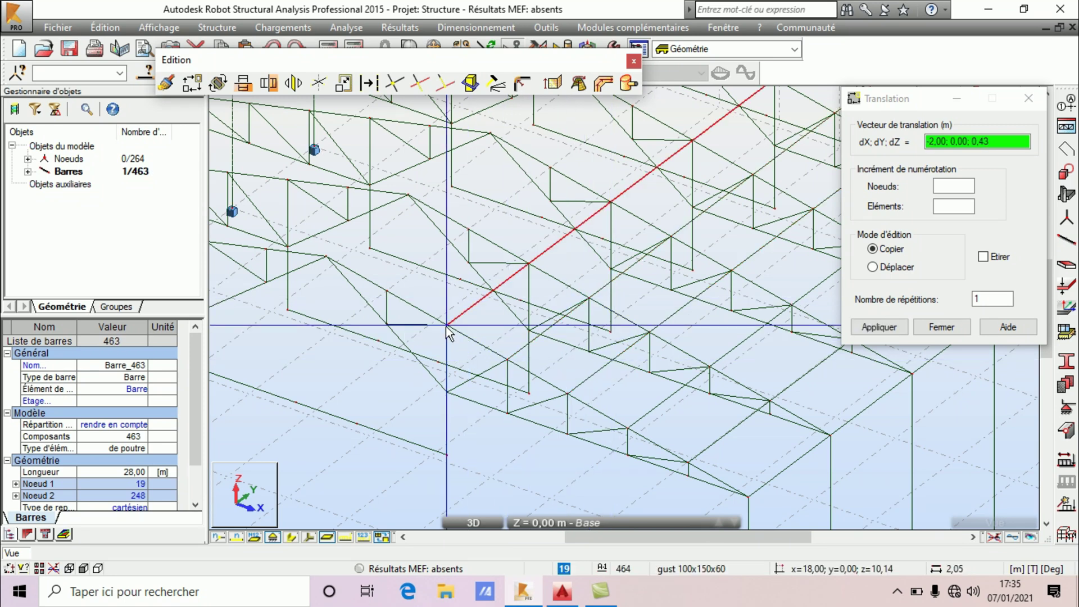
left_click(384, 290)
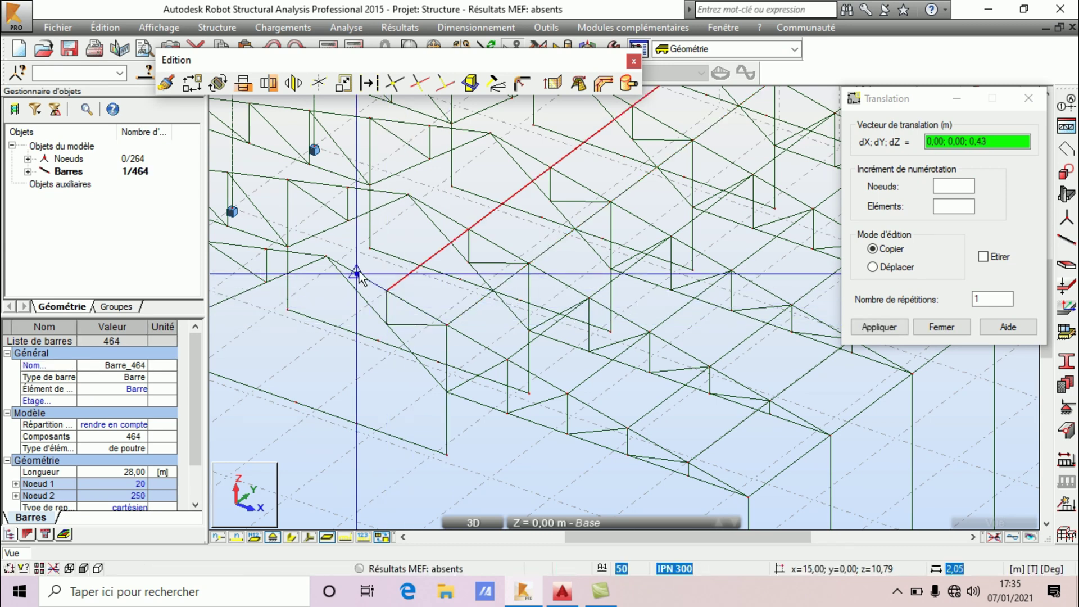
left_click(326, 258)
Step: Copy the ridge purlin down the other roof slope to the node at x=2, in translations of -2,00; 0,00; -0,43
scroll(303, 247, "down", 4)
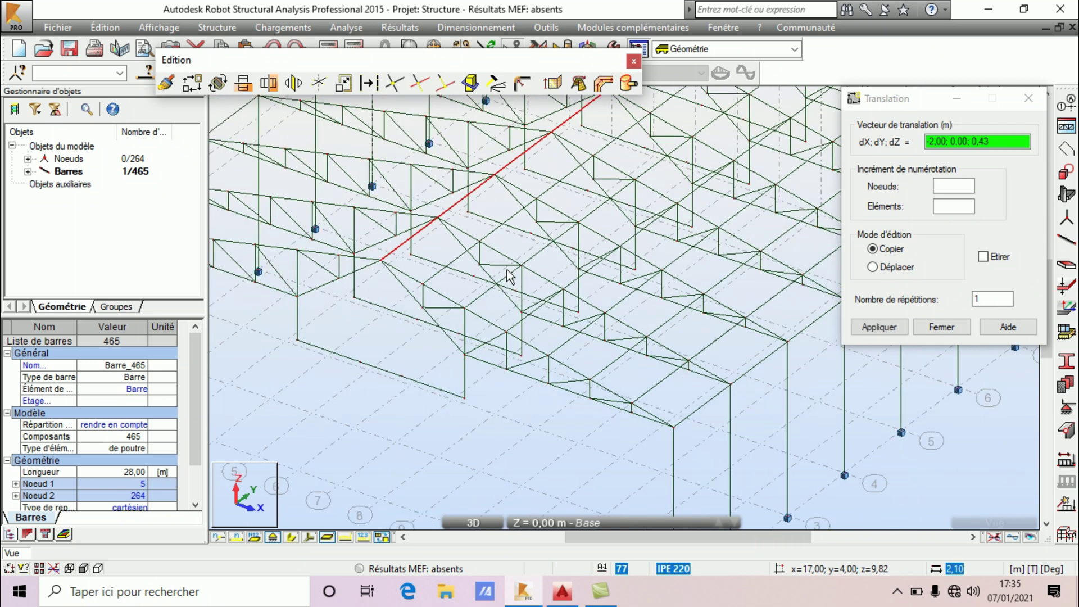
scroll(324, 223, "up", 5)
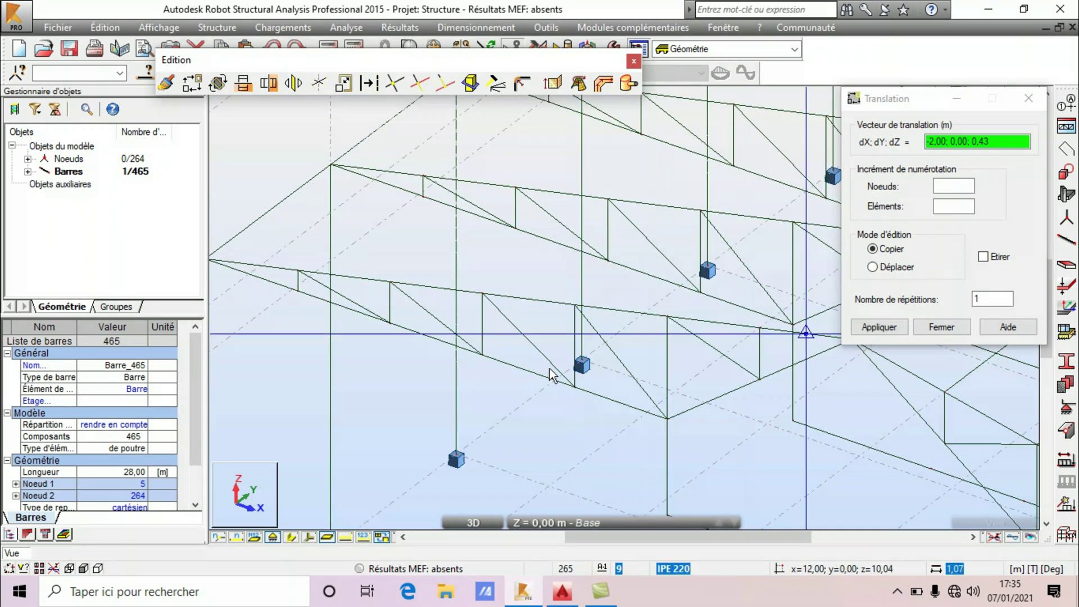
scroll(460, 369, "down", 2)
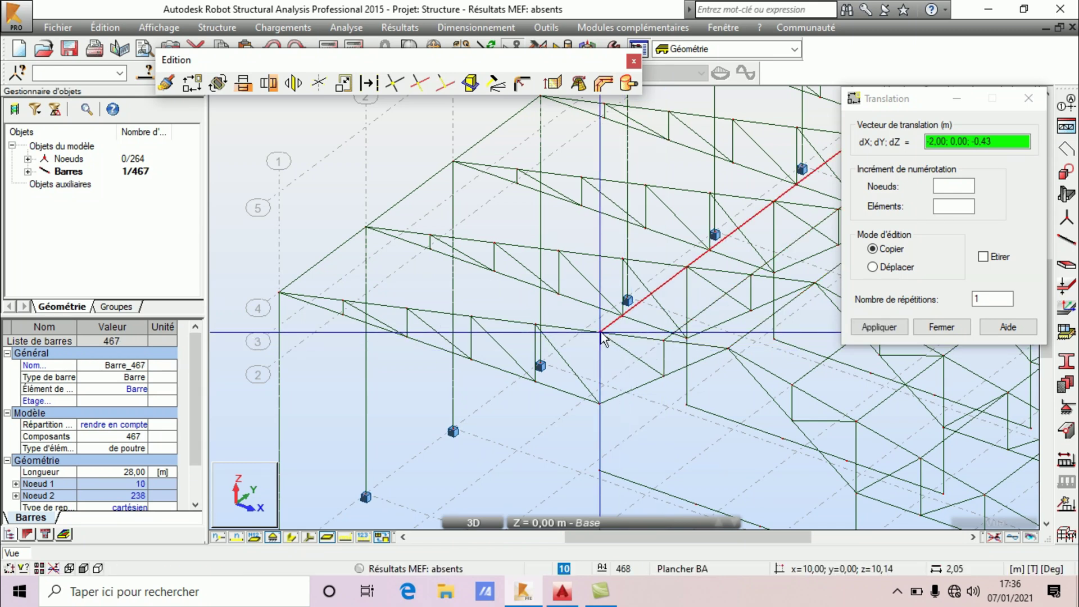
left_click(536, 324)
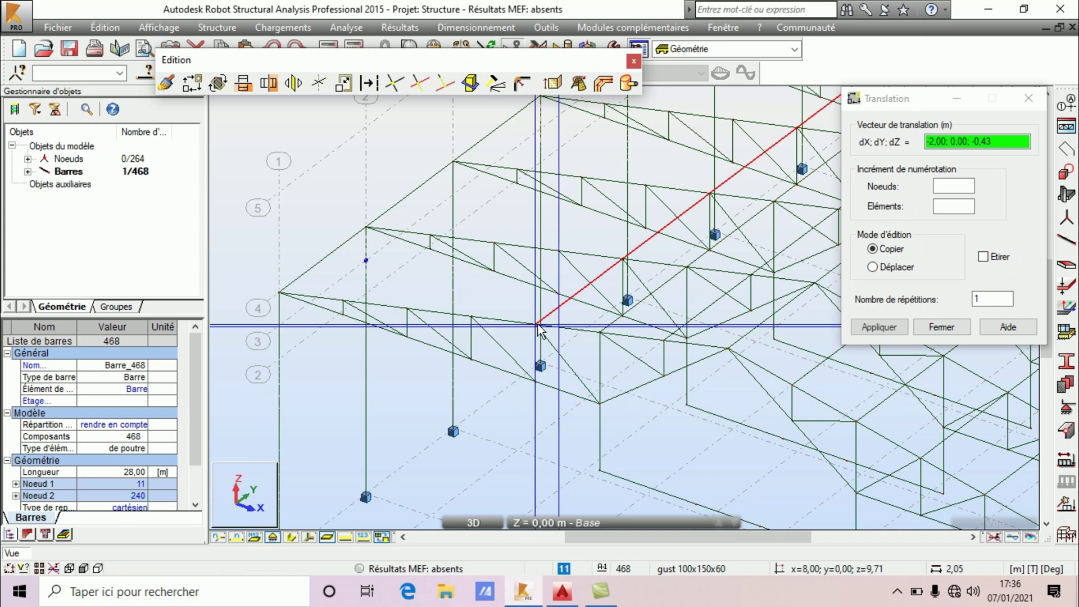
left_click(475, 318)
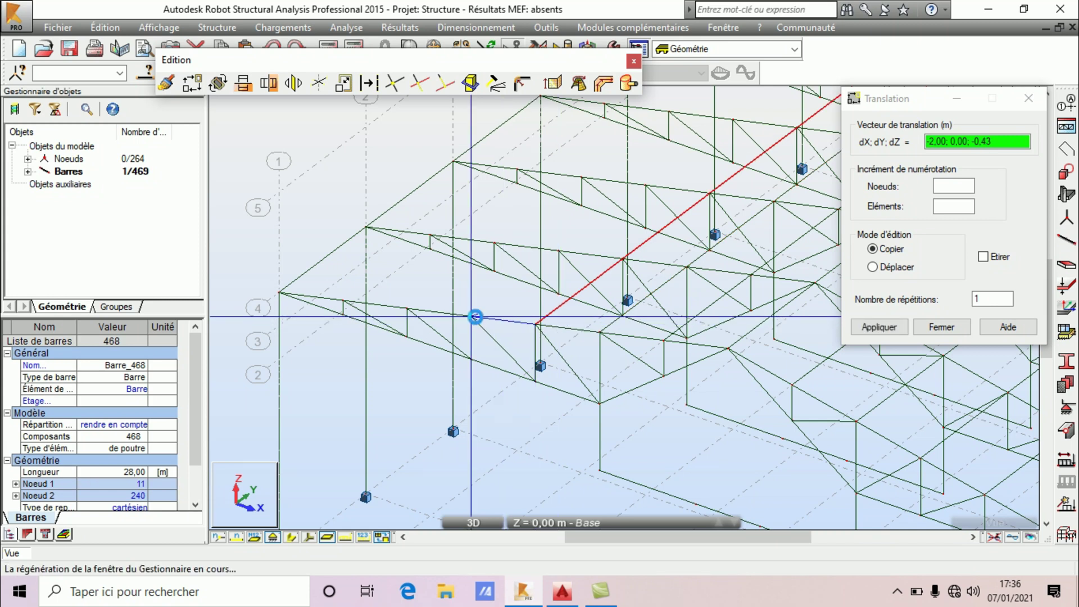
left_click(408, 309)
left_click(343, 300)
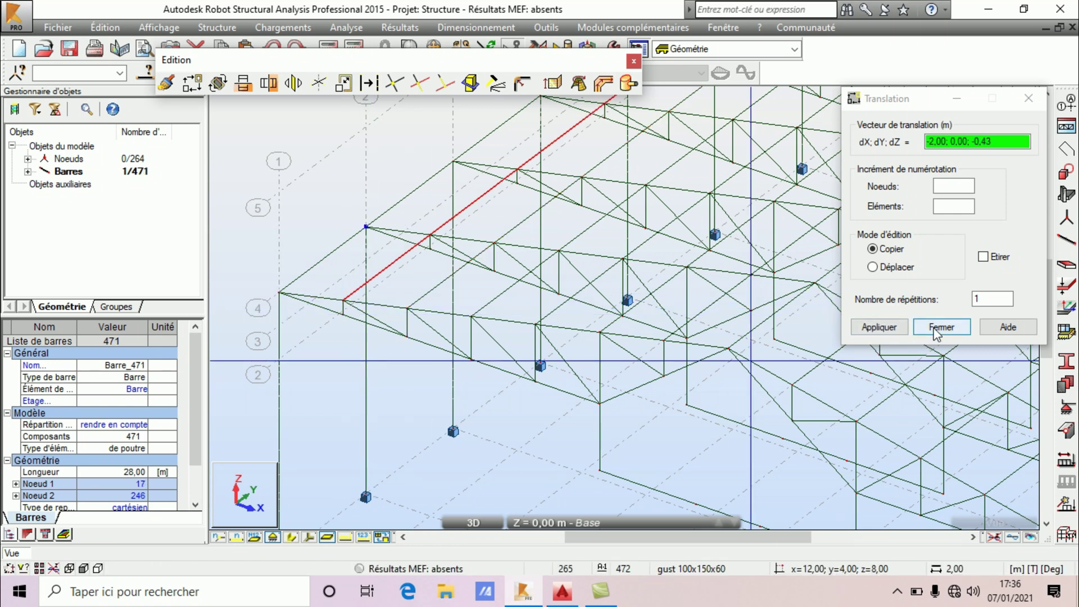
left_click(939, 327)
Step: Display the bars' section shapes on the whole hall
scroll(363, 280, "down", 3)
scroll(360, 289, "up", 3)
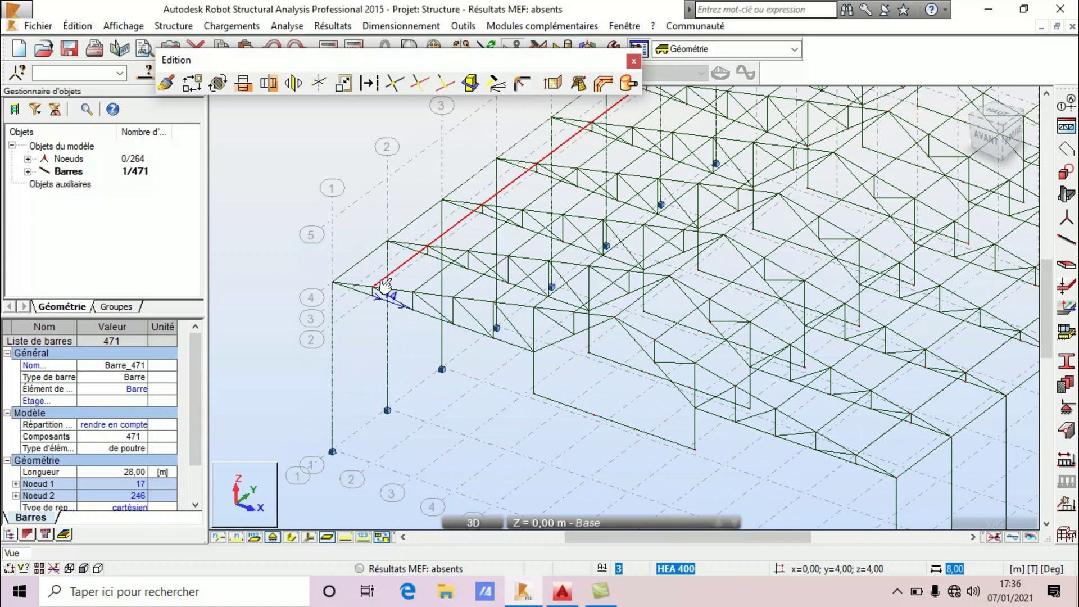
scroll(385, 286, "down", 5)
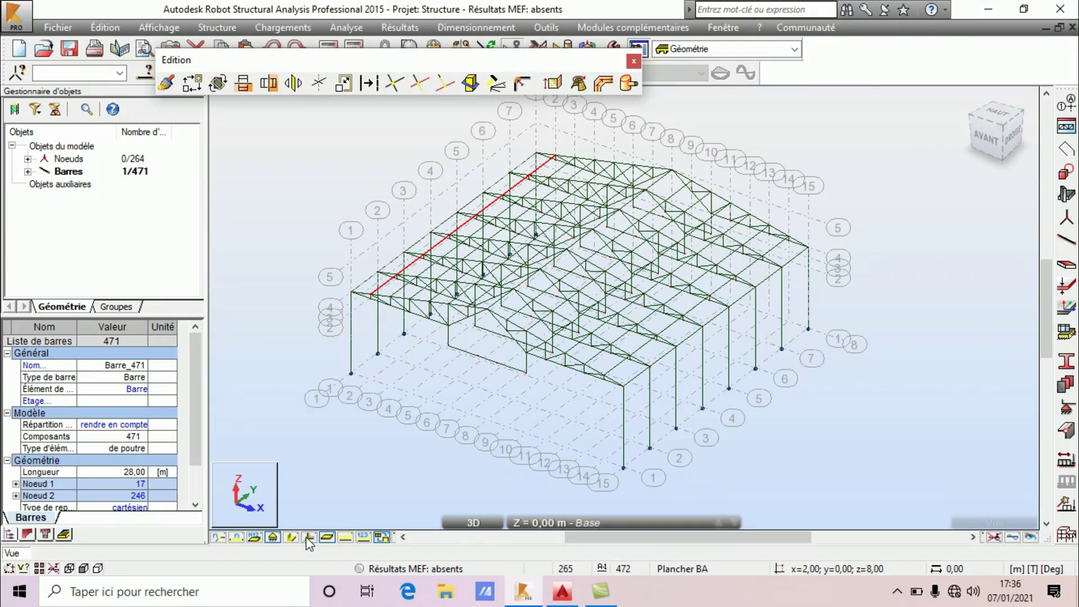
left_click(291, 538)
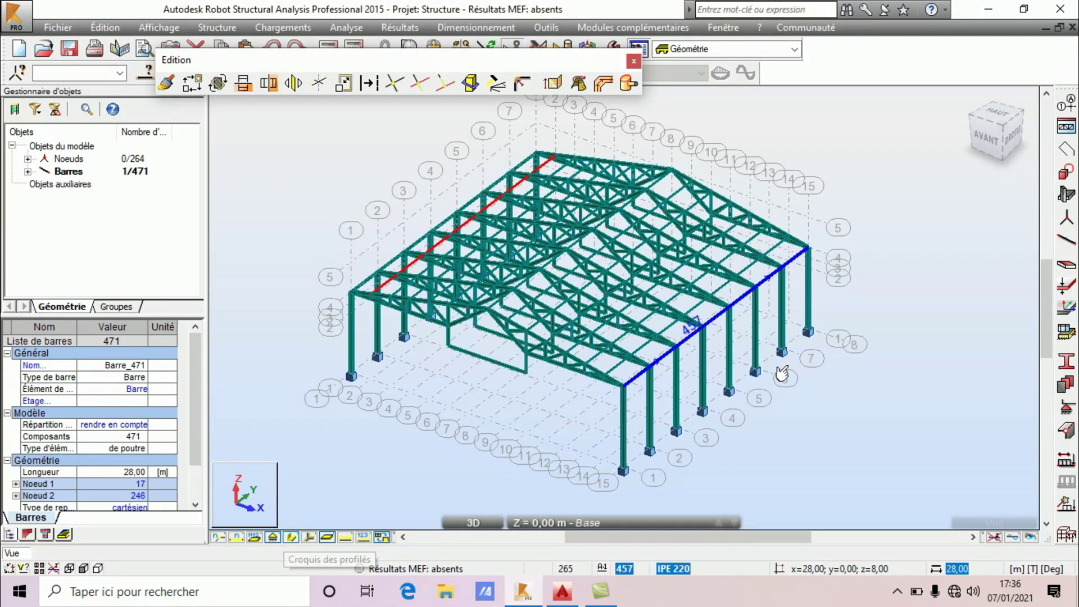
Step: Orbit the hall to examine the new purlins along the roof slope next to the x=0 eave
right_click(918, 273)
left_click(893, 332)
left_click_drag(568, 378, 452, 268)
scroll(452, 268, "up", 2)
right_click(863, 263)
left_click(858, 284)
left_click(773, 336)
scroll(553, 354, "up", 3)
scroll(475, 402, "up", 5)
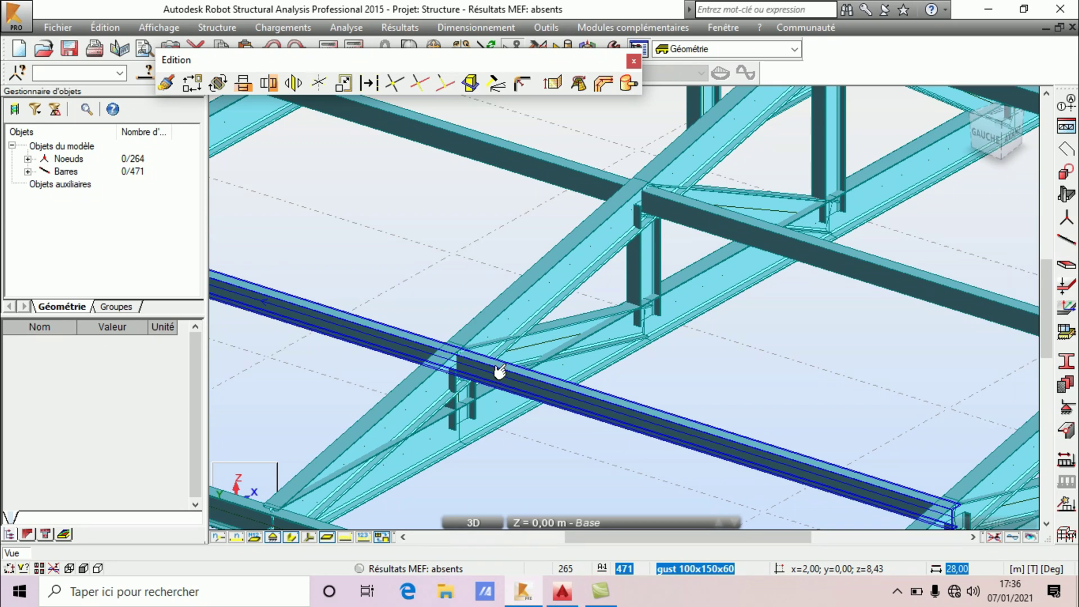
Step: Inspect up close how the purlin at x=2 meets the truss's top chord near the eave
scroll(499, 371, "down", 6)
scroll(511, 330, "up", 6)
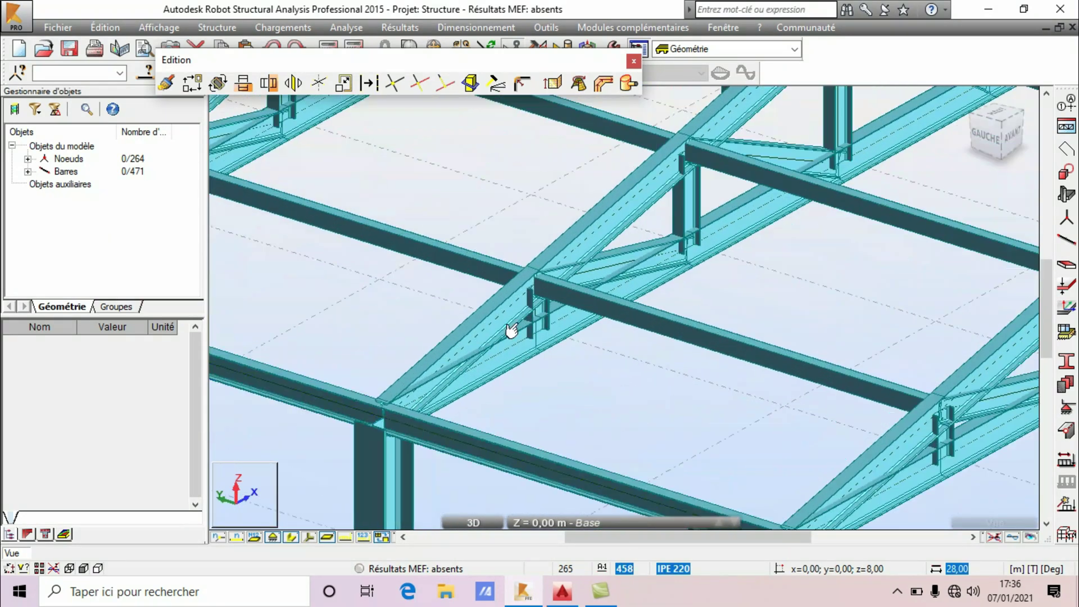
scroll(511, 330, "up", 5)
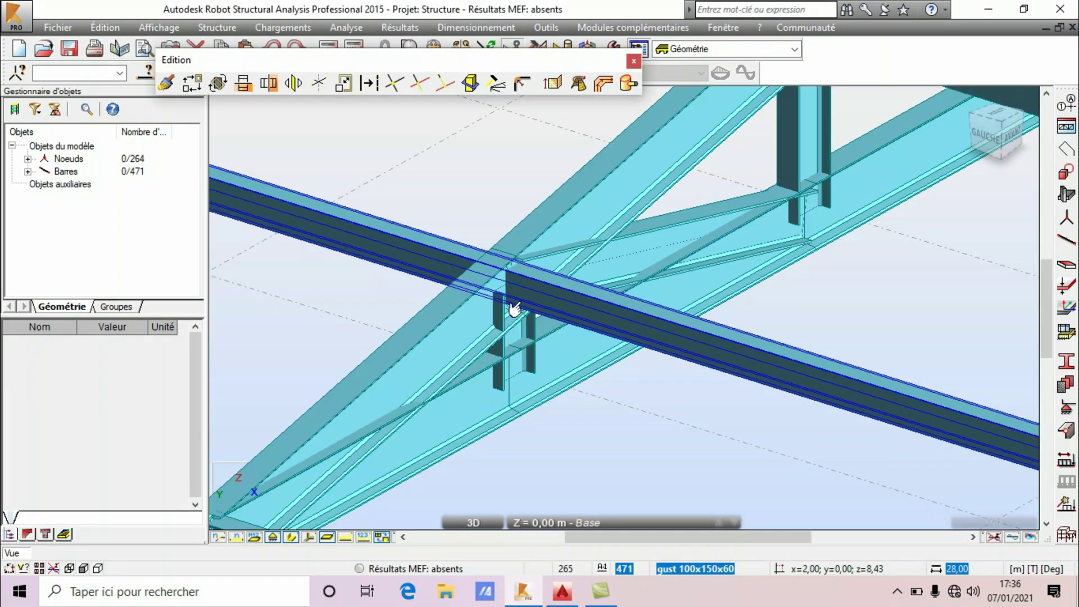
scroll(472, 301, "up", 3)
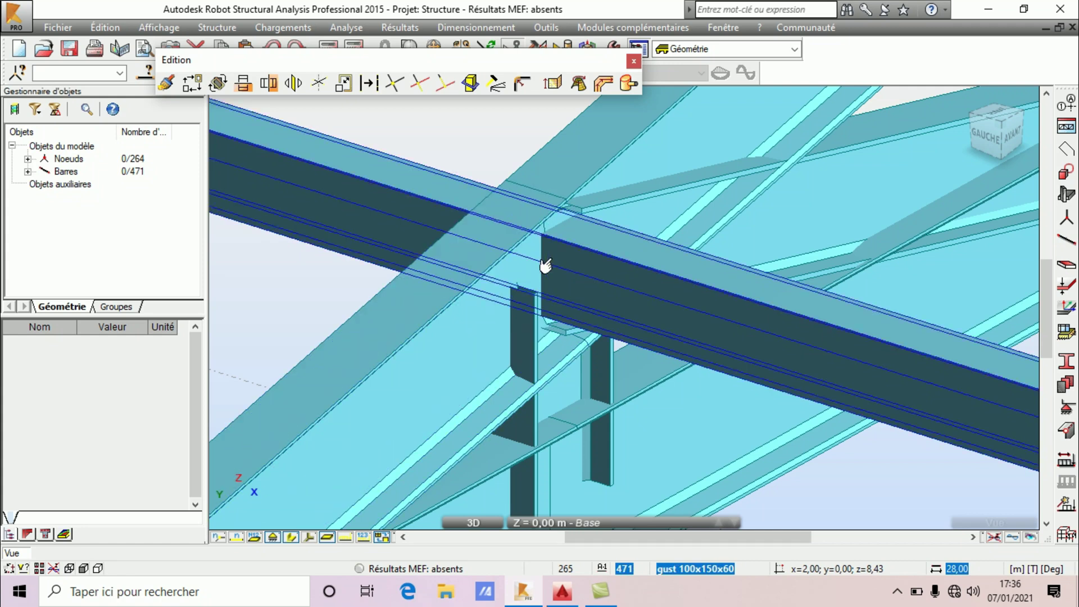
scroll(545, 266, "down", 6)
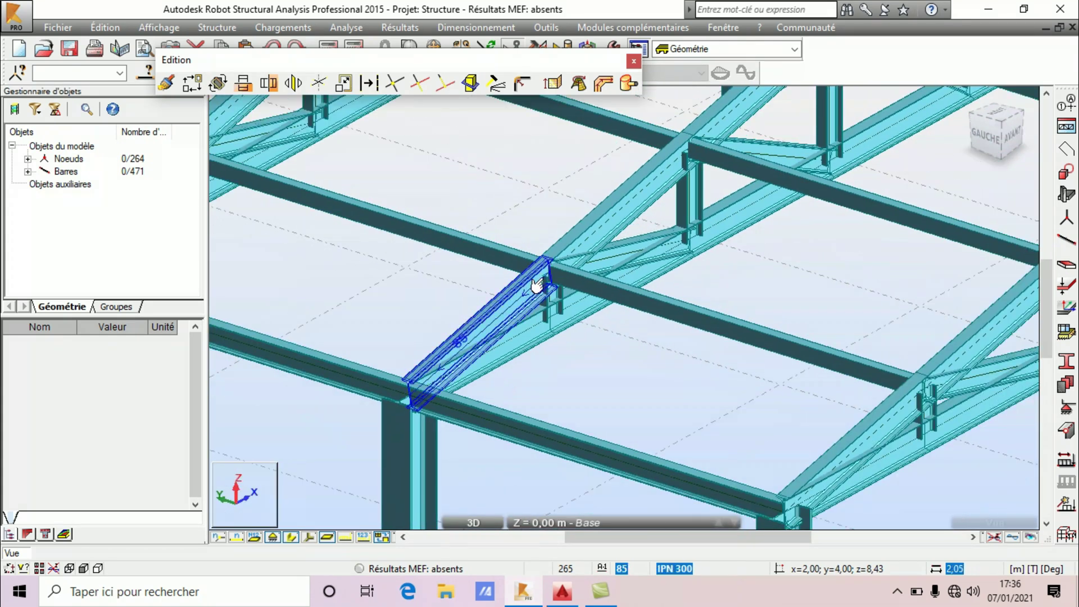
scroll(556, 289, "up", 2)
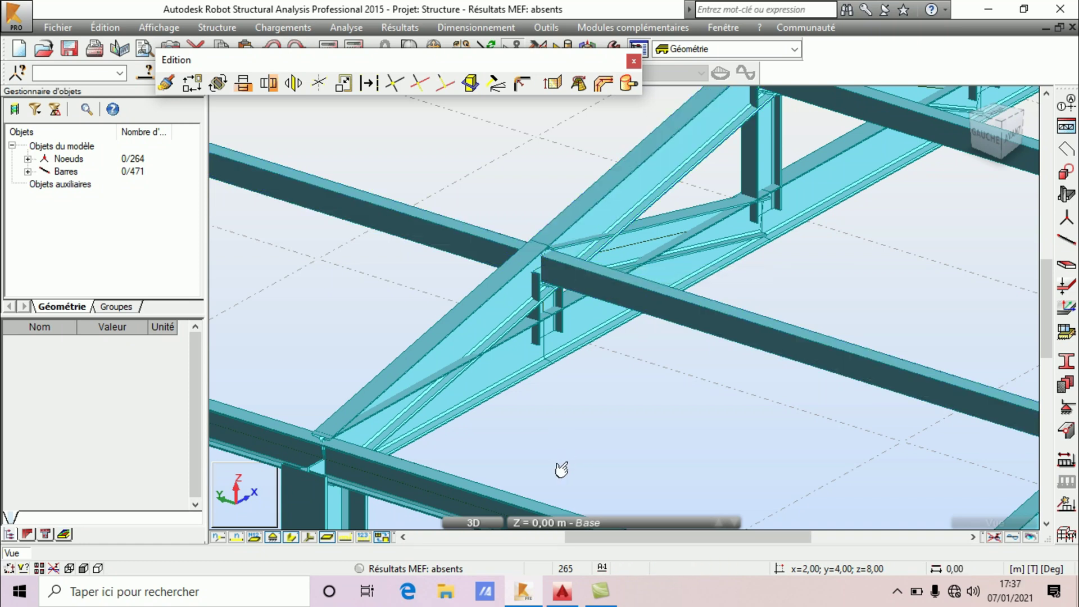
scroll(528, 332, "down", 6)
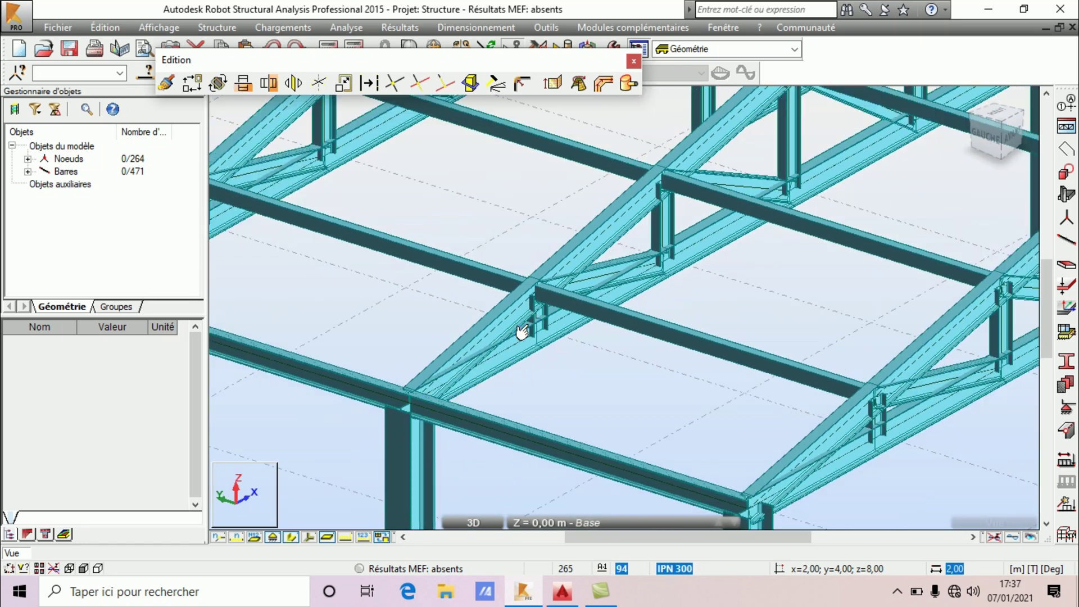
scroll(530, 331, "down", 4)
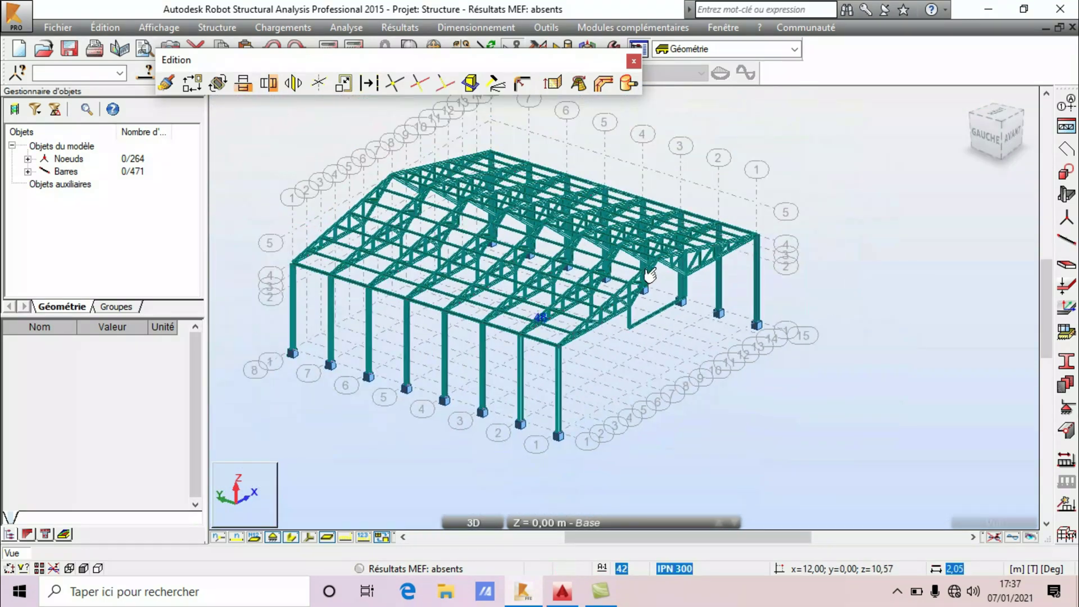
Step: Rotate the hall to a raised front view and examine the frames suspended below the trusses
scroll(923, 214, "up", 5)
right_click(946, 190)
left_click(916, 243)
left_click_drag(796, 299, 808, 188)
right_click(878, 143)
left_click(872, 157)
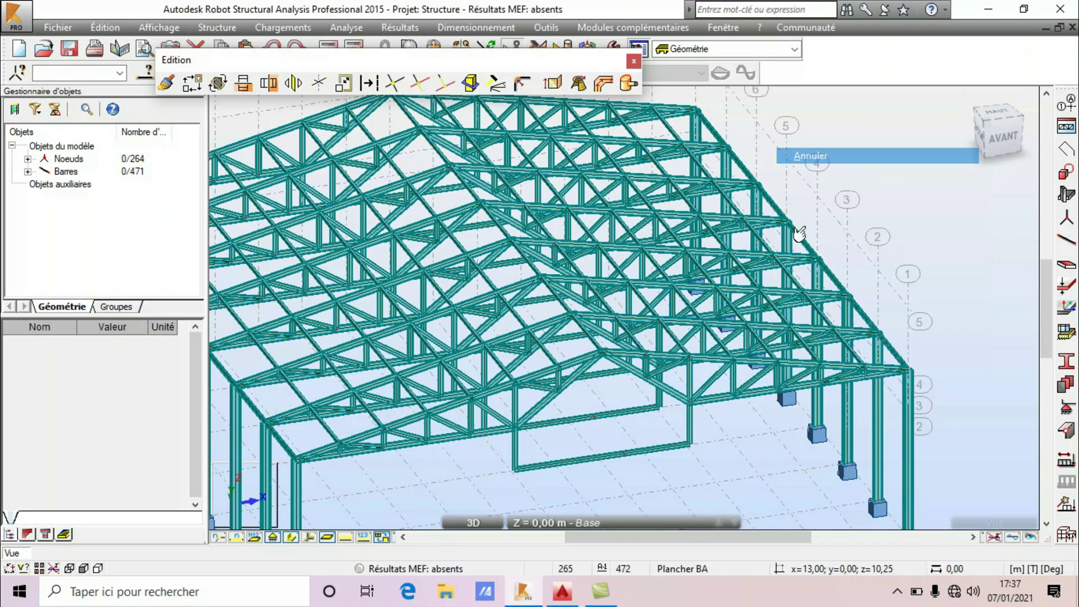
left_click(473, 524)
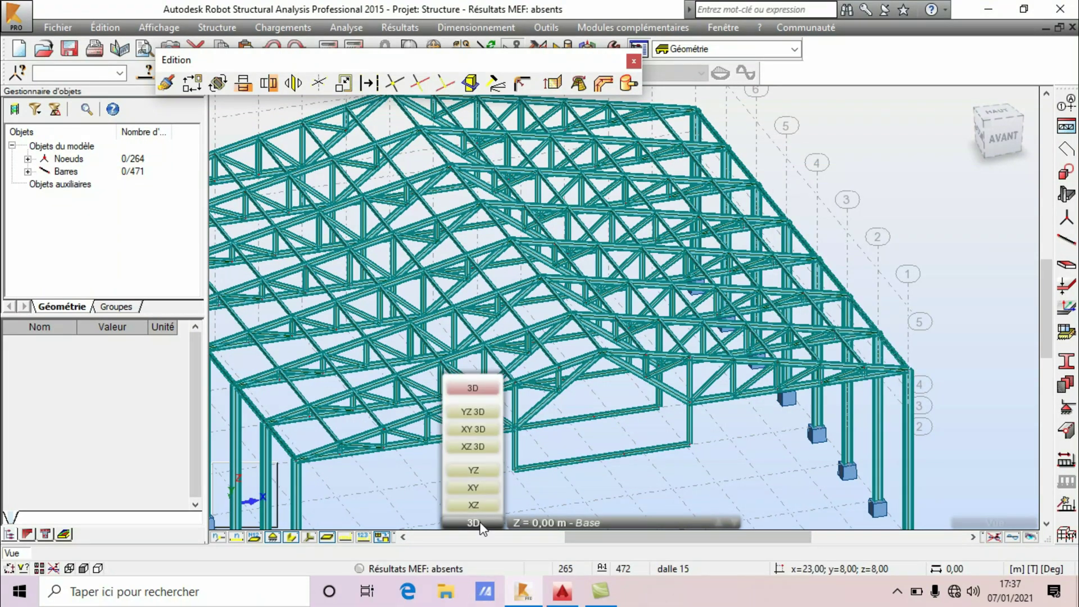
Step: Switch to the AutoCAD section drawing and examine the suspended frame's 2T load points, their spacing and the IPE profile labels
left_click(559, 591)
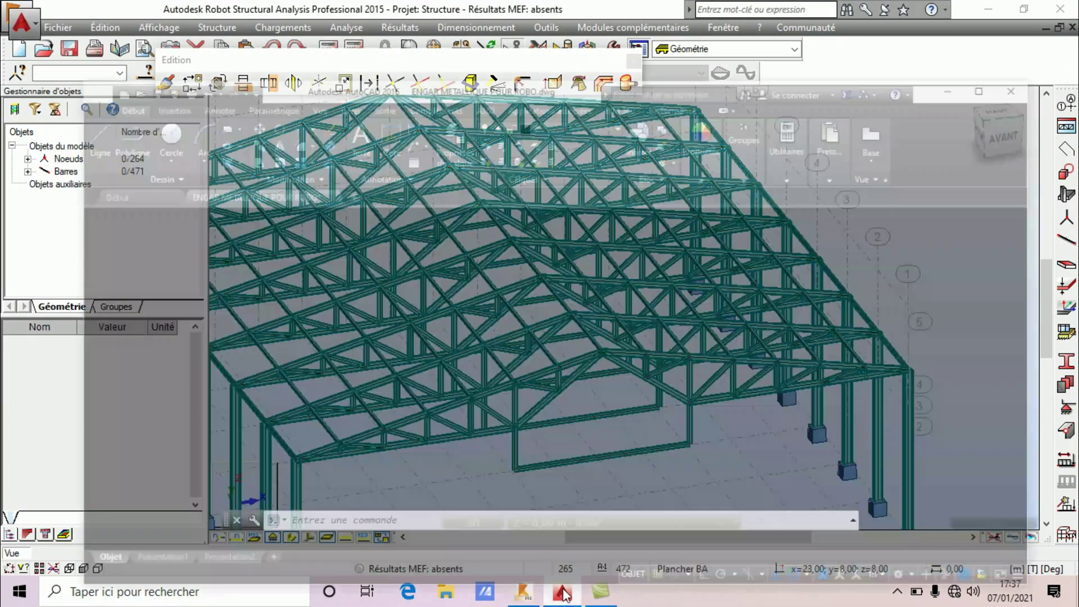
scroll(561, 344, "up", 5)
scroll(546, 274, "down", 3)
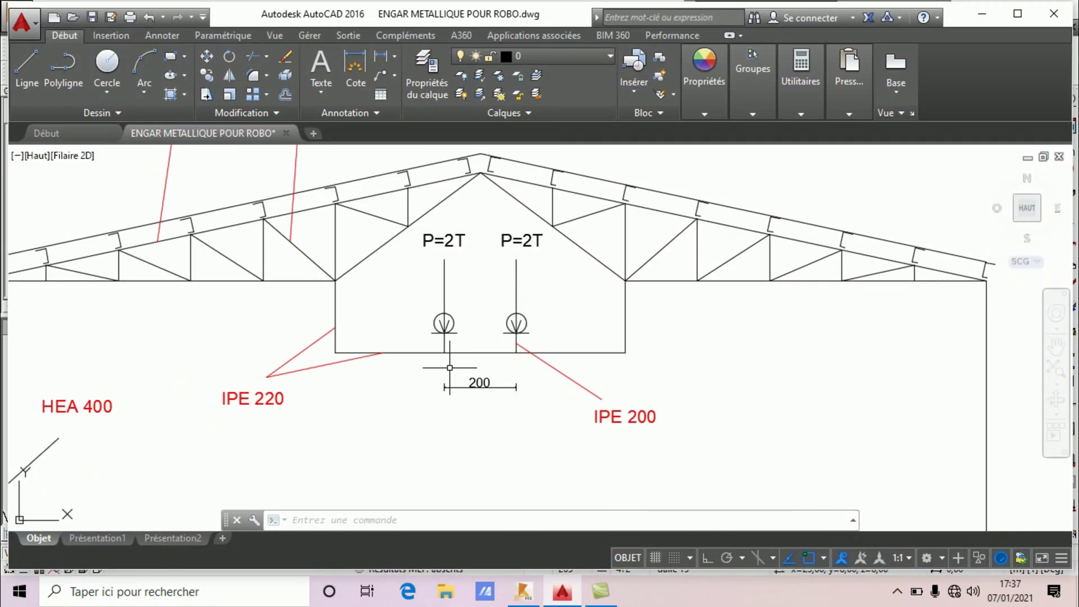
scroll(619, 390, "up", 4)
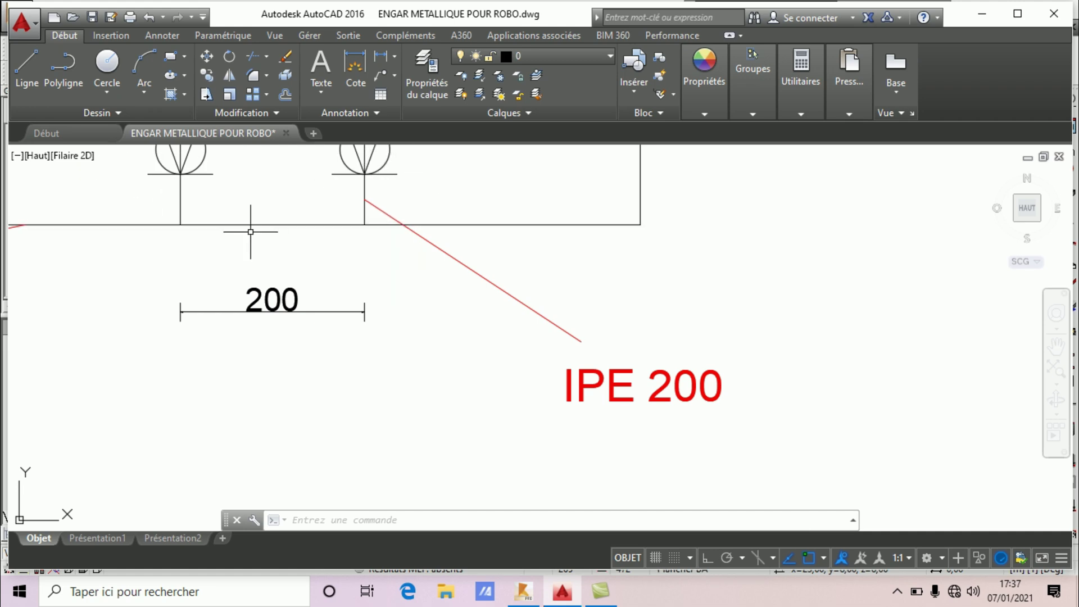
scroll(387, 355, "down", 7)
scroll(470, 369, "up", 4)
scroll(495, 361, "down", 2)
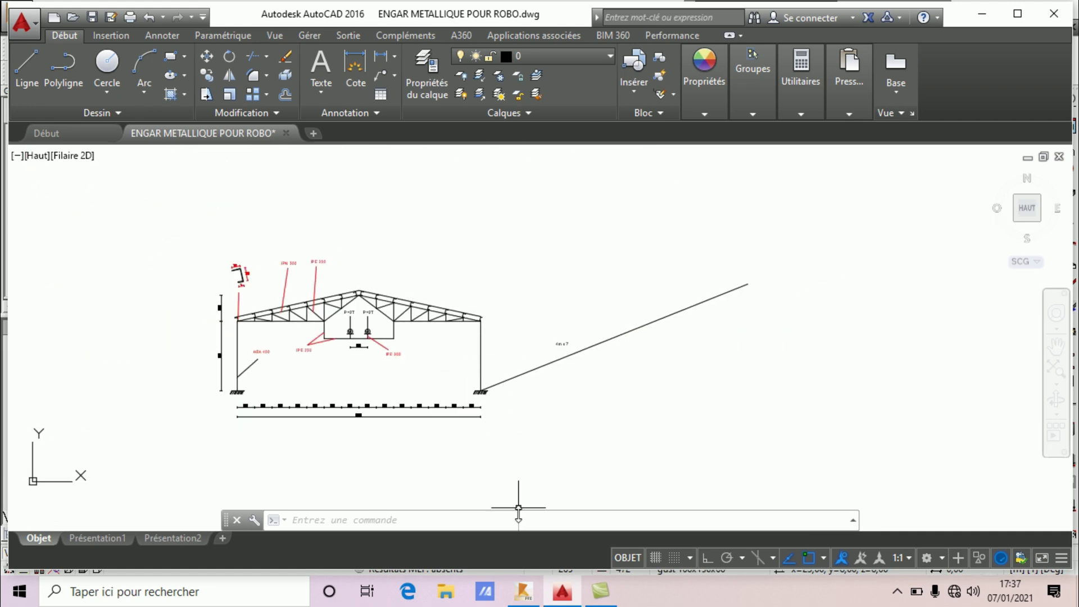
mouse_move(599, 593)
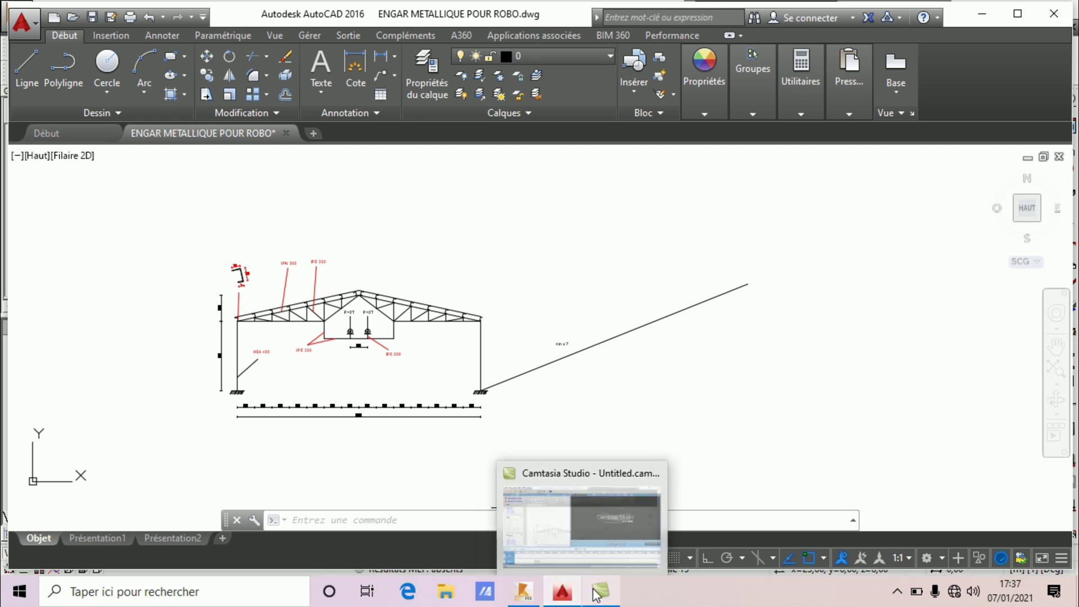
Step: Switch back to Robot Structural Analysis, start a new bar with the IPE 200 section and orbit to the suspended frames
left_click(528, 592)
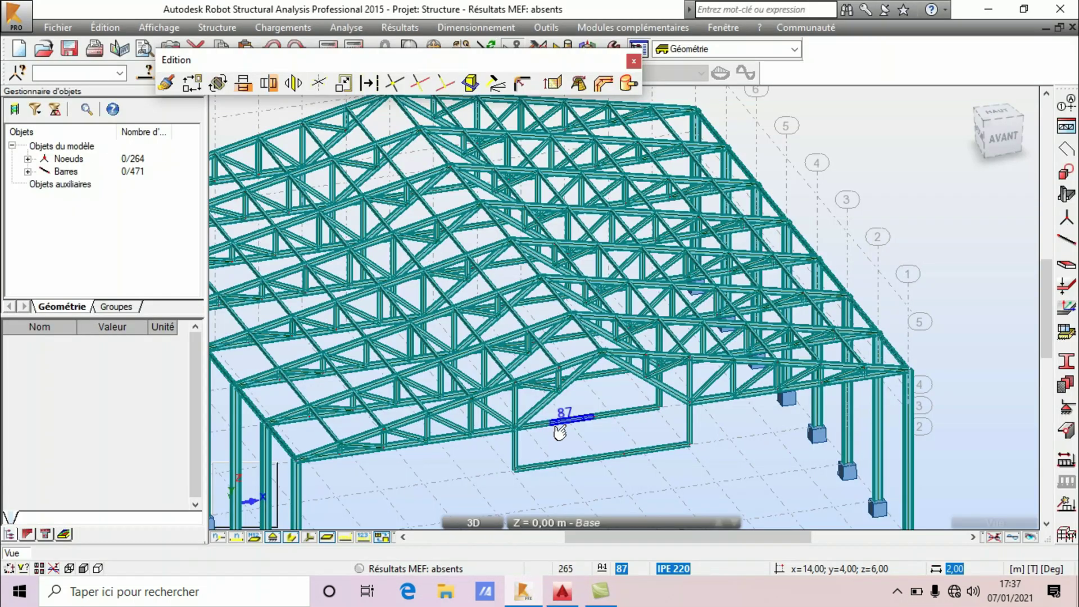
scroll(559, 431, "down", 3)
scroll(558, 427, "up", 5)
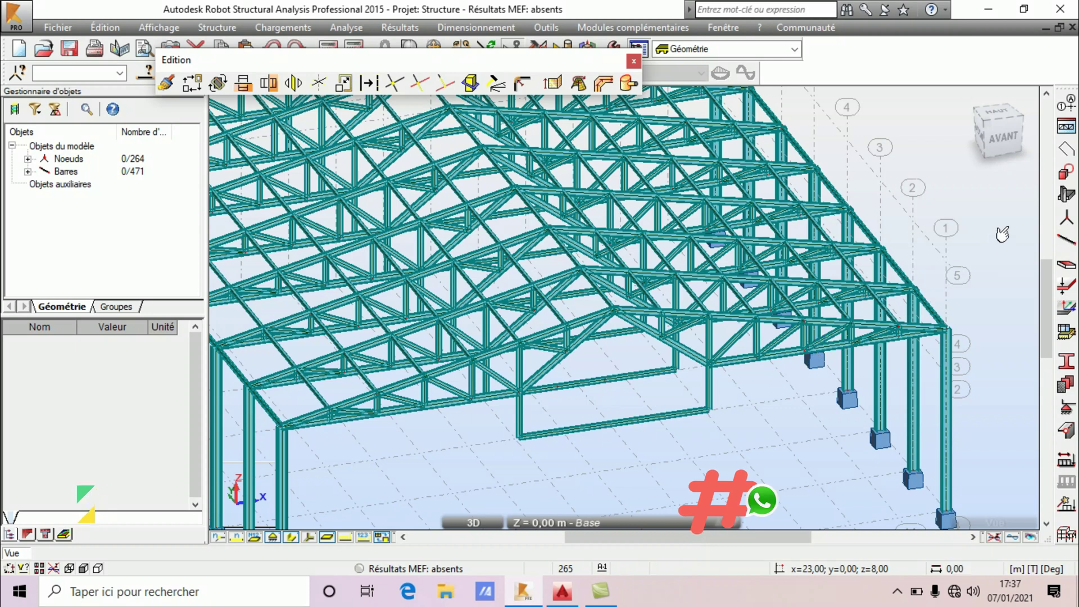
left_click(1066, 240)
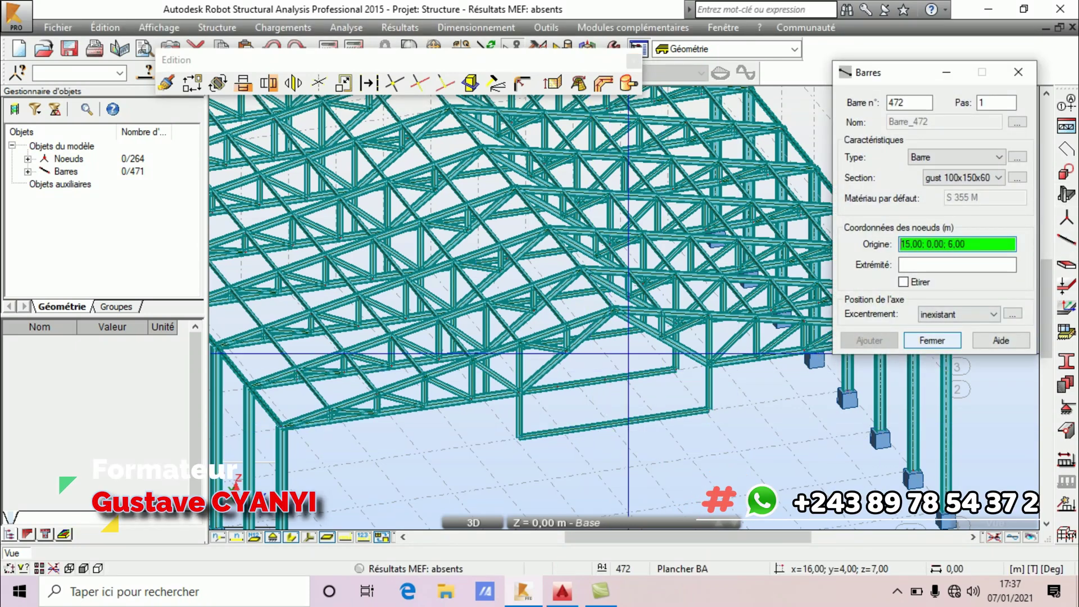
scroll(737, 451, "down", 4)
right_click(544, 167)
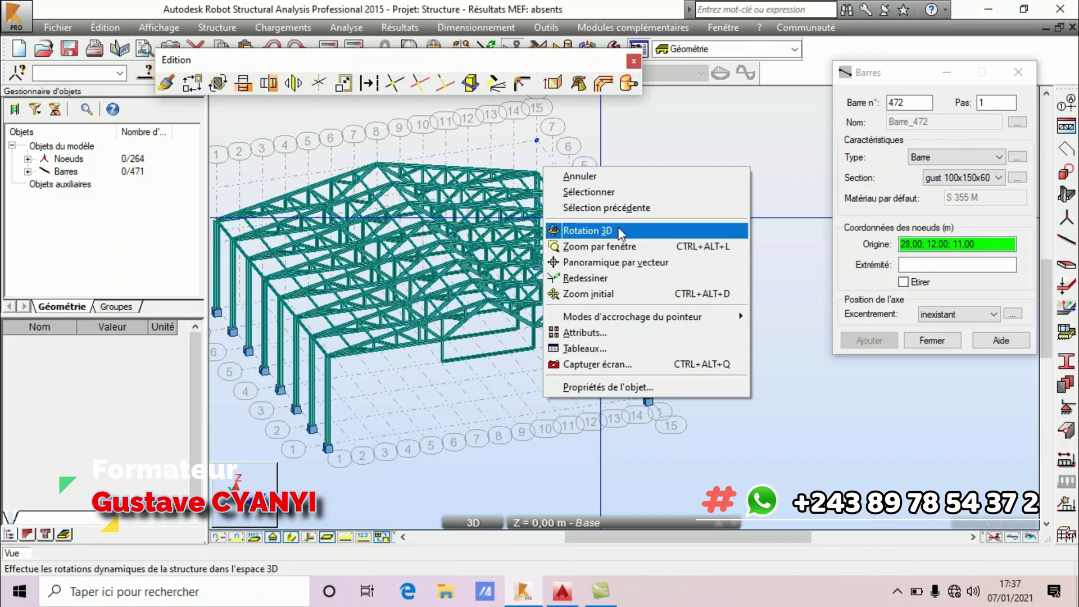
left_click(588, 231)
left_click_drag(393, 248, 384, 226)
scroll(414, 306, "up", 3)
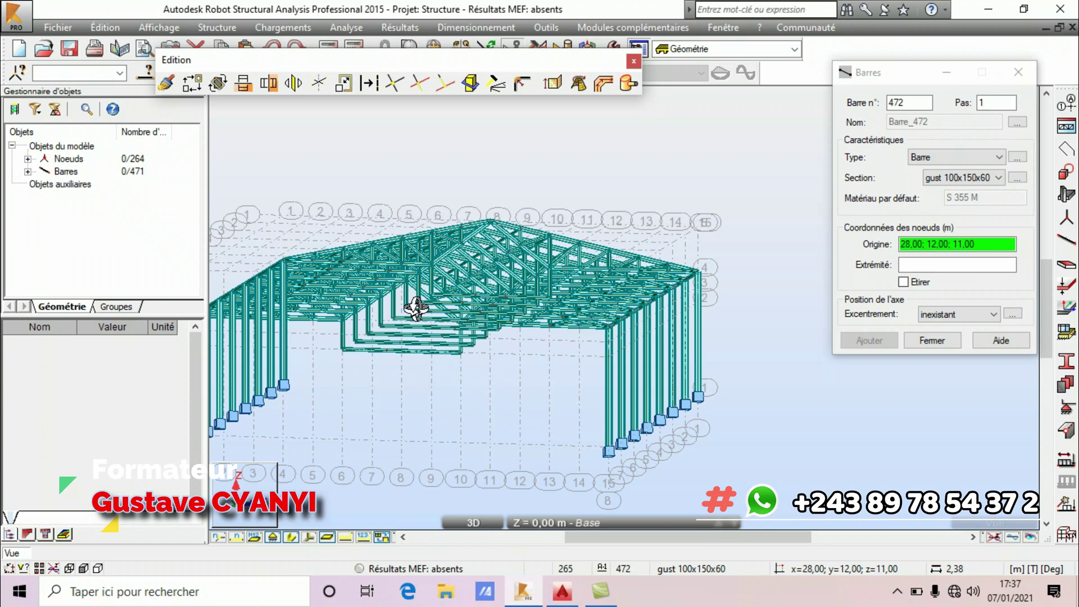
left_click(962, 178)
left_click(958, 236)
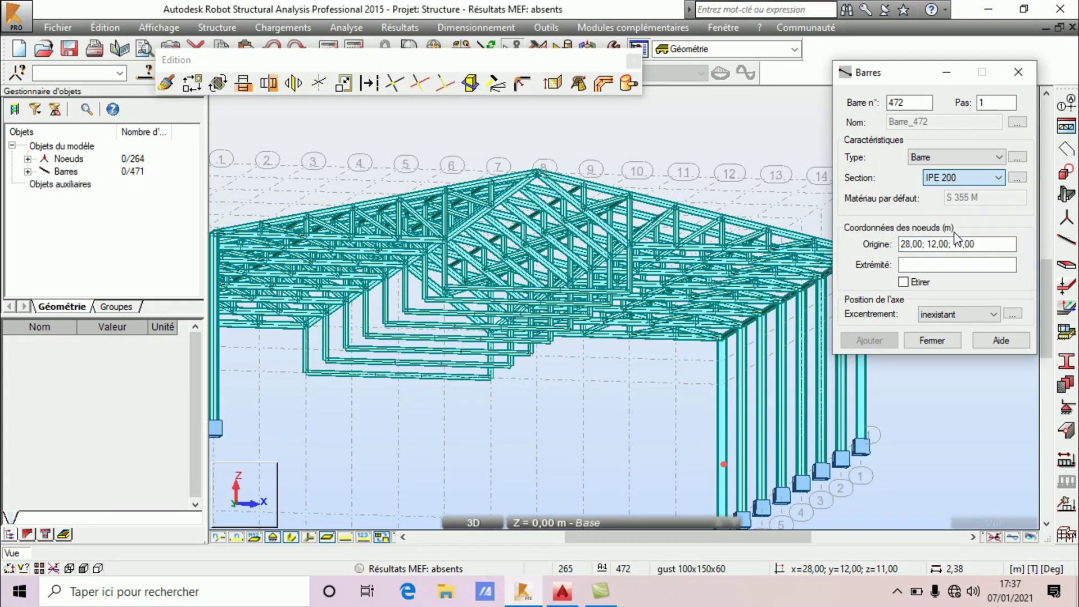
Step: Draw an IPE 200 bar across the suspended frames from 13; 0; 6 to the matching node on the end frame at y=28
scroll(551, 254, "down", 2)
scroll(551, 254, "up", 5)
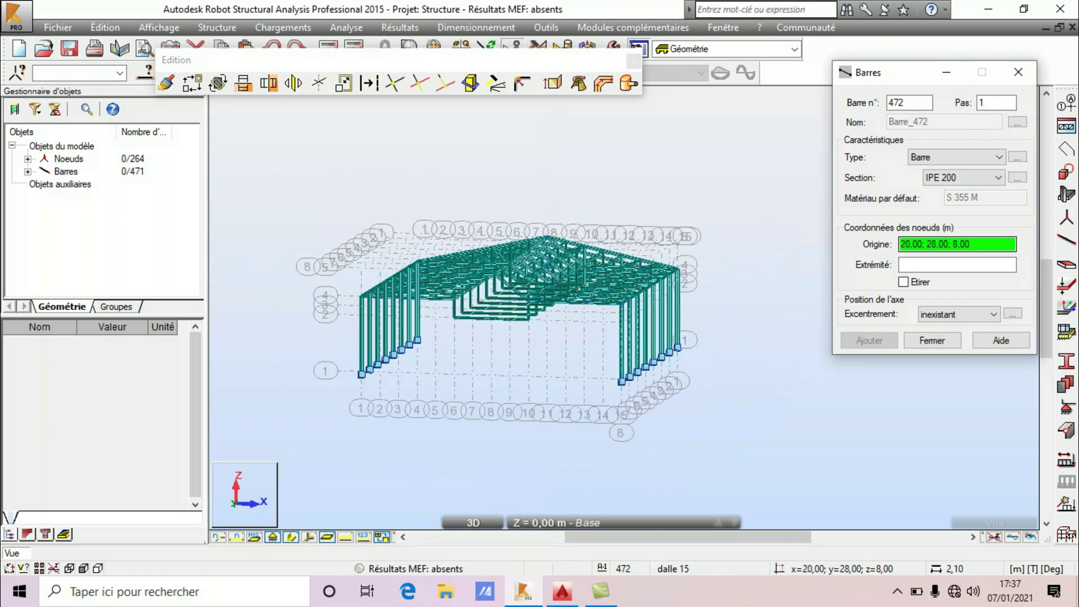
scroll(514, 290, "up", 3)
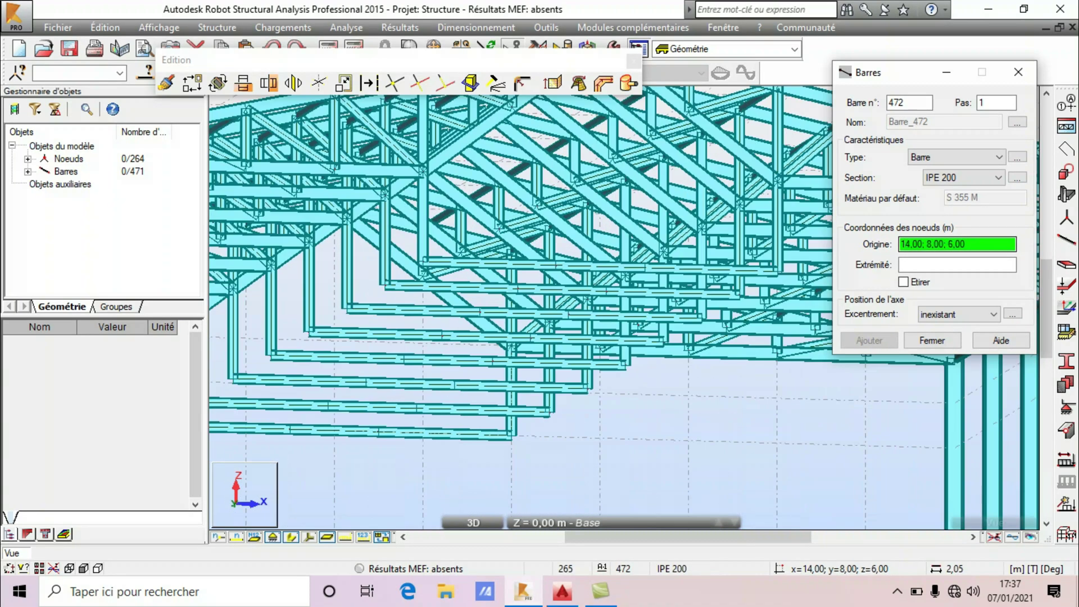
scroll(543, 279, "up", 1)
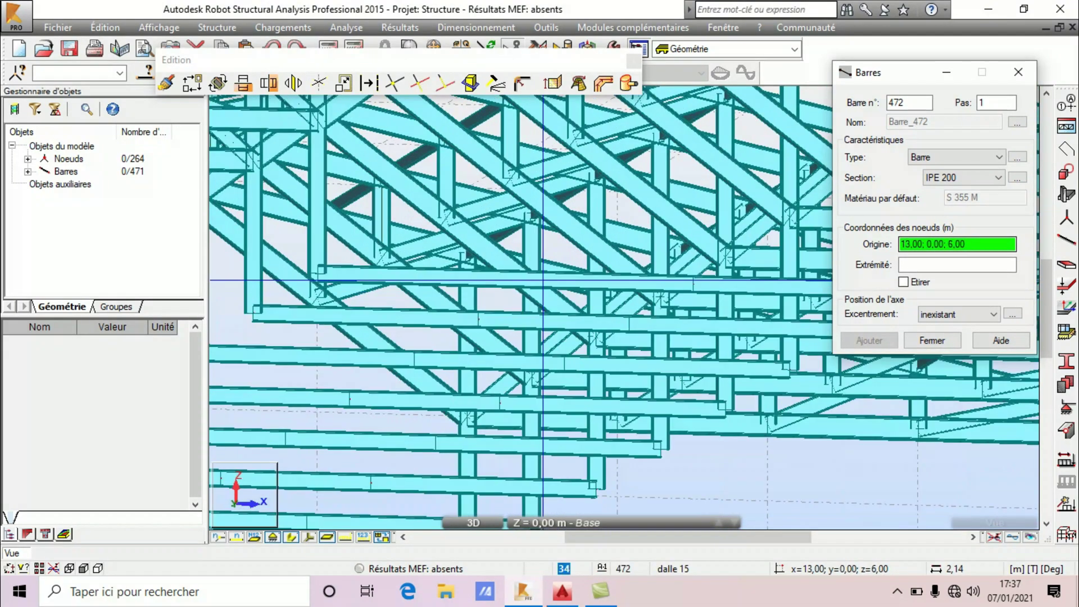
left_click(543, 279)
scroll(515, 303, "down", 4)
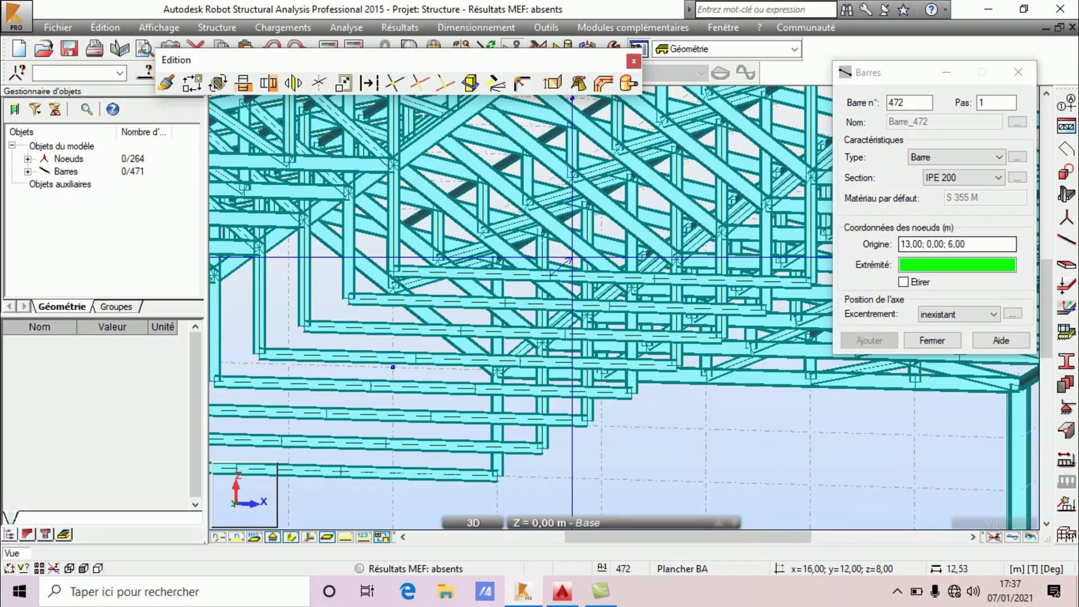
left_click(425, 341)
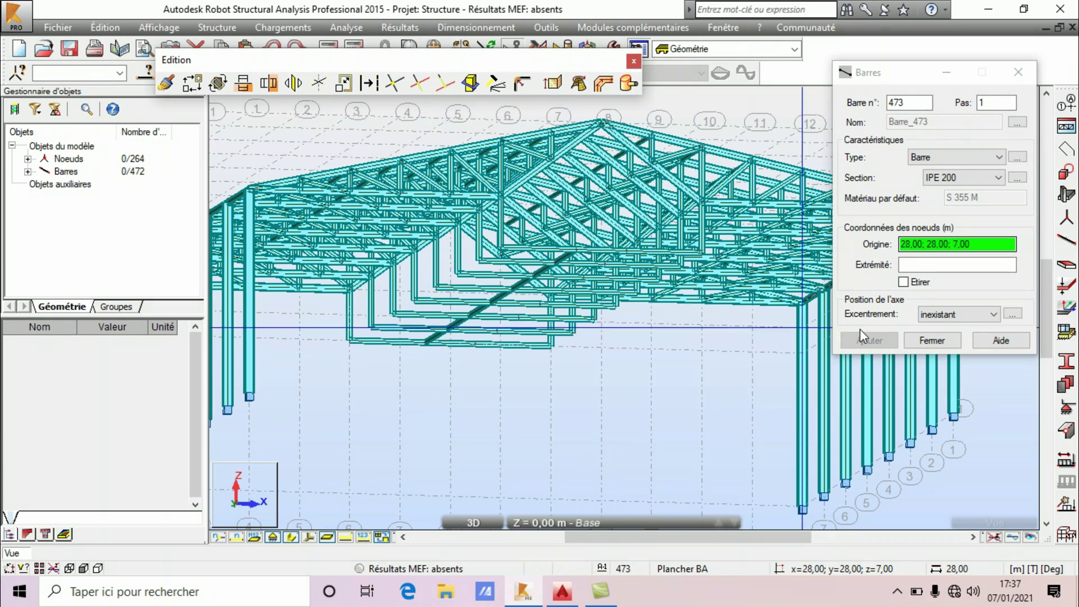
Step: Draw a parallel IPE 200 bar across the suspended frames from 15; 0; 6 to 15; 28; 6 and finish adding bars
scroll(620, 271, "up", 5)
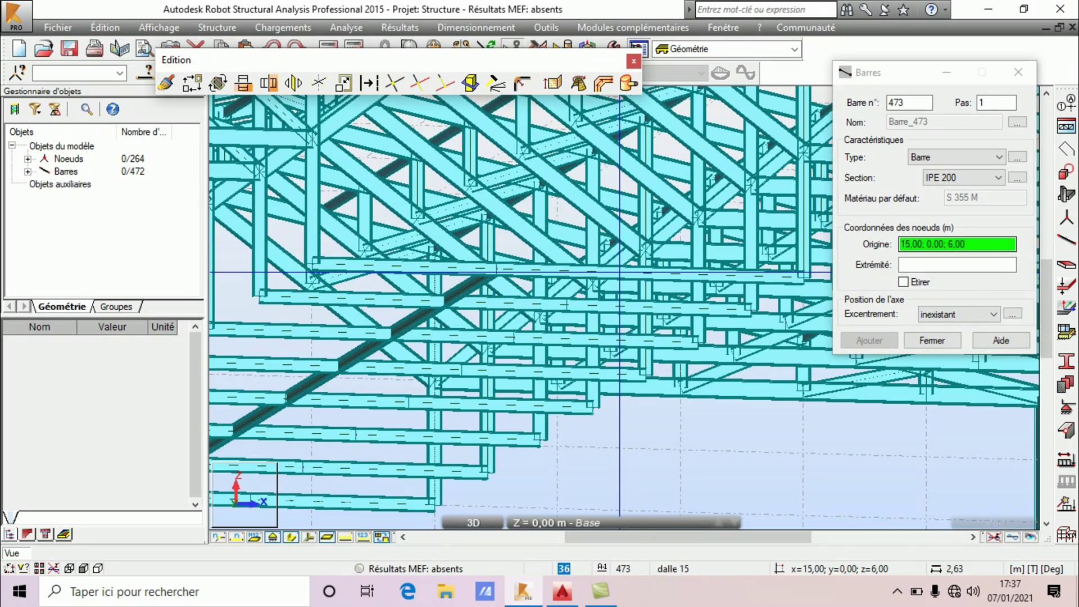
left_click(619, 272)
scroll(495, 347, "down", 5)
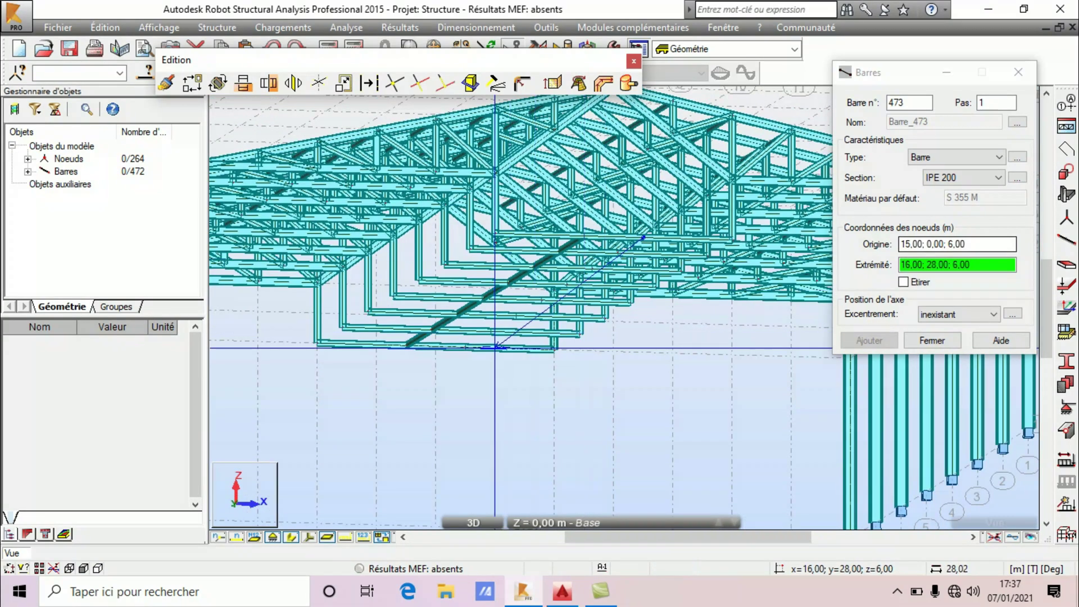
left_click(466, 345)
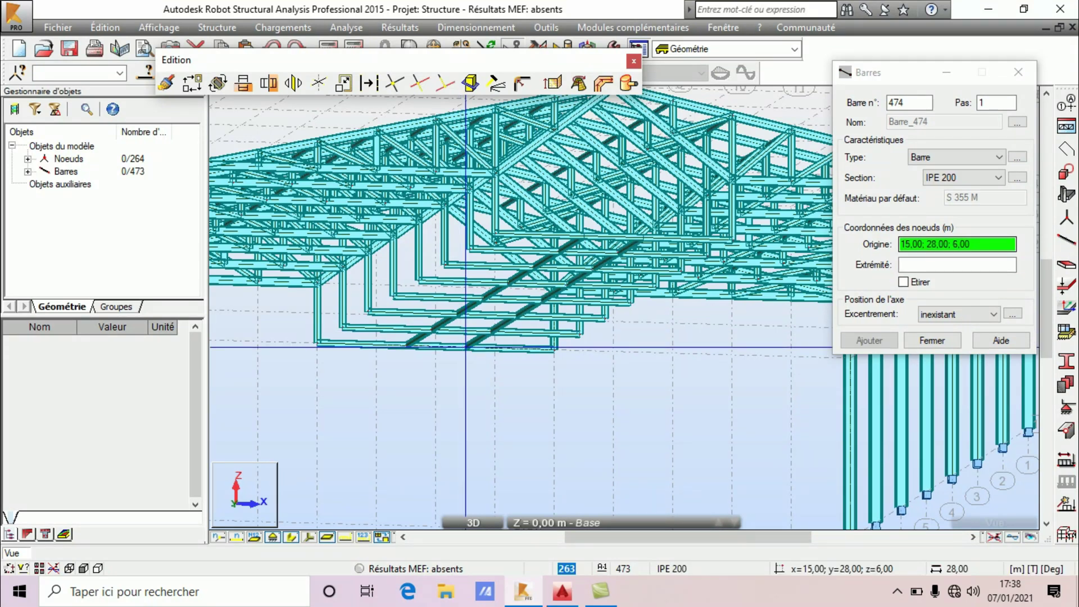
left_click(931, 340)
Step: Orbit to a front view and examine up close the two bars laid across the suspended frames
scroll(557, 298, "down", 3)
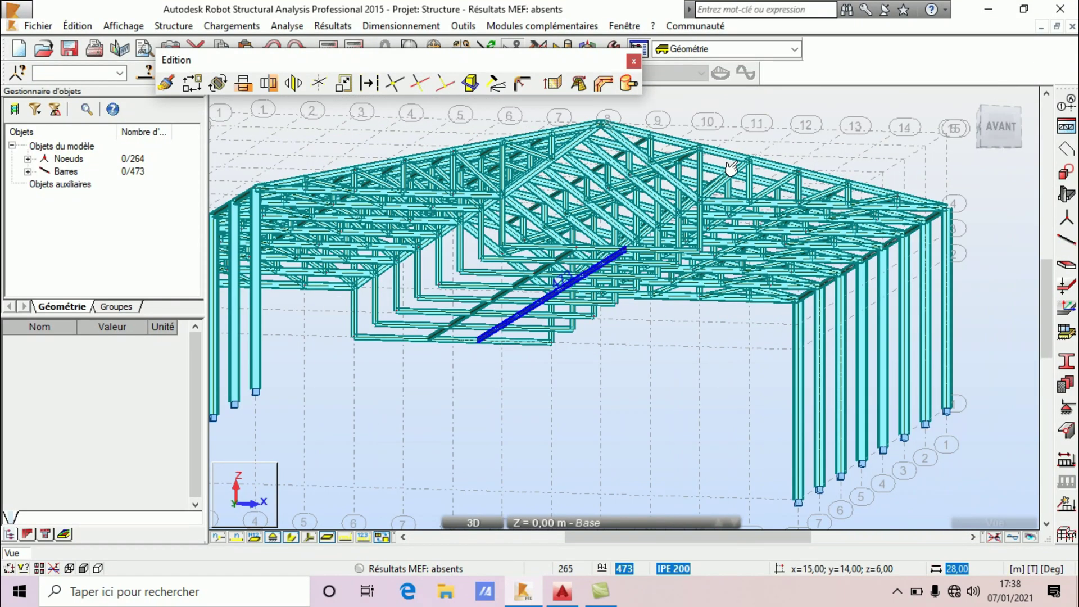
right_click(692, 117)
left_click(763, 192)
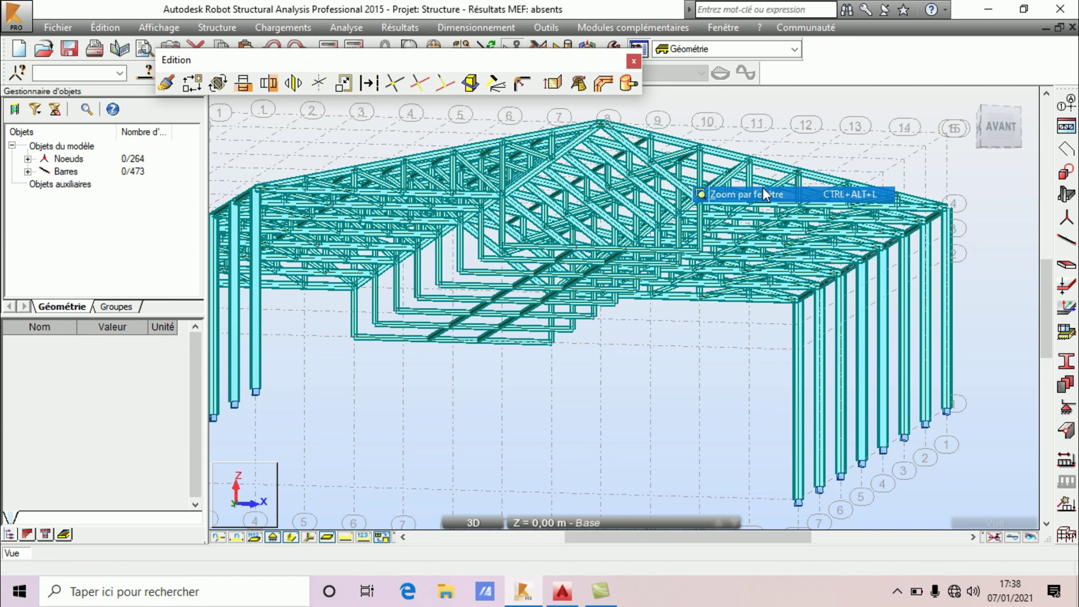
right_click(804, 144)
left_click(798, 208)
left_click_drag(762, 225, 744, 261)
scroll(484, 341, "up", 1)
left_click_drag(706, 307, 527, 387)
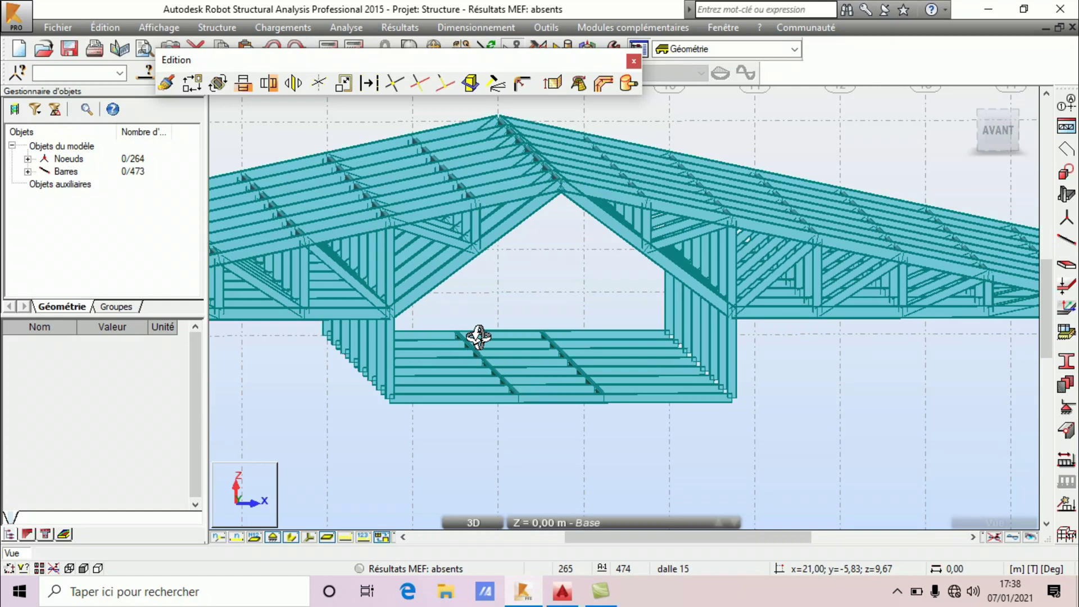
scroll(520, 360, "up", 3)
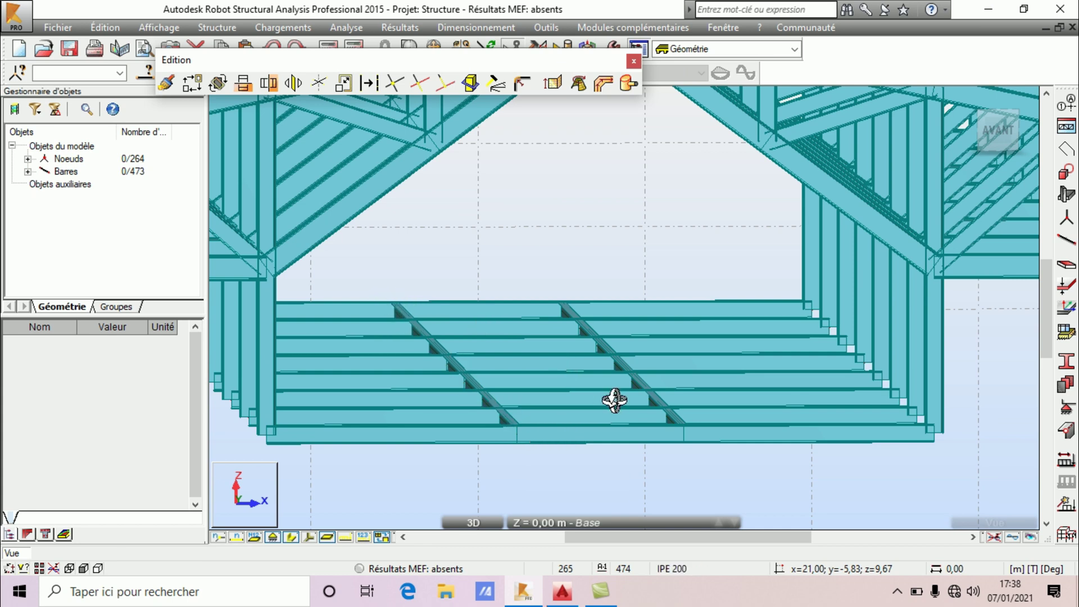
Step: Rotate to a raised front view and examine how the two longitudinal bars sit within the whole hall
scroll(657, 275, "down", 8)
mouse_move(623, 352)
left_mouse_down()
mouse_move(582, 381)
mouse_move(606, 341)
left_mouse_up()
left_click_drag(628, 290, 705, 274)
scroll(650, 234, "up", 4)
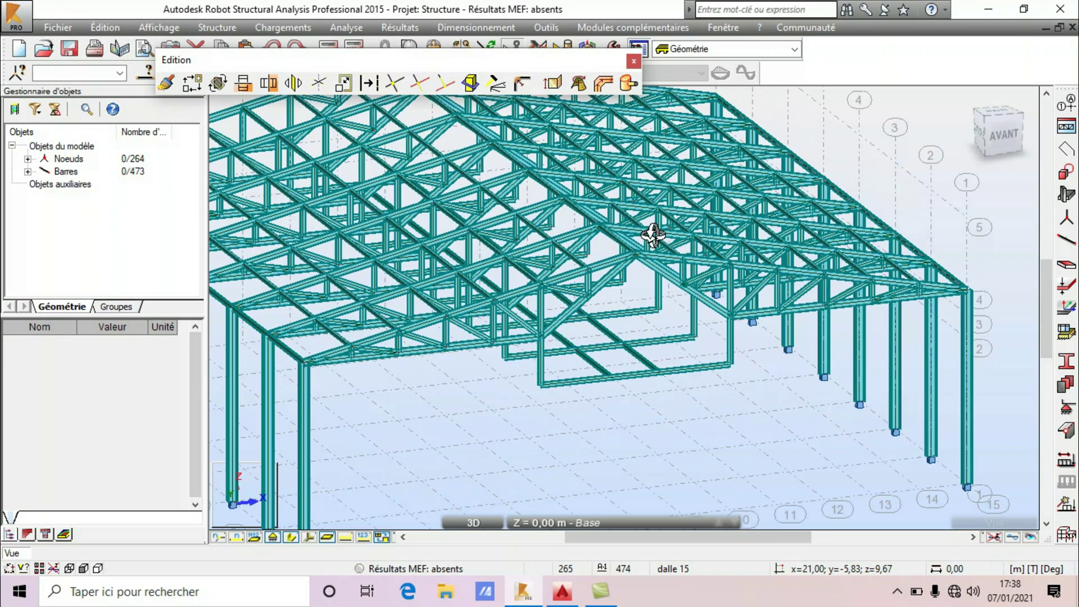
scroll(638, 277, "down", 6)
scroll(624, 315, "up", 2)
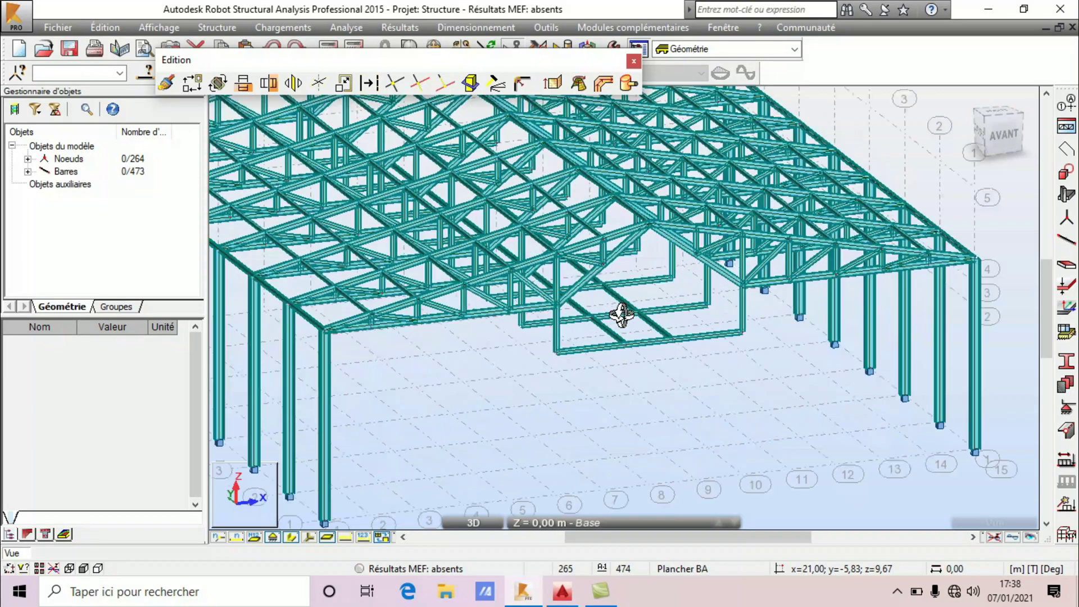
left_click_drag(590, 345, 556, 355)
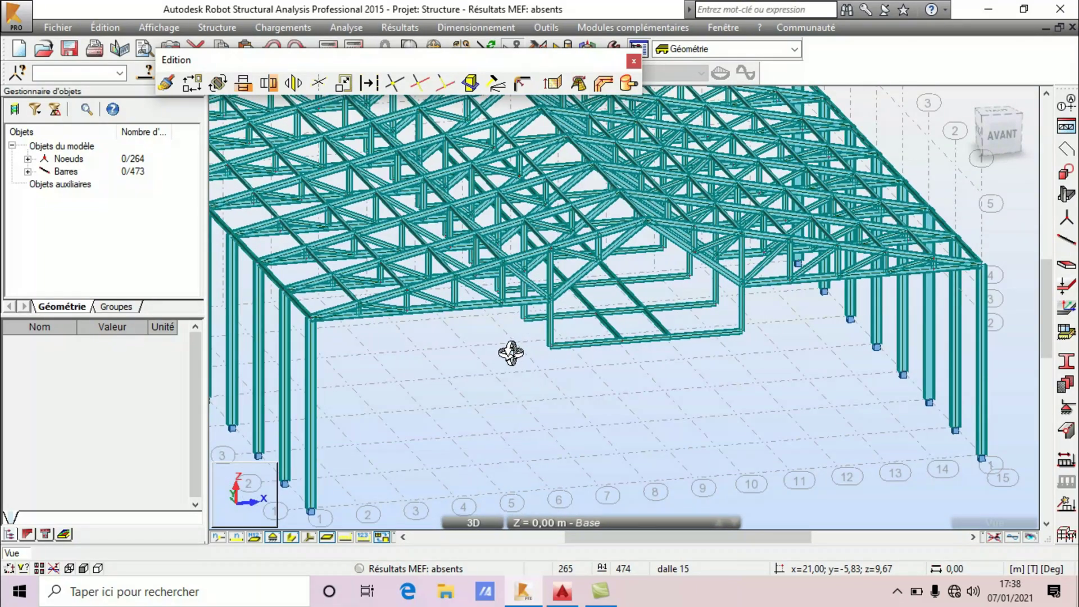
scroll(525, 345, "down", 8)
Step: Rotate the hall to a front-left view and examine the row of columns along the x=0 side
left_click_drag(610, 347, 420, 426)
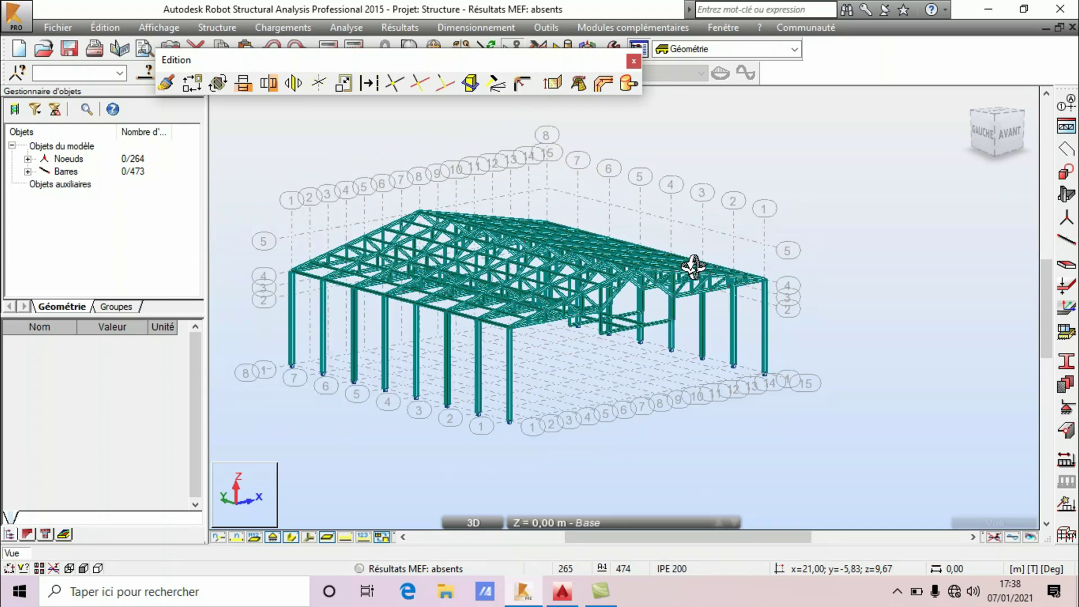
left_click_drag(693, 266, 472, 293)
scroll(655, 261, "up", 2)
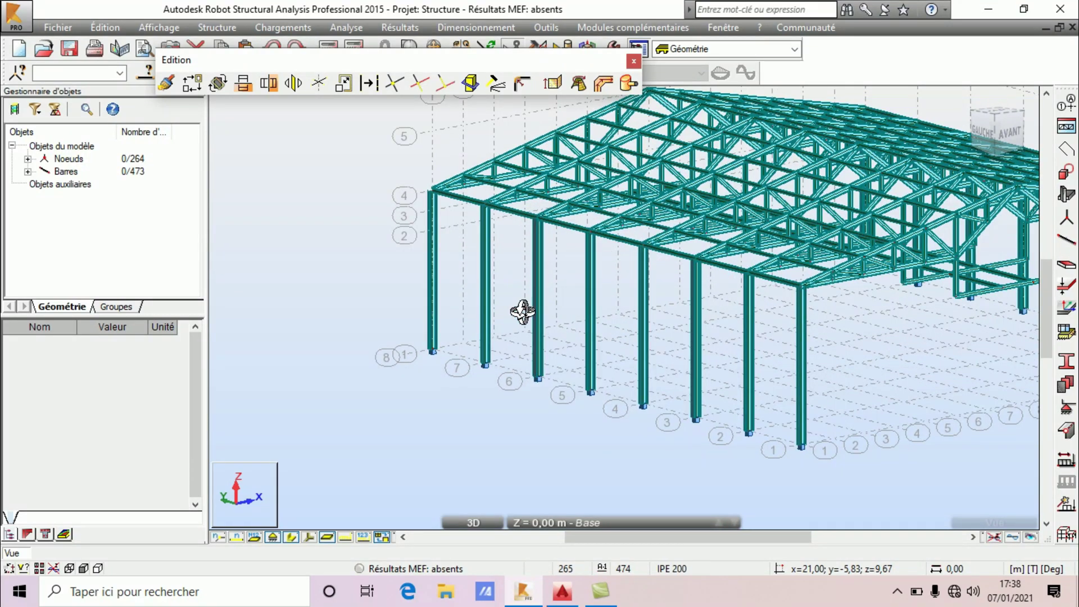
scroll(558, 301, "down", 2)
scroll(643, 294, "up", 2)
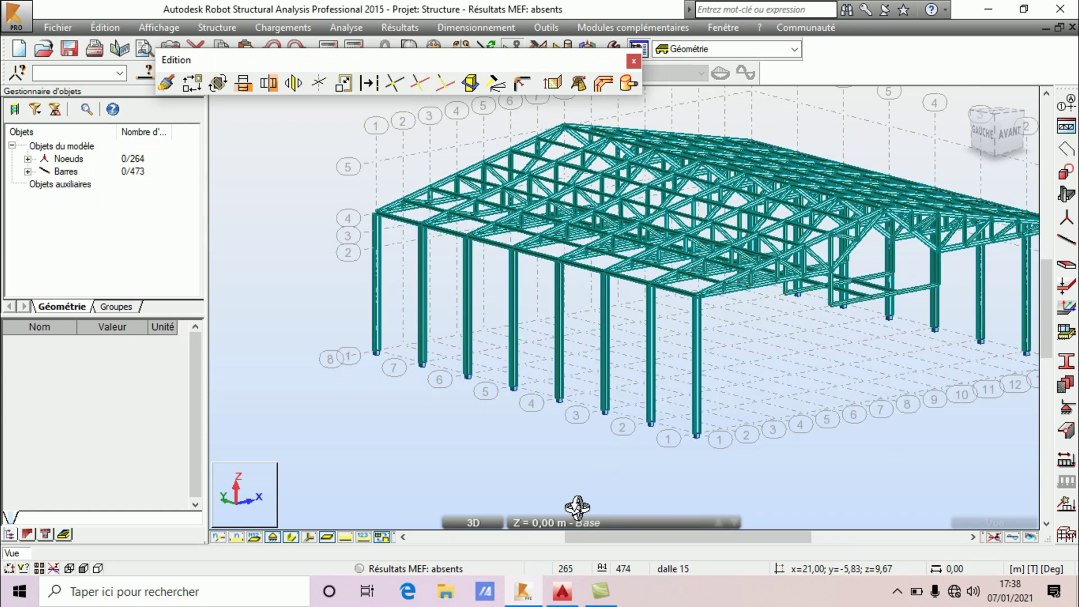
Step: Switch to the AutoCAD section drawing and look over the truss and column profile labels
left_click(563, 590)
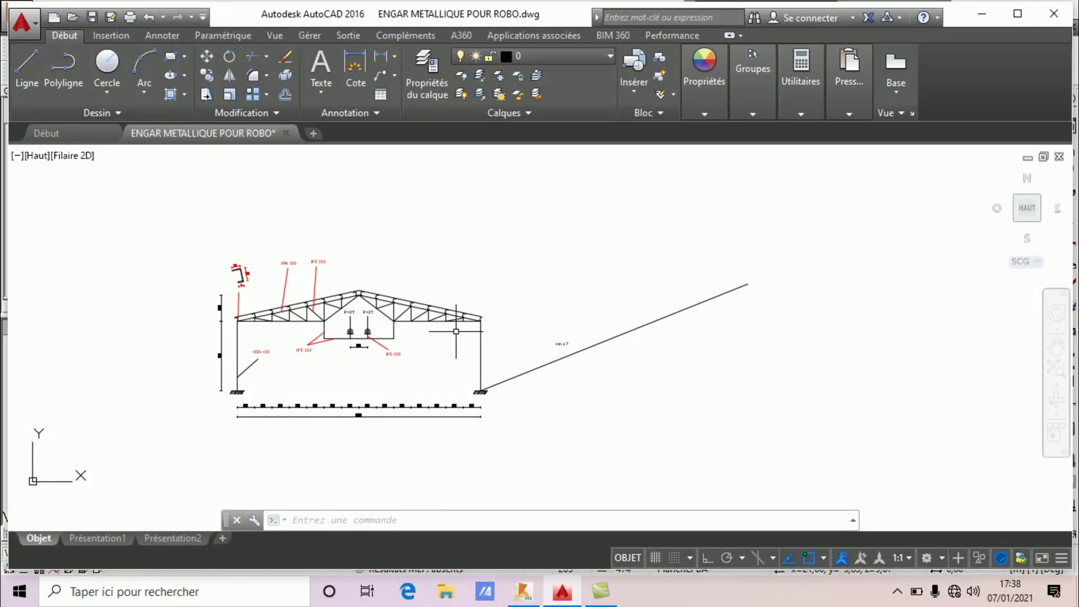
scroll(456, 331, "up", 4)
scroll(500, 297, "down", 7)
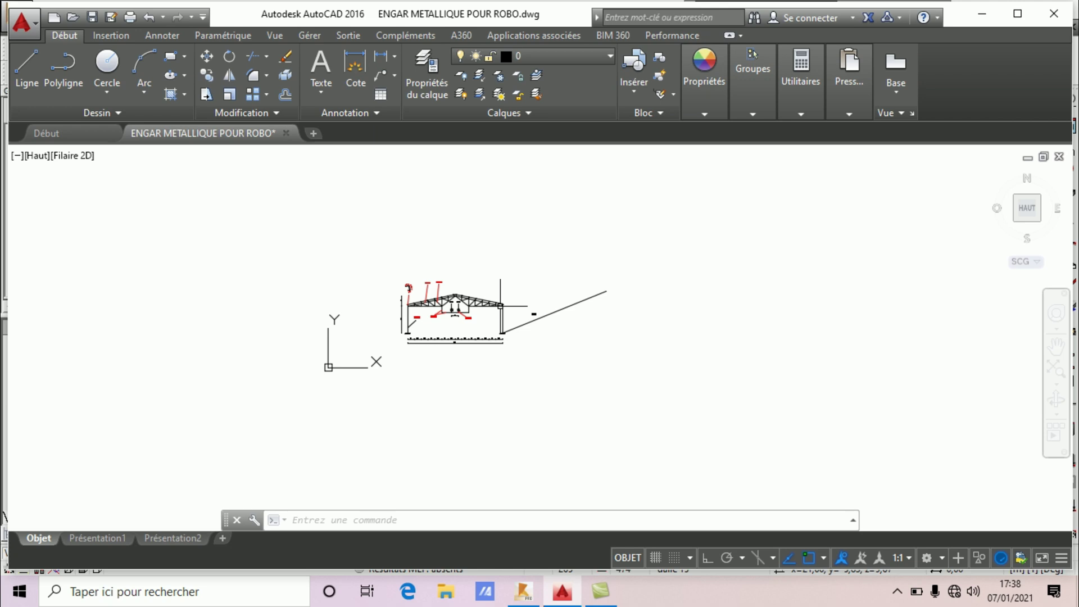
Step: Return to Robot Structural Analysis and start a new bar with the IPN 300 section
left_click(524, 590)
scroll(601, 337, "up", 2)
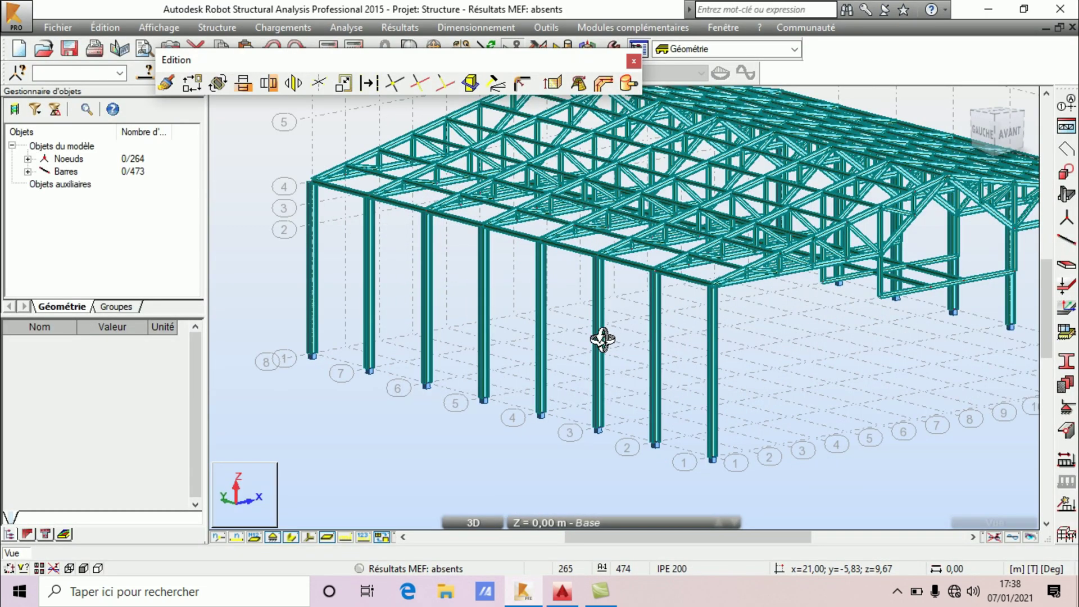
scroll(982, 236, "up", 2)
left_click(1066, 241)
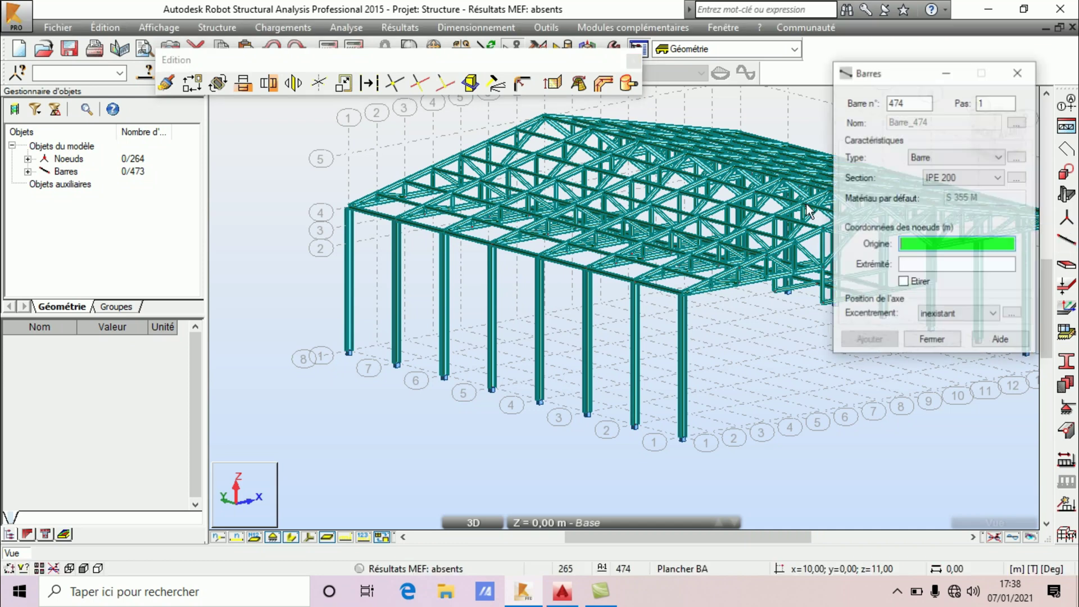
left_click(986, 178)
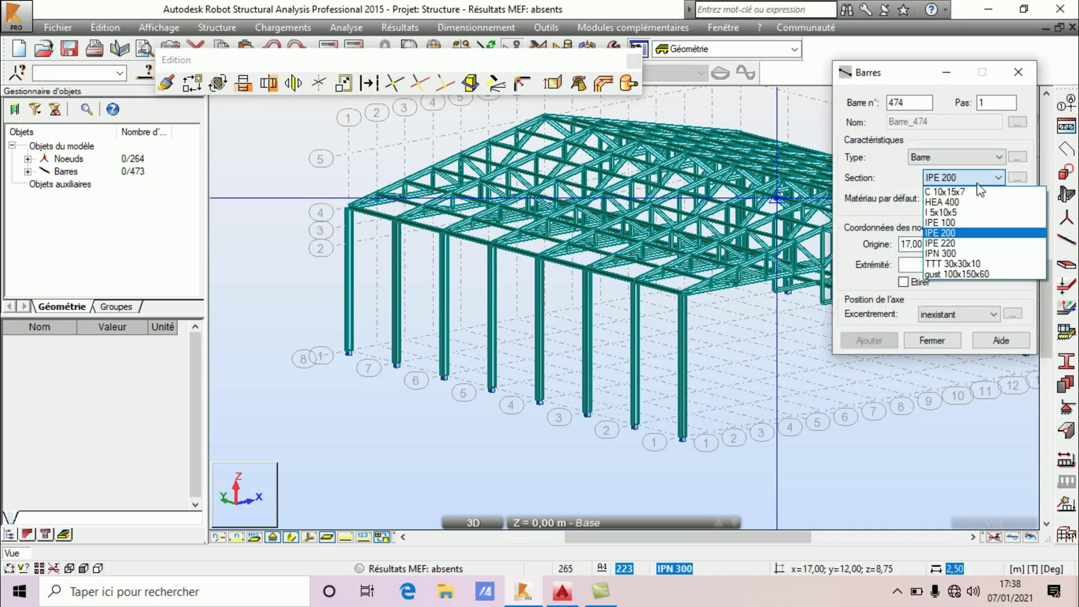
left_click(961, 253)
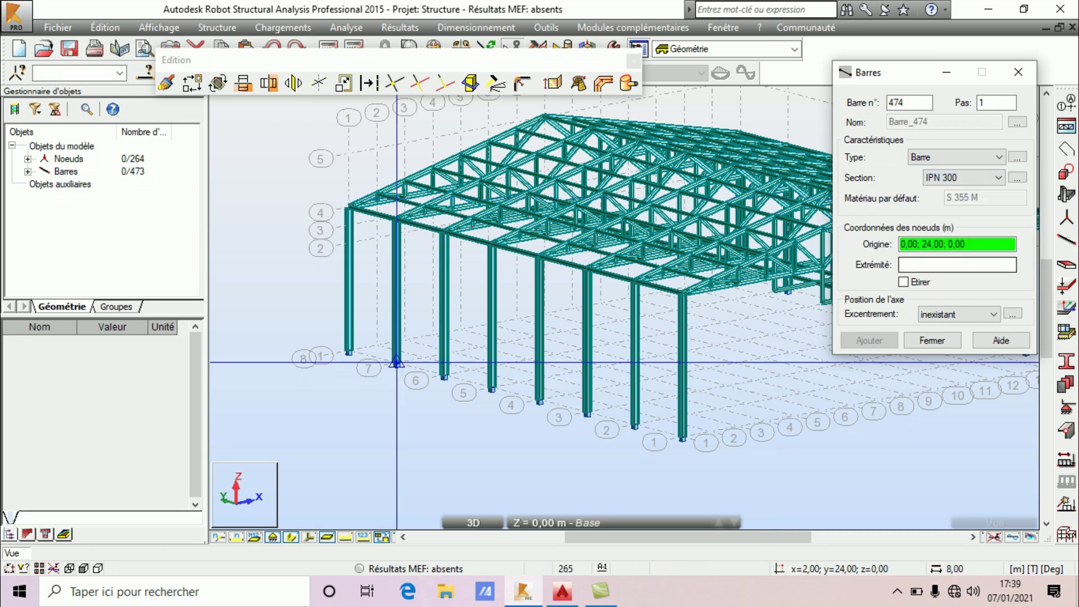
Step: Cross-brace the x=0 end bay with two IPN 300 diagonals, from 0; 28; 0 to 0; 24; 8 and from 0; 28; 8 to 0; 24; 0
scroll(347, 358, "up", 3)
left_click(303, 371)
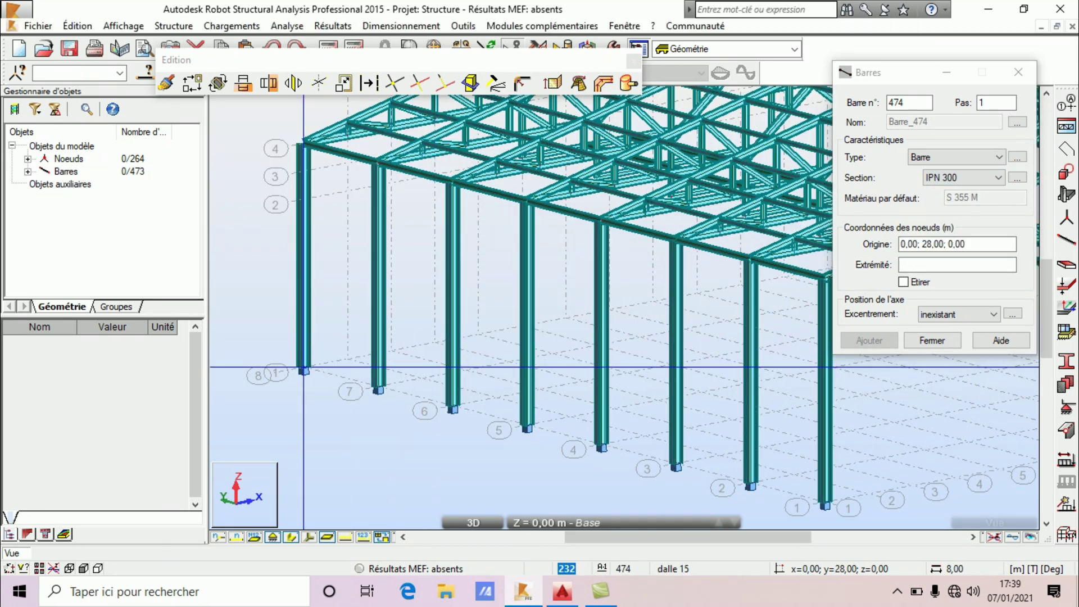
left_click(377, 163)
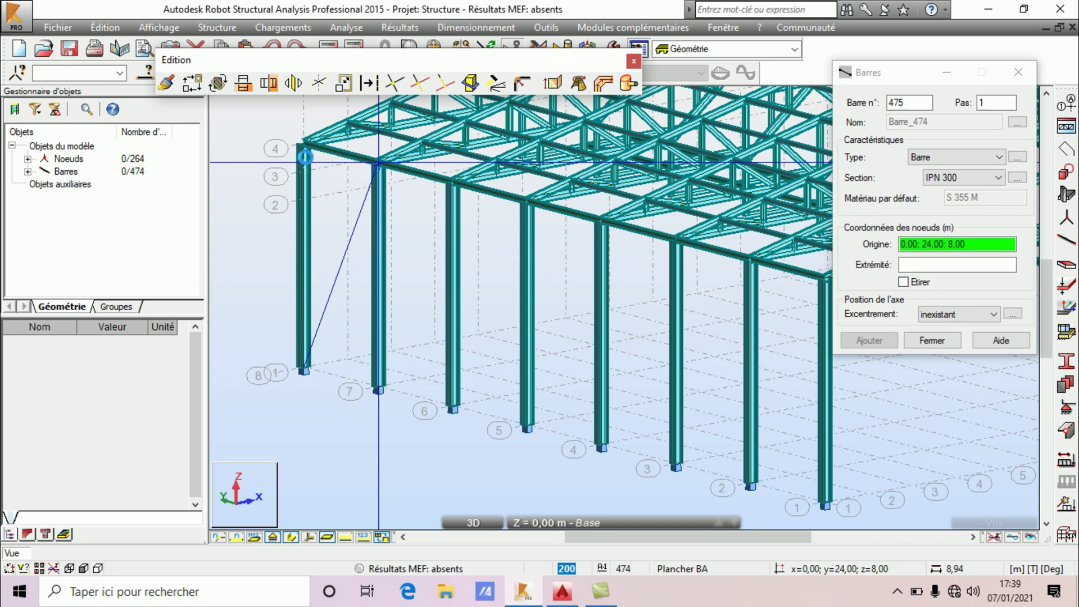
left_click(305, 145)
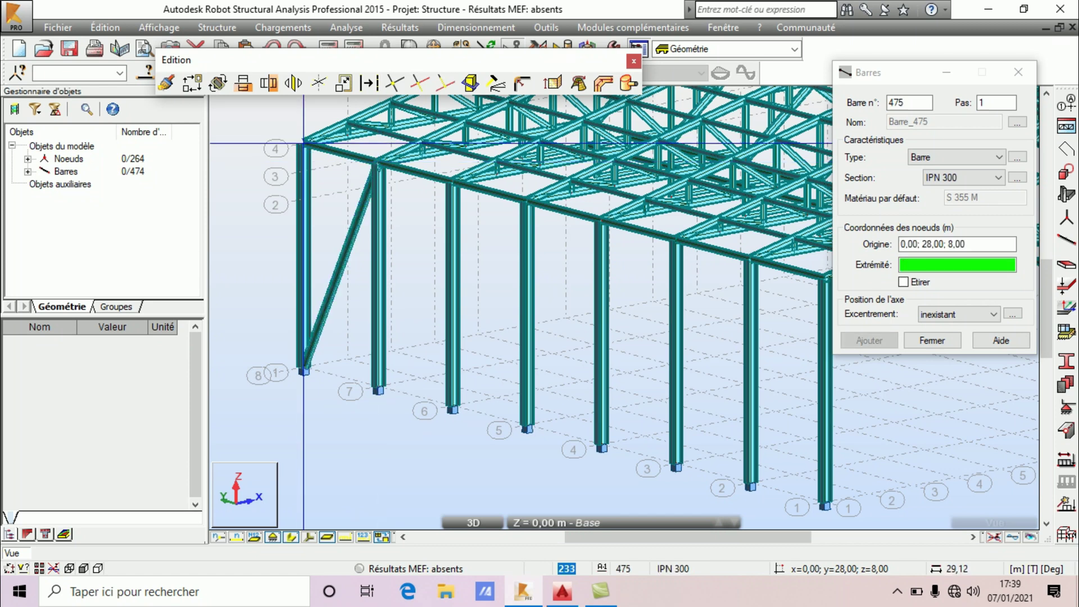
left_click(378, 388)
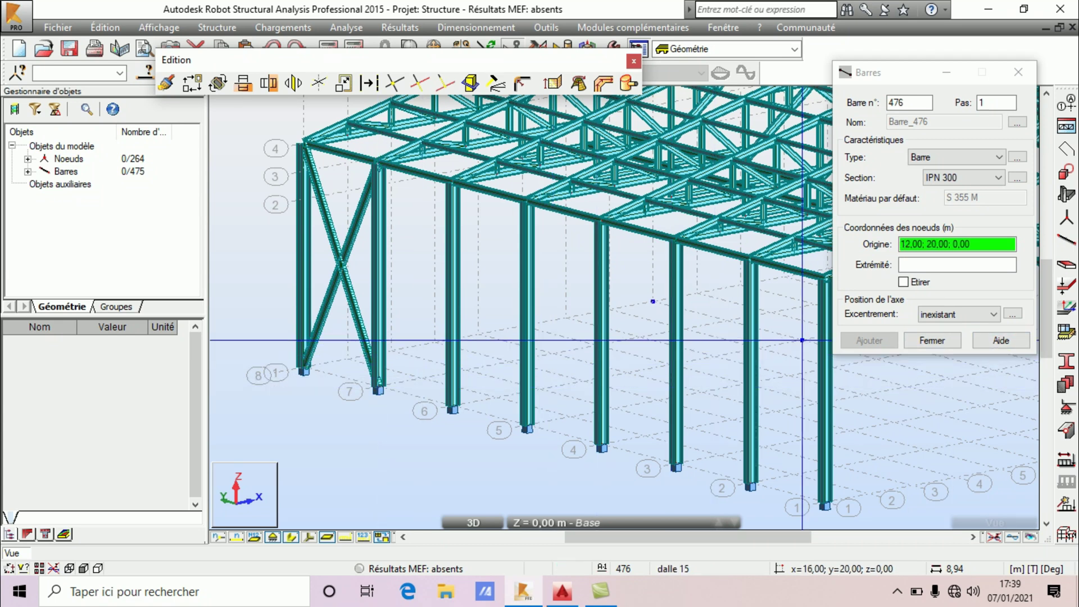
left_click(931, 340)
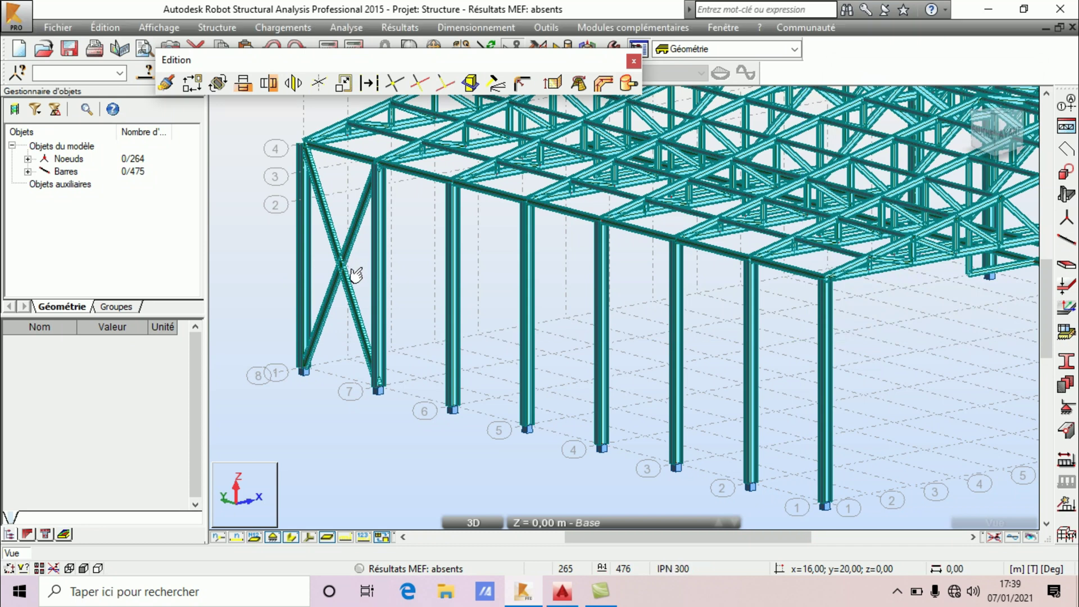
Step: Copy the two x=0 end-bay diagonals bay by bay by 0; -4; 0 until the whole column row is cross-braced to y=0
left_click_drag(346, 264, 326, 240)
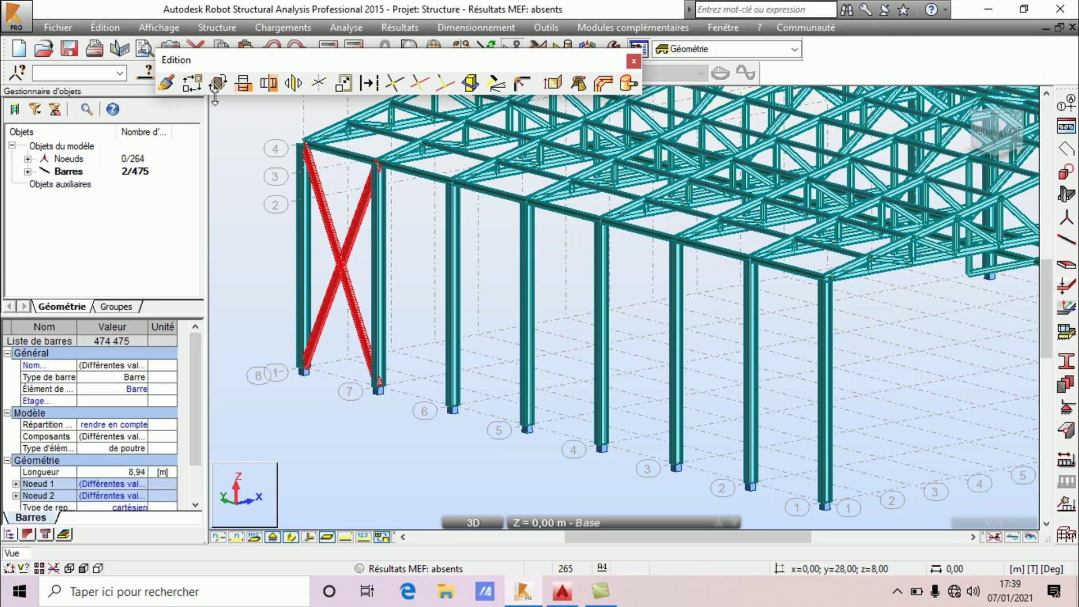
left_click(196, 89)
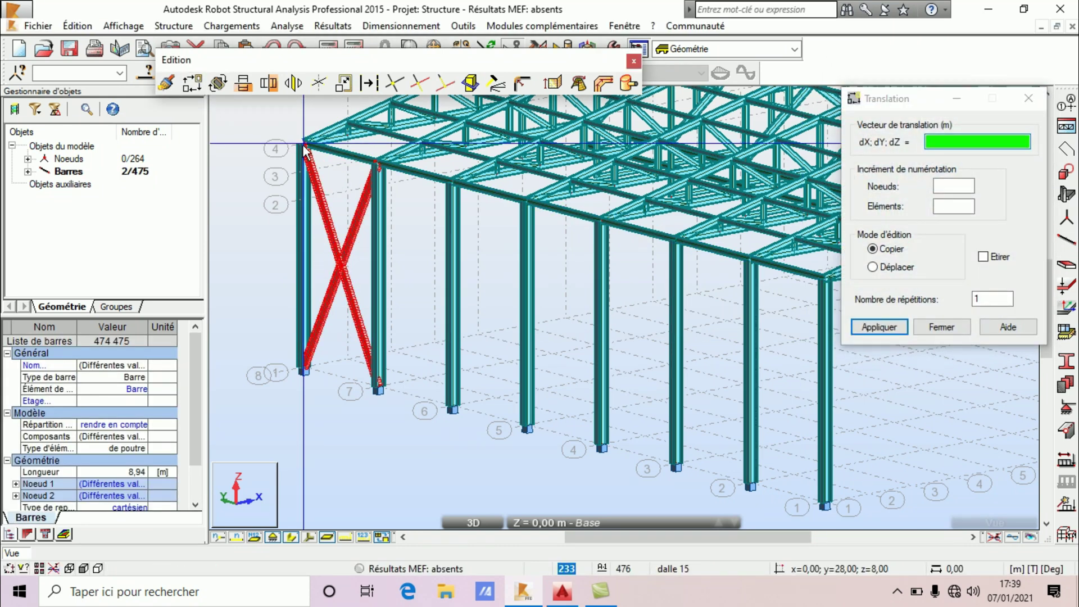
left_click(384, 168)
left_click(454, 183)
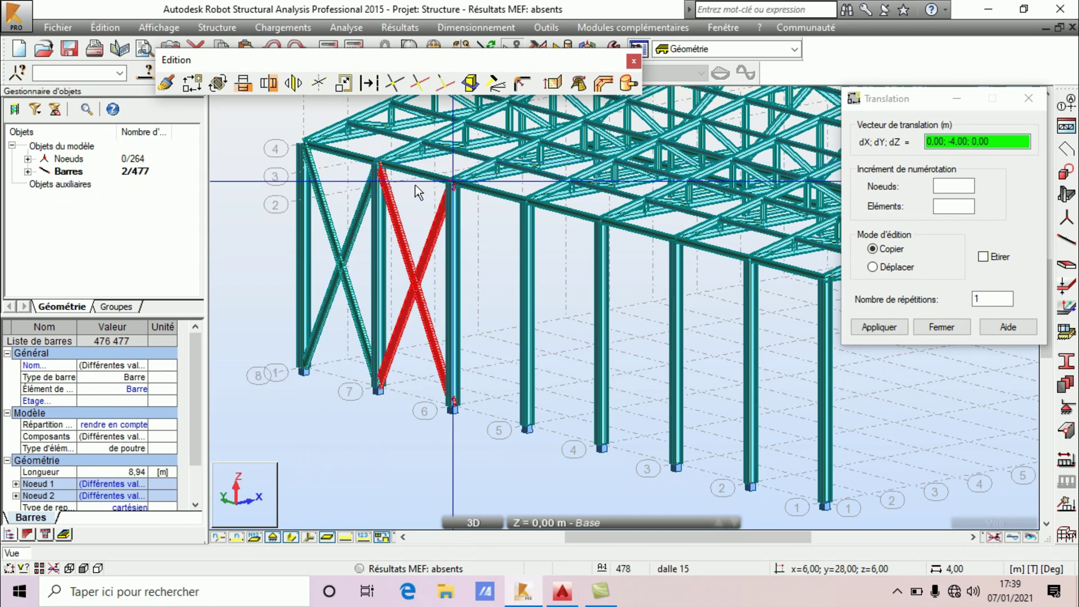
left_click(451, 184)
left_click(527, 206)
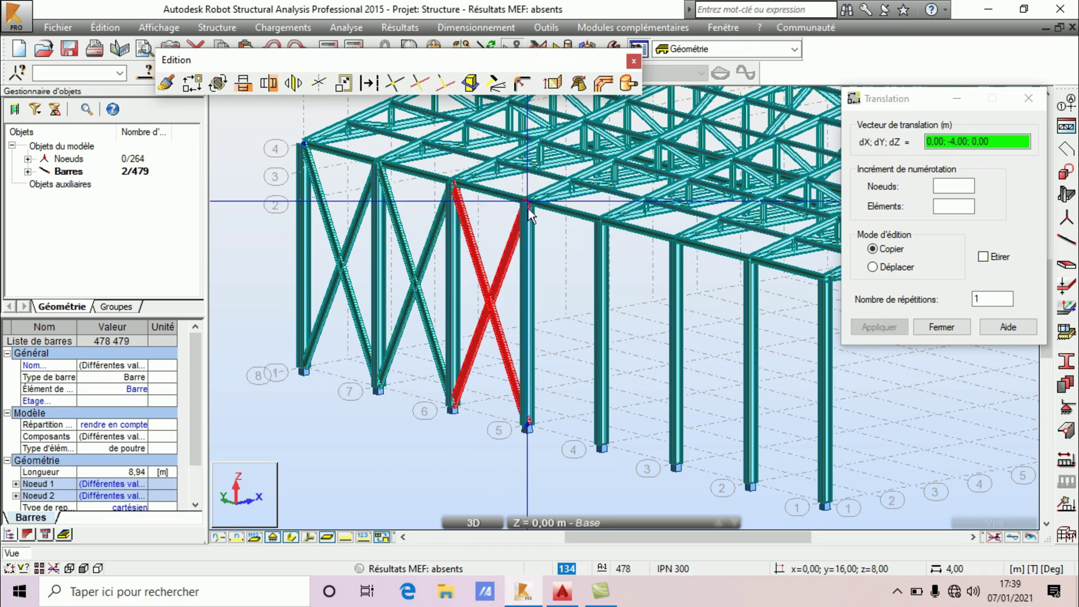
left_click(599, 218)
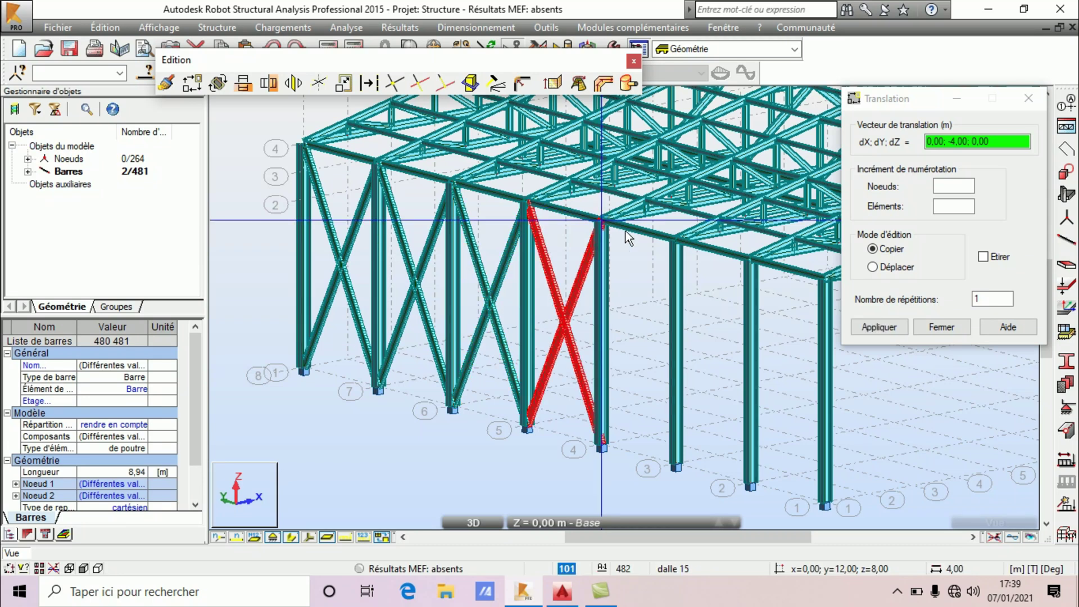
left_click(673, 241)
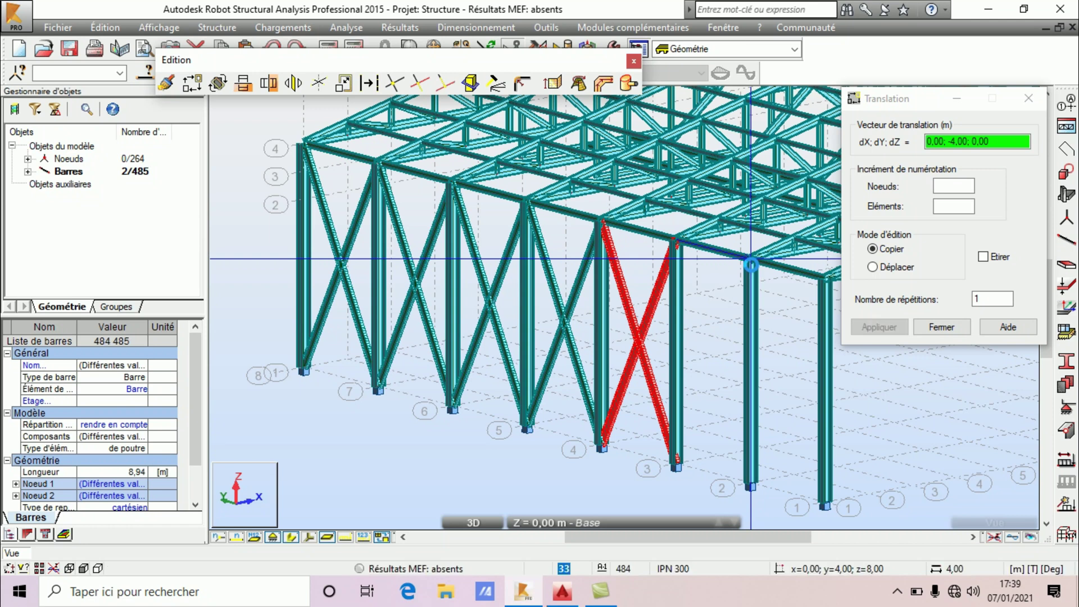
left_click(750, 264)
left_click(821, 281)
Step: Copy the brace pair of the last x=0 bay across the hall to the x=28 side with the vector 28; 0; 0
scroll(350, 282, "down", 2)
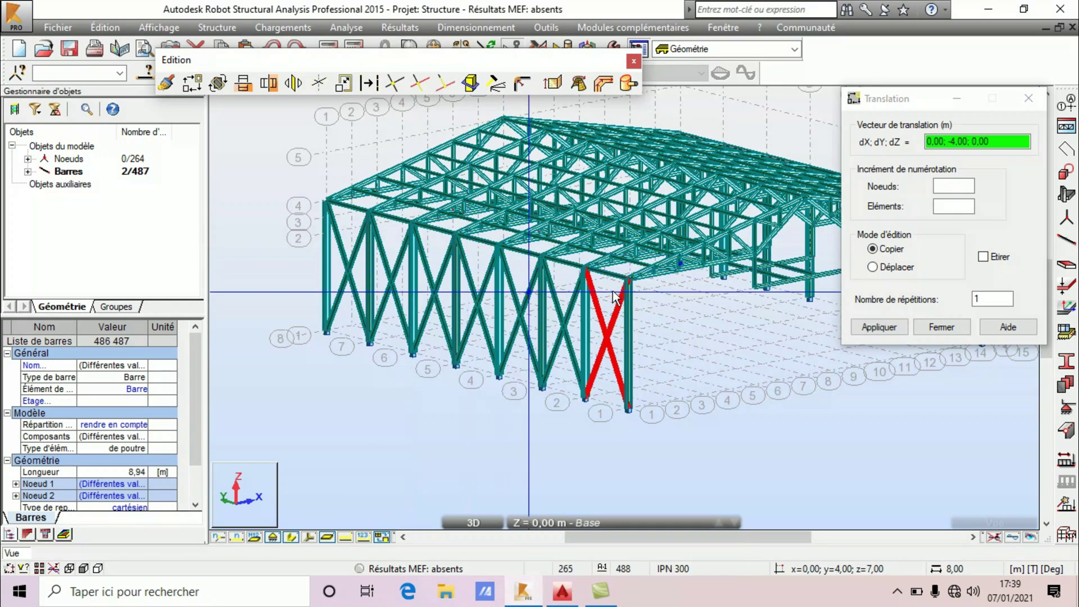
scroll(484, 282, "down", 2)
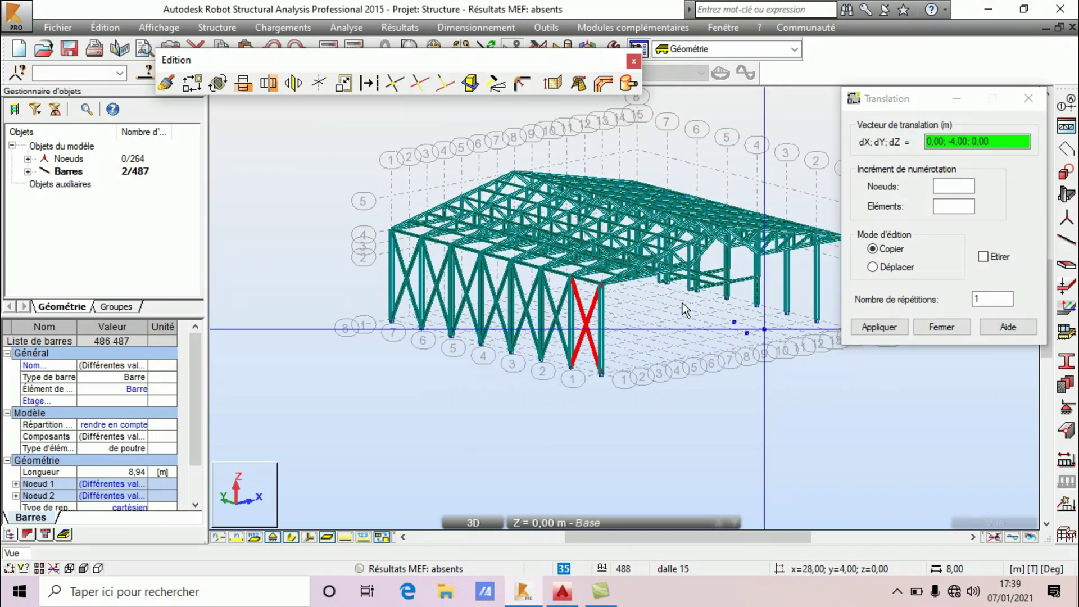
scroll(646, 306, "up", 4)
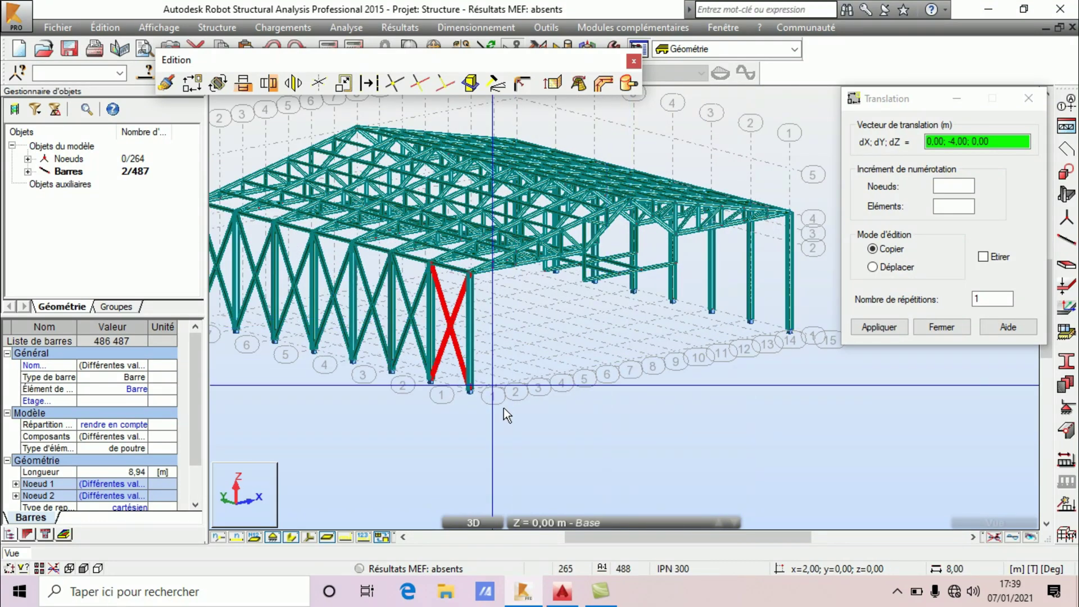
left_click(470, 387)
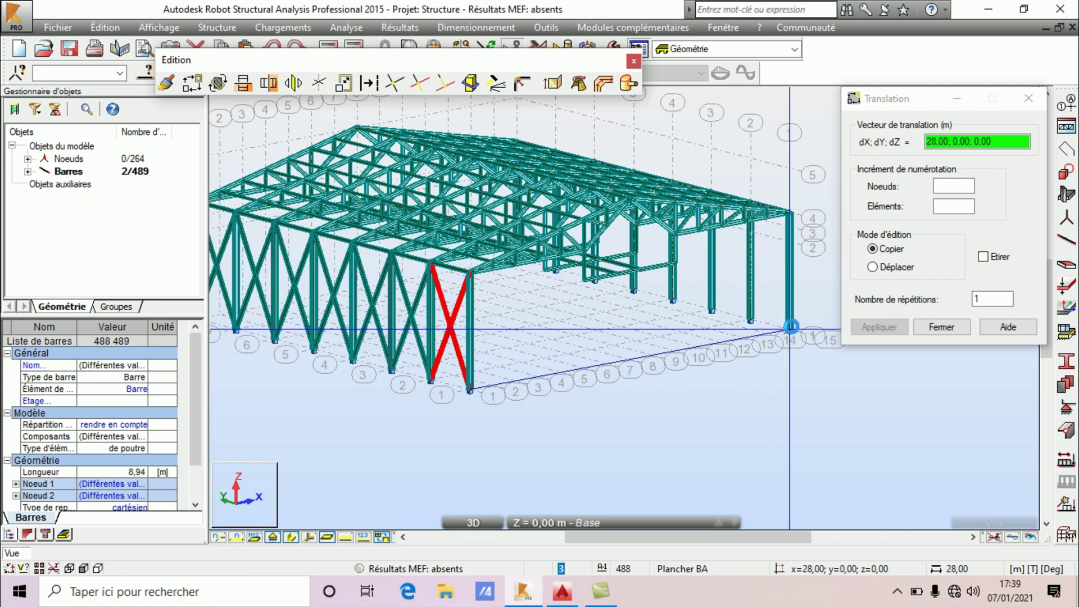
left_click(791, 325)
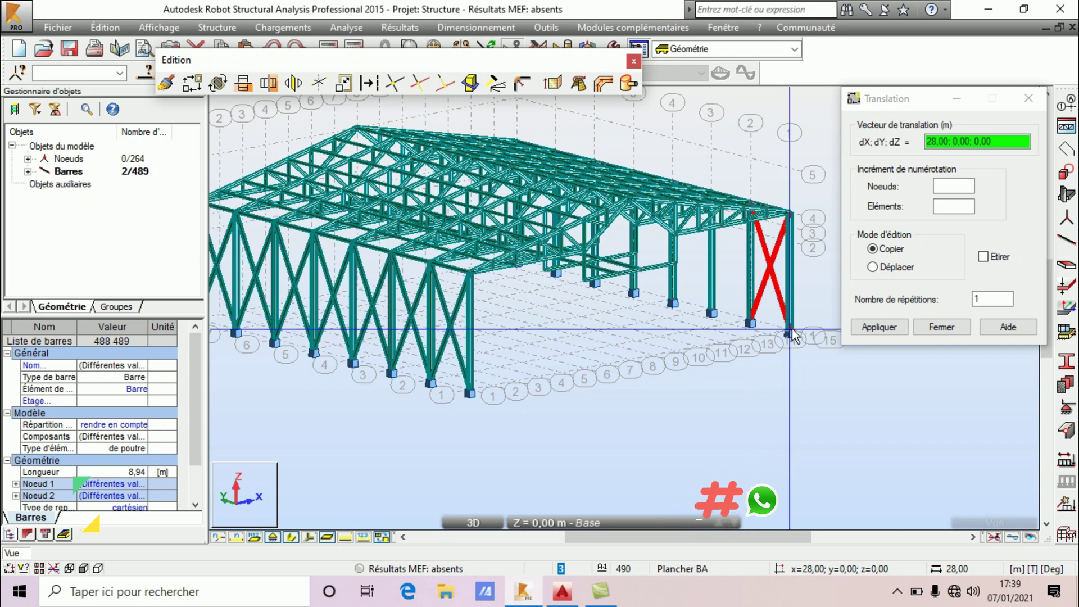
Step: Copy the x=28 brace pair by 0; 4; 0 into each successive bay up to y=20
left_click(747, 320)
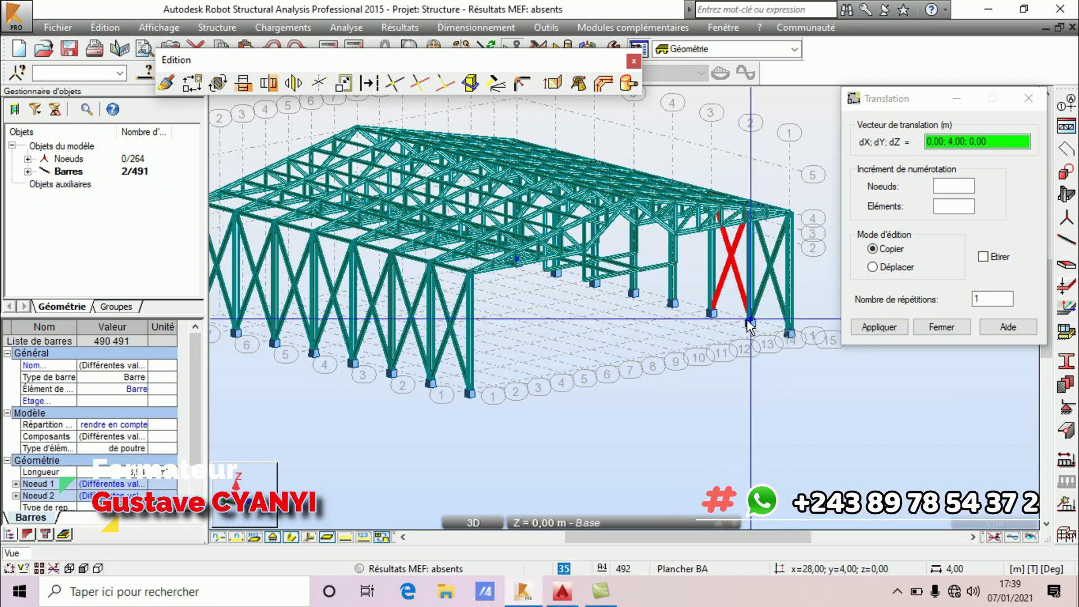
left_click(706, 307)
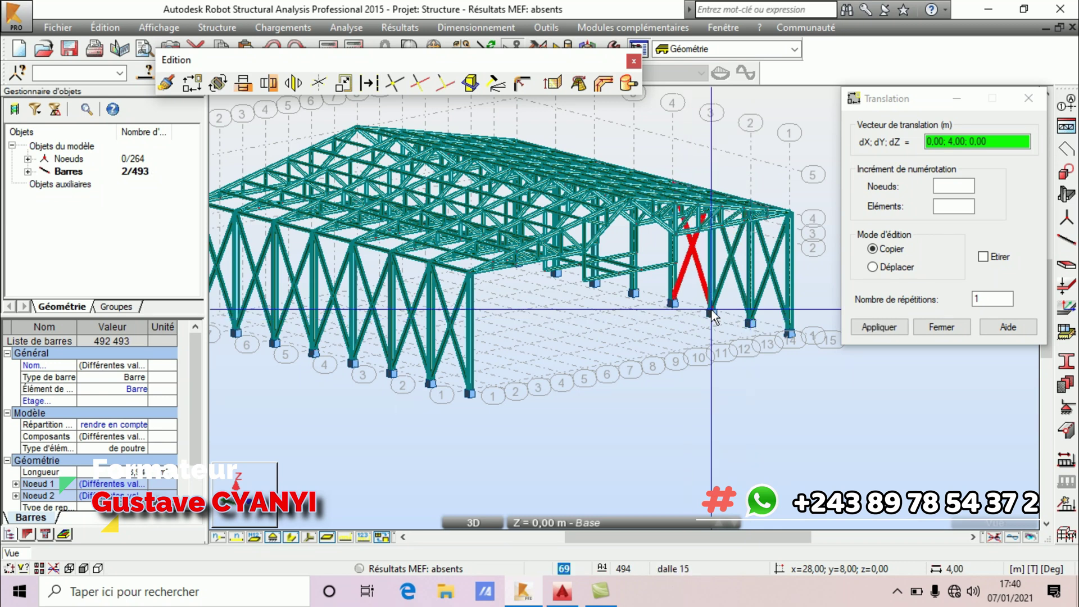
left_click(673, 302)
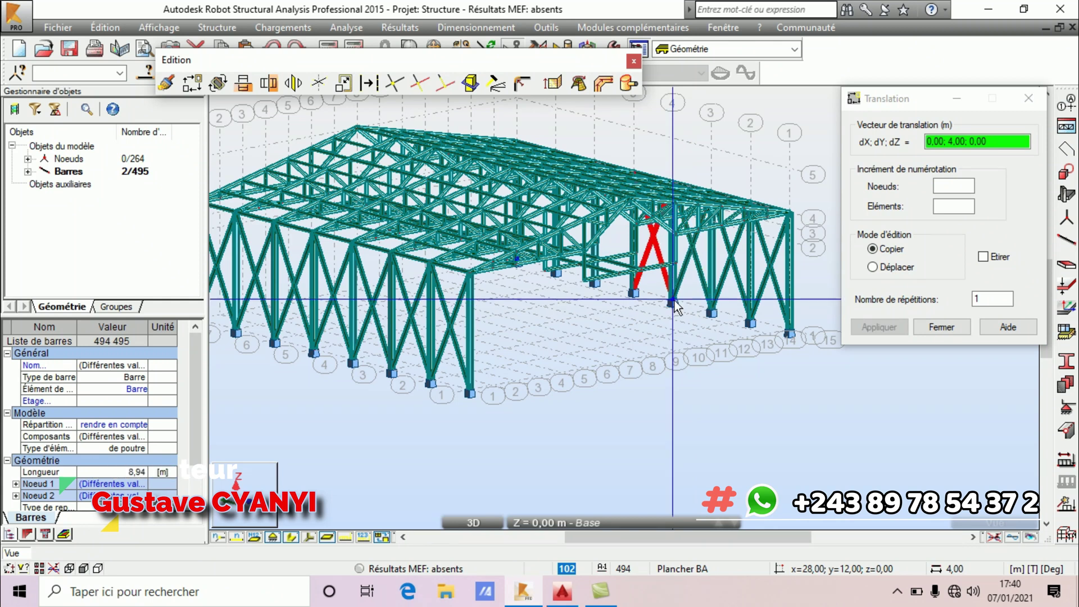
left_click(636, 291)
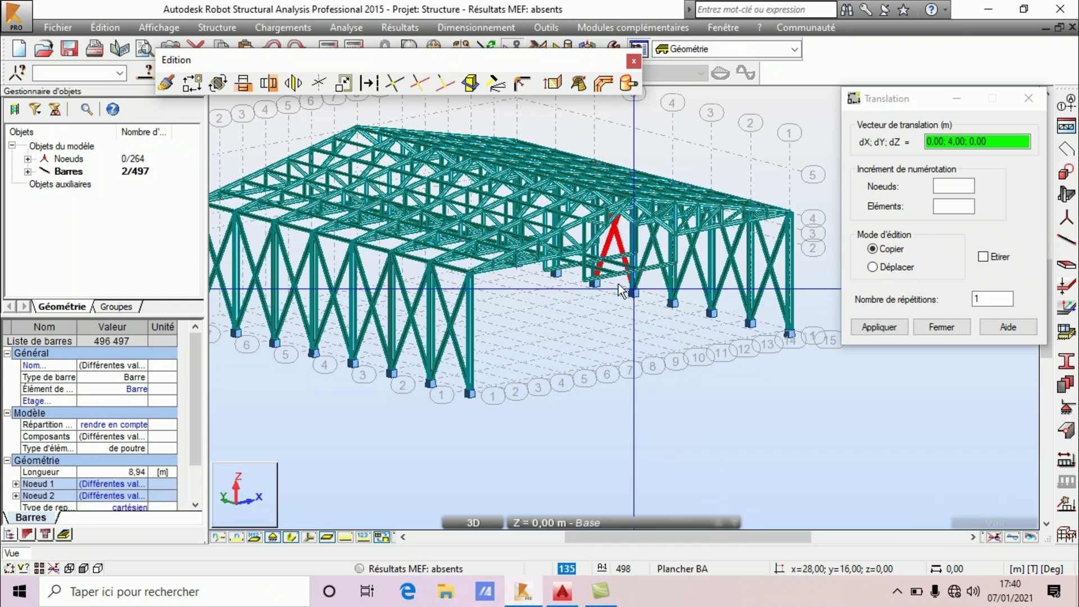
Step: Rotate the hall to face the x=28 side and copy the brace pair by 0; 4; 0 into the last two bays up to y=28
scroll(602, 280, "up", 3)
scroll(499, 302, "down", 4)
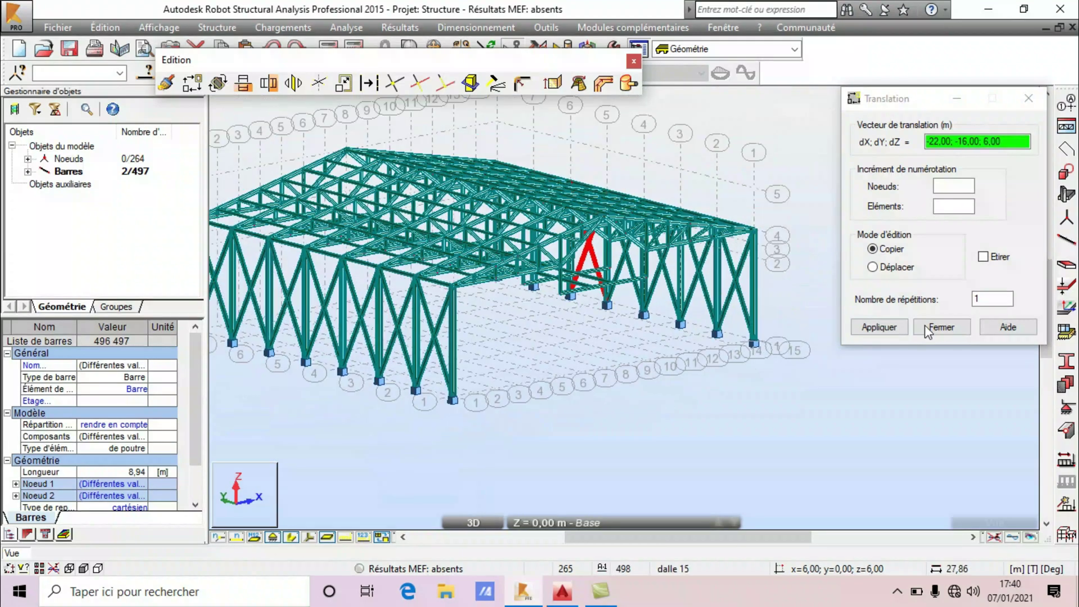
right_click(802, 248)
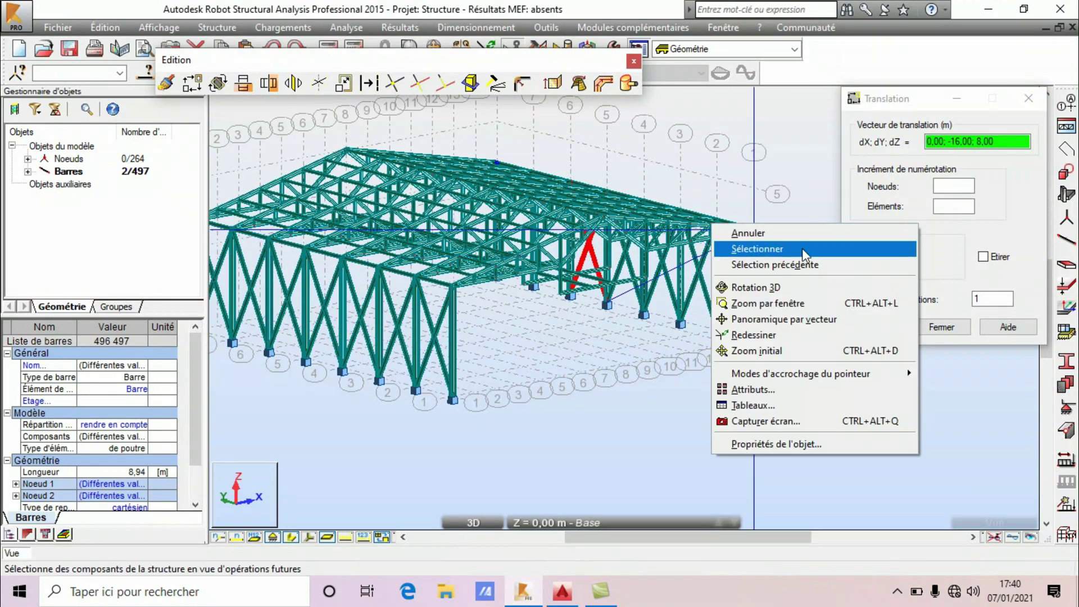
left_click(776, 287)
left_click_drag(568, 340, 419, 344)
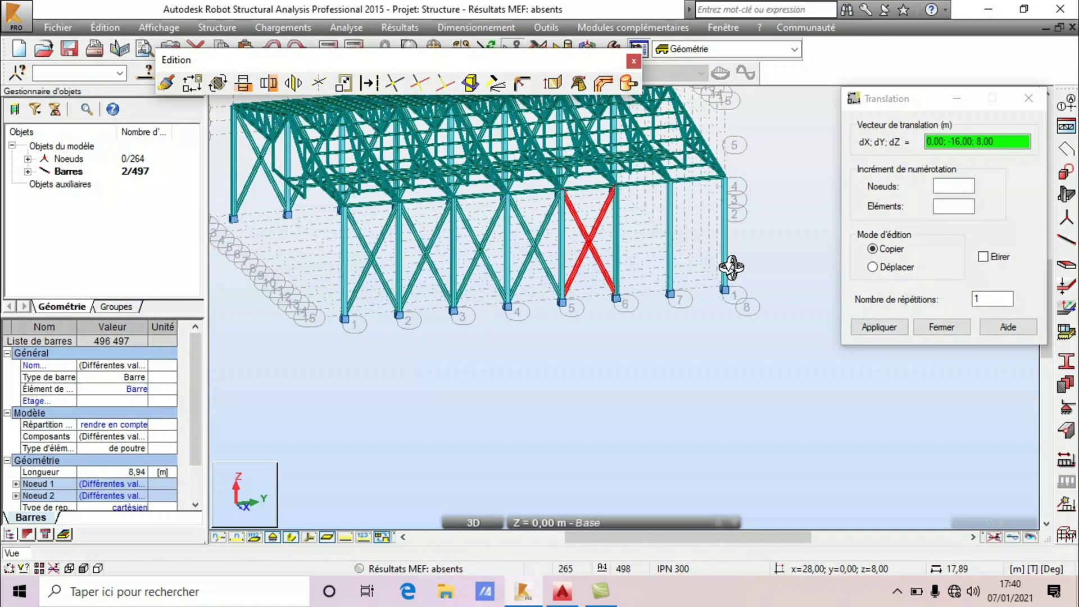
right_click(730, 268)
left_click(719, 276)
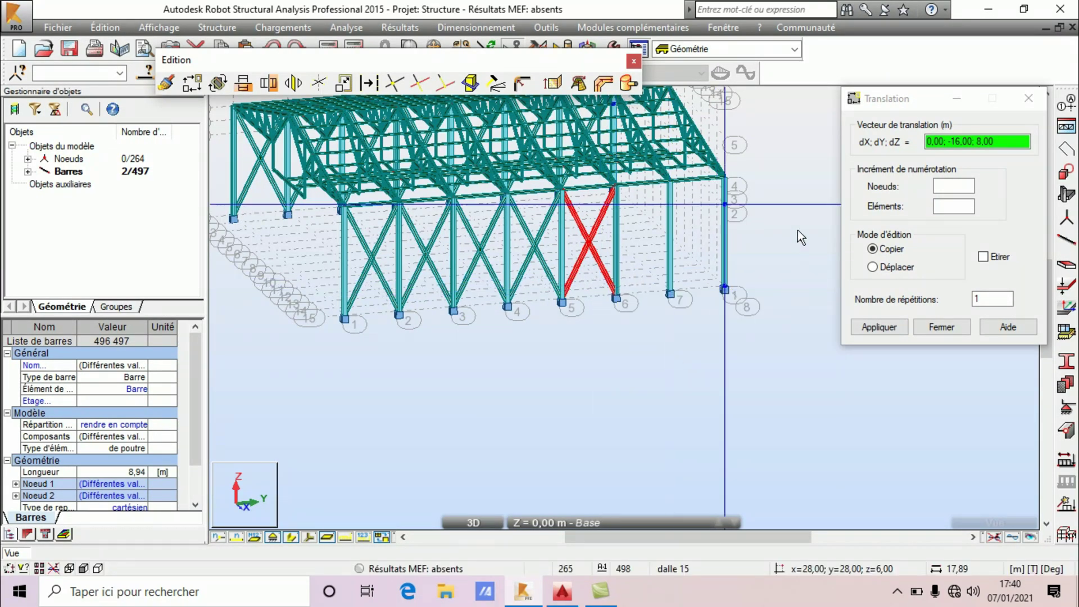
left_click(619, 297)
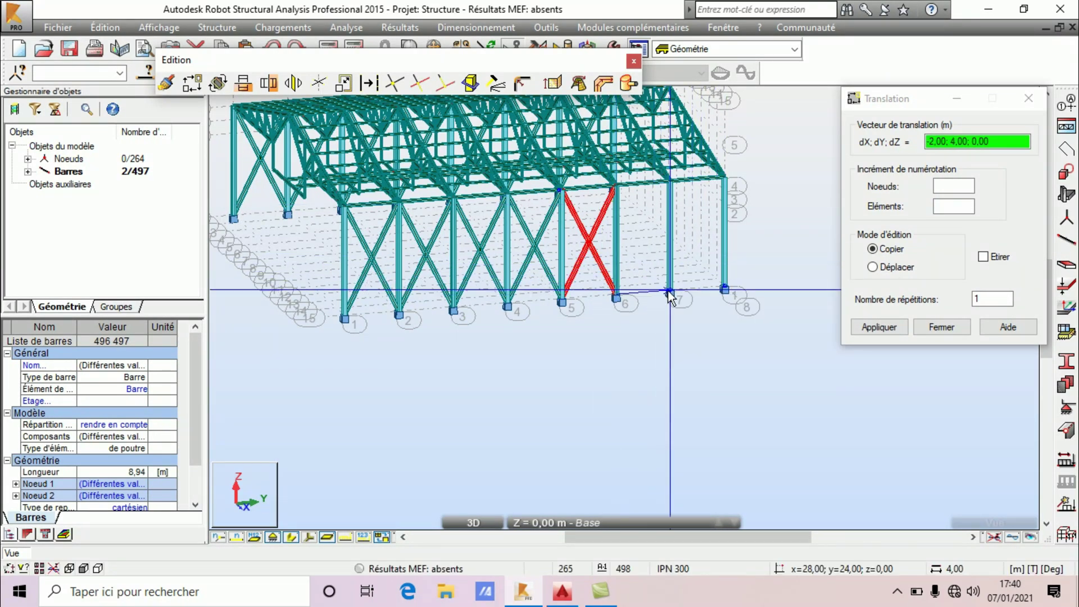
left_click(669, 291)
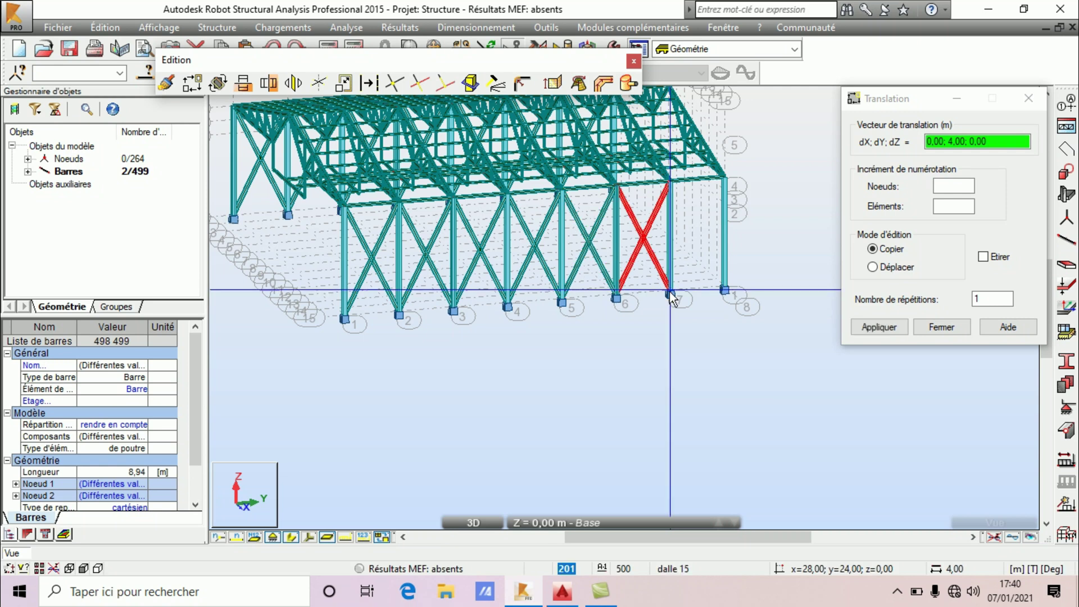
left_click(723, 292)
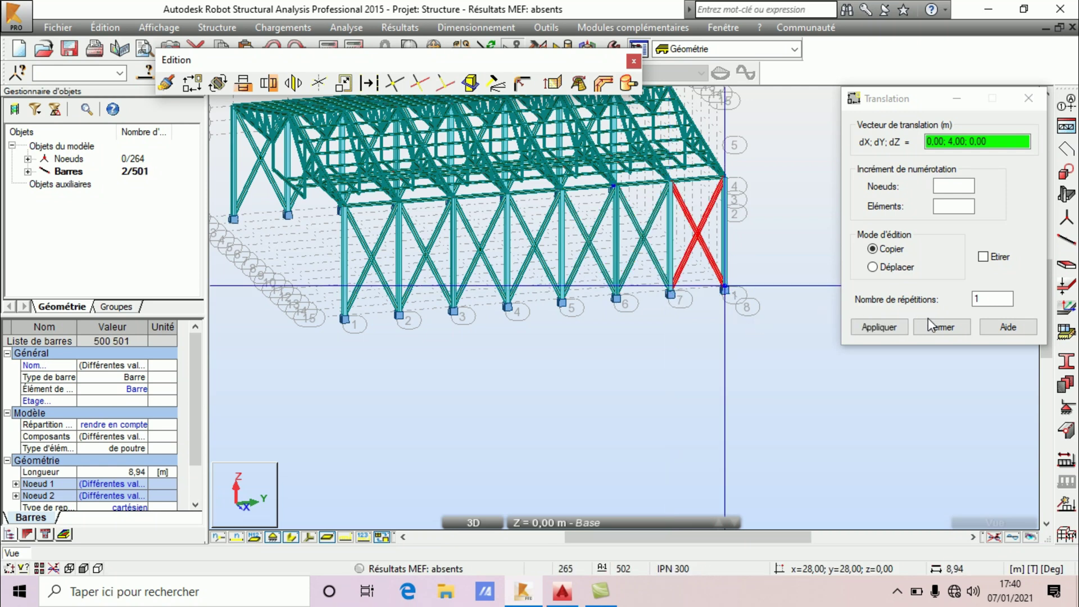
left_click(941, 327)
Step: Clear the bar selection and examine the cross-bracing along the x=28 column row
scroll(650, 349, "down", 5)
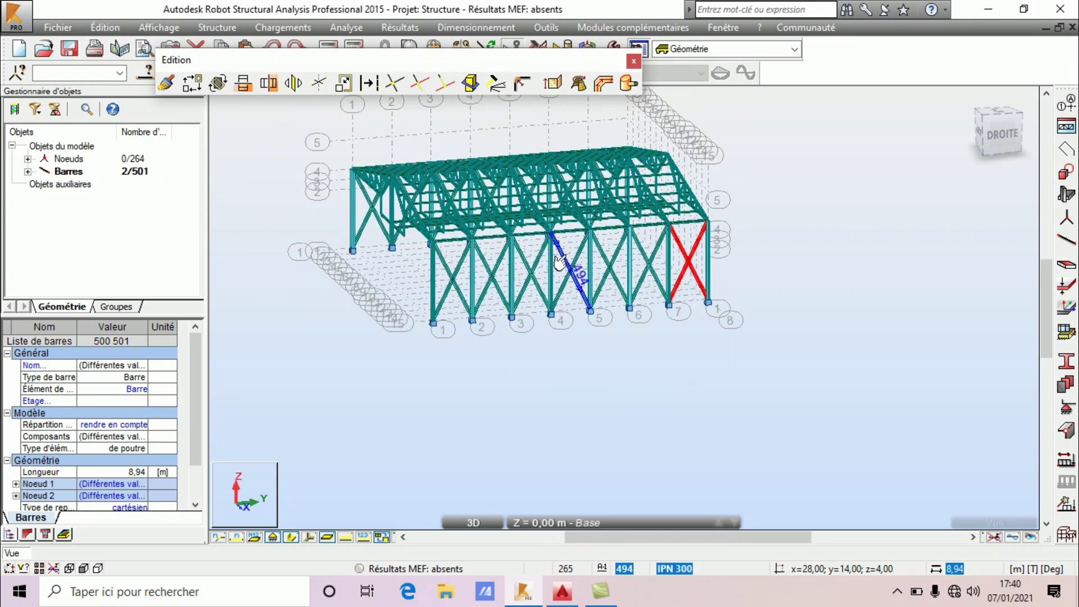
scroll(541, 242, "up", 2)
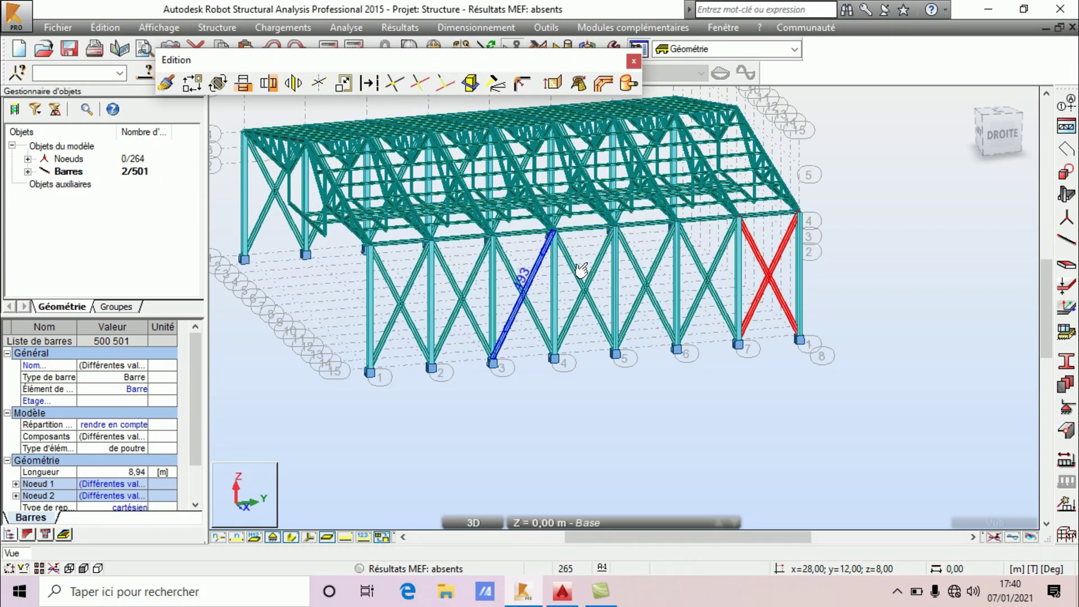
scroll(756, 288, "down", 1)
left_click(900, 285)
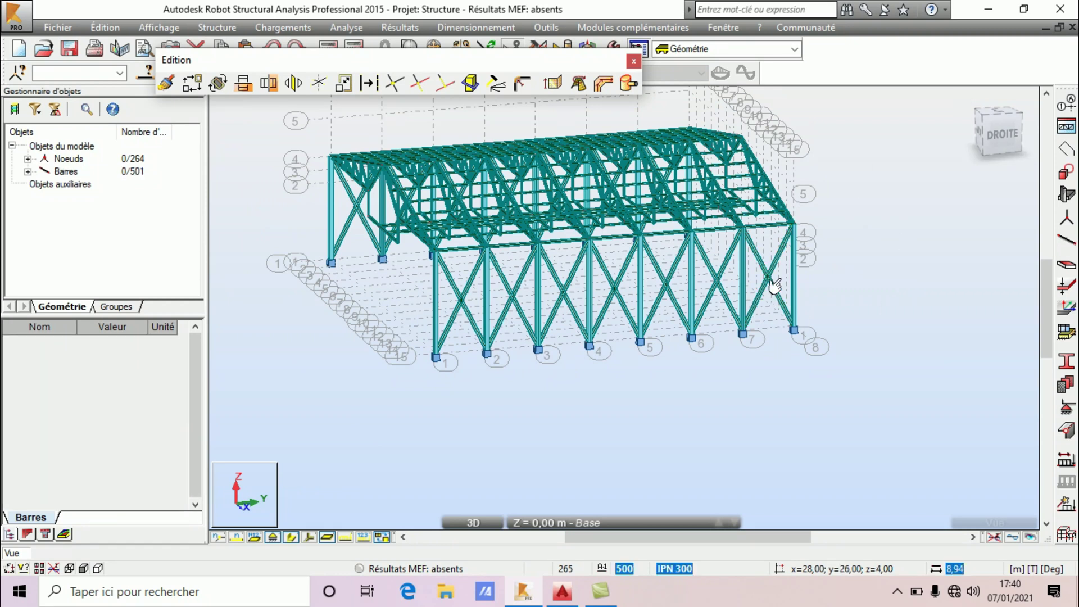
scroll(537, 275, "up", 3)
scroll(717, 309, "down", 1)
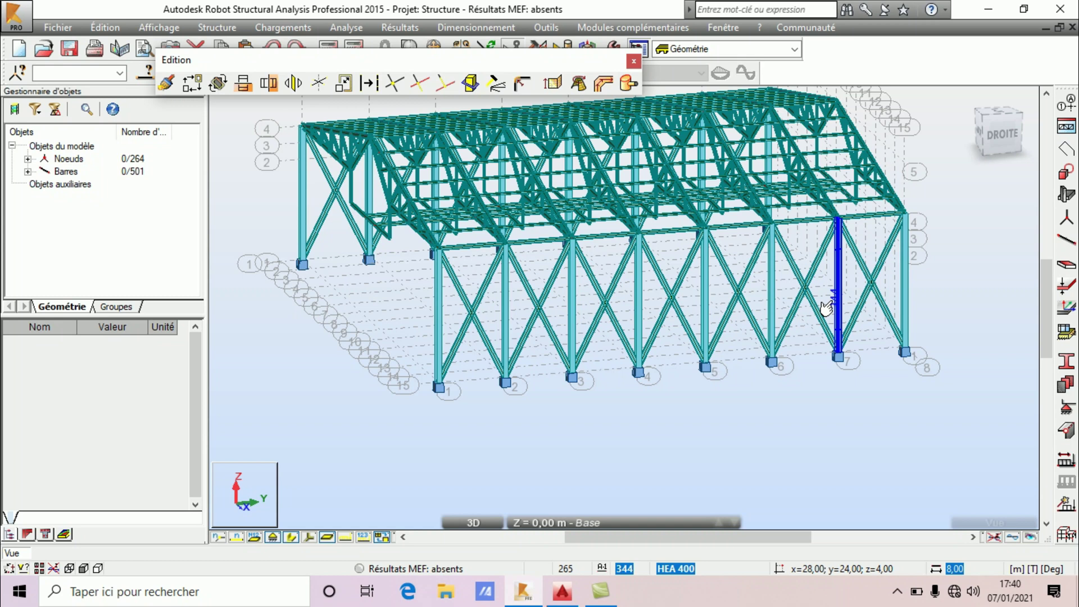
scroll(789, 288, "up", 3)
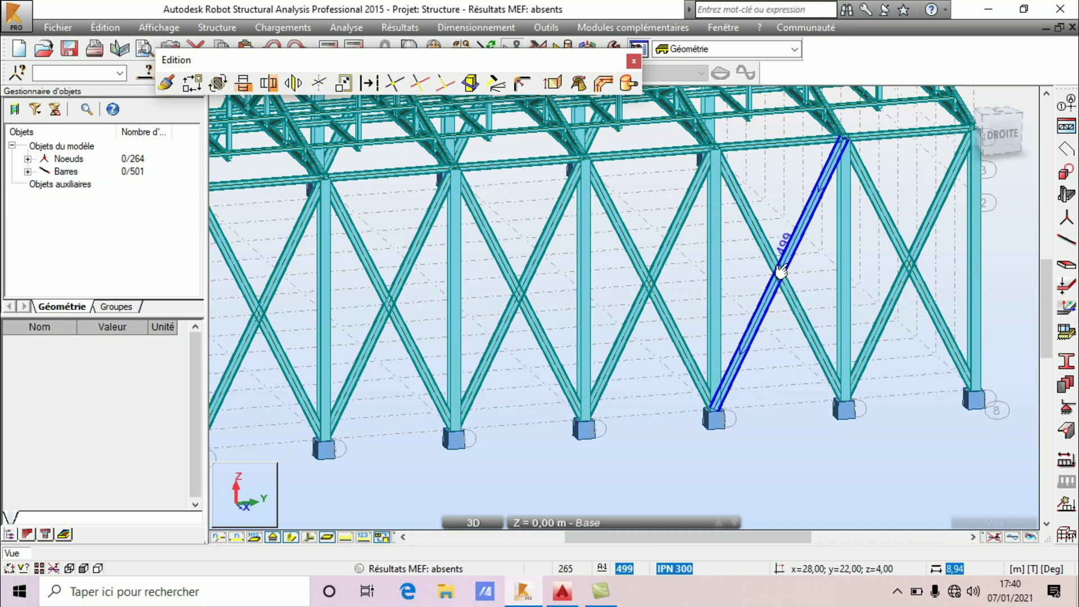
Step: Start a new bar and add an IPN 240 section from the IPN family of the OTUA profile database
left_click(1067, 242)
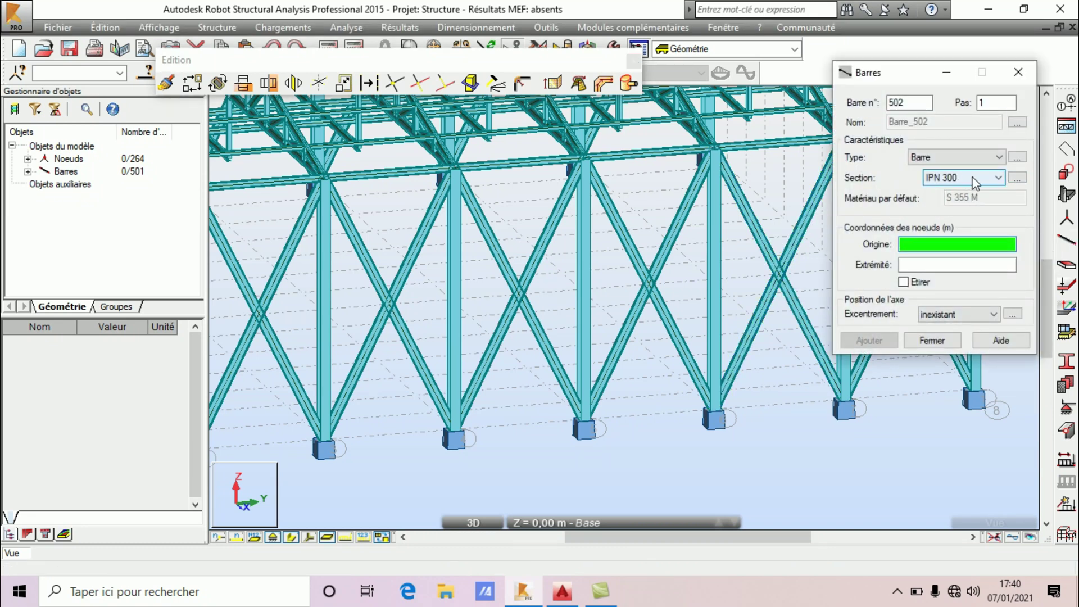
left_click(1017, 177)
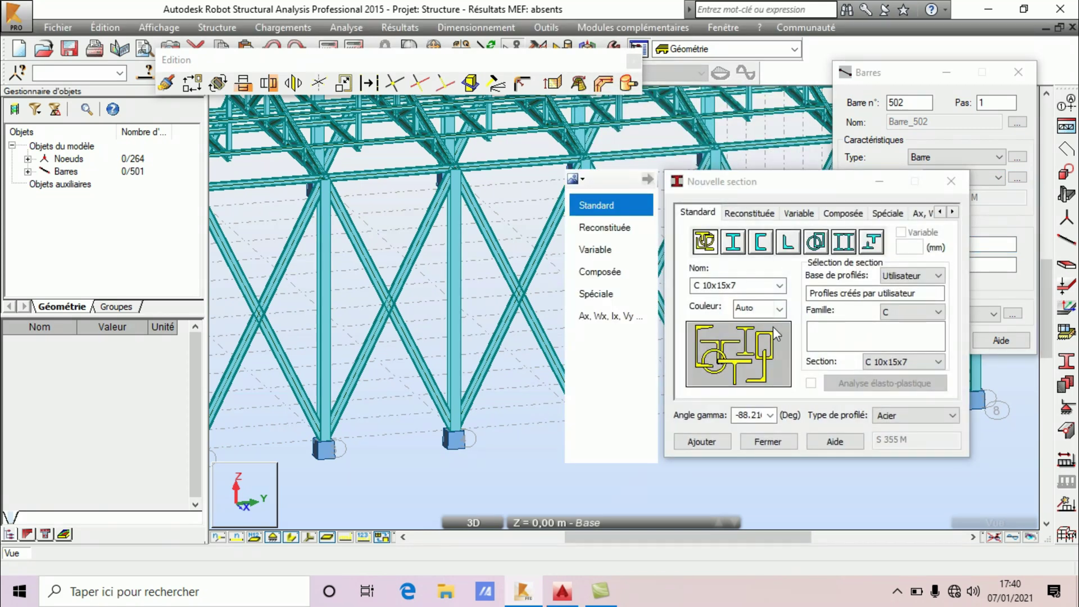
left_click(918, 312)
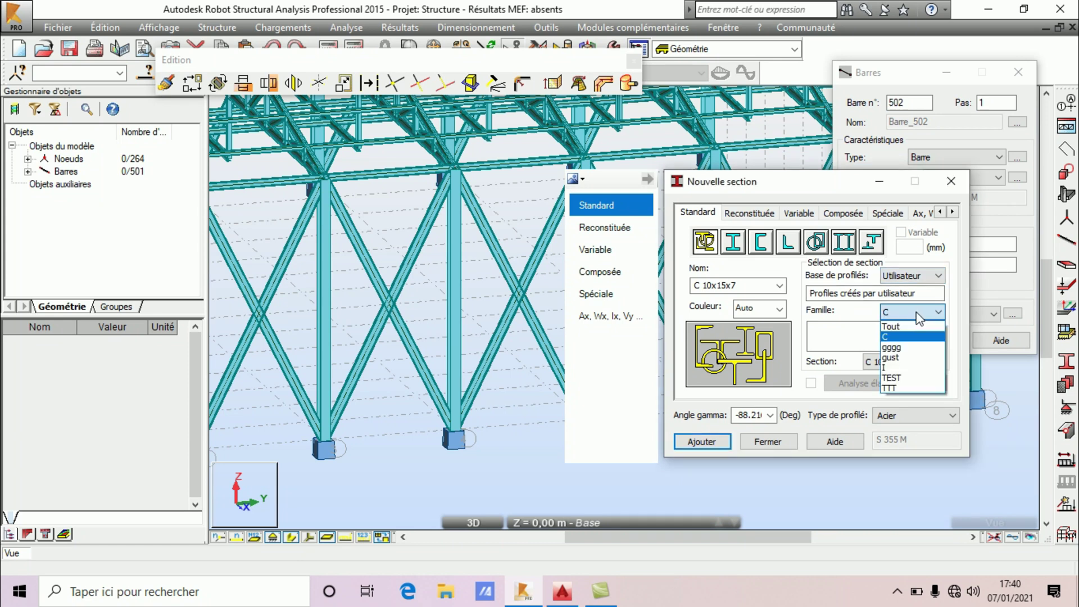
left_click(922, 309)
left_click(925, 276)
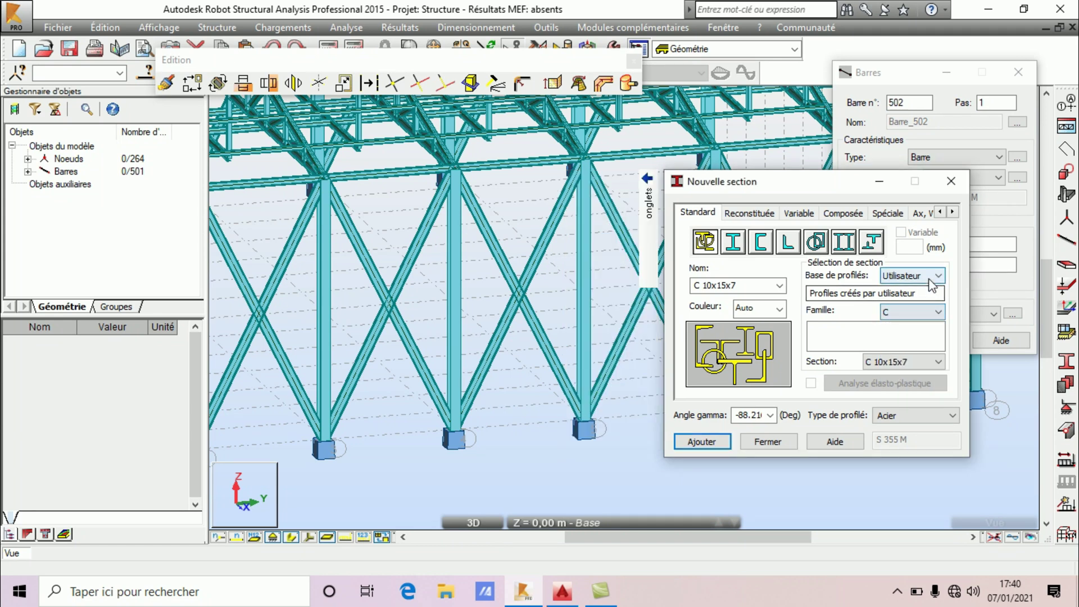
left_click(927, 291)
left_click(920, 309)
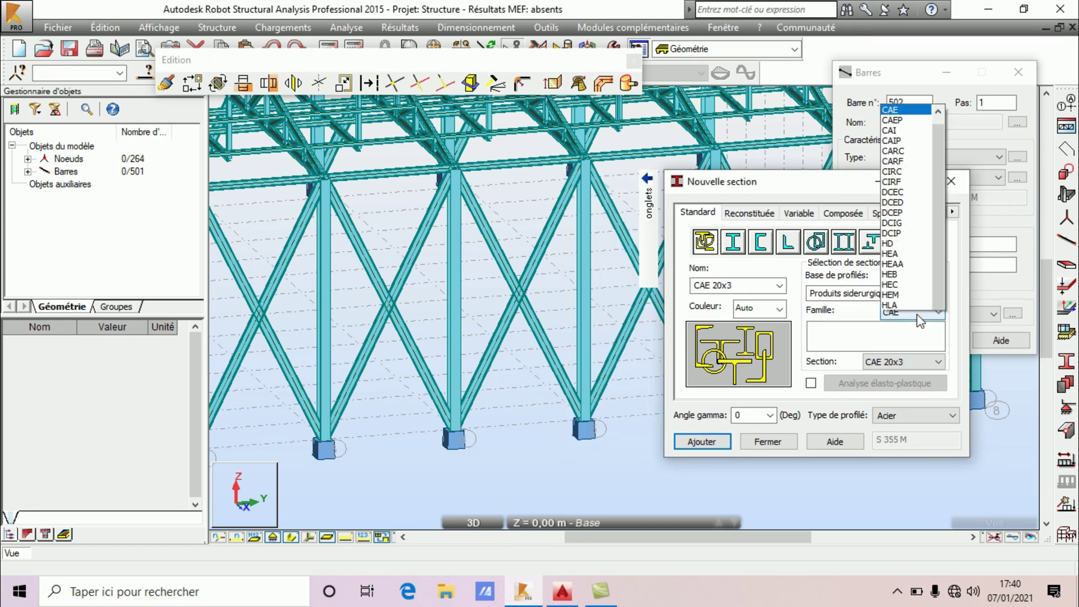
left_click(908, 303)
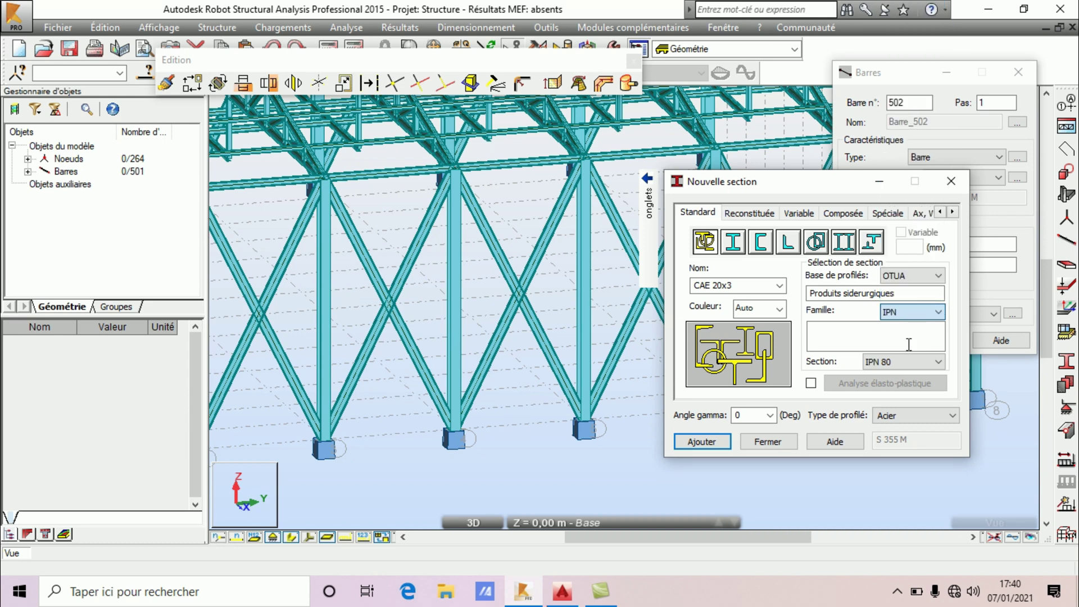
left_click(902, 360)
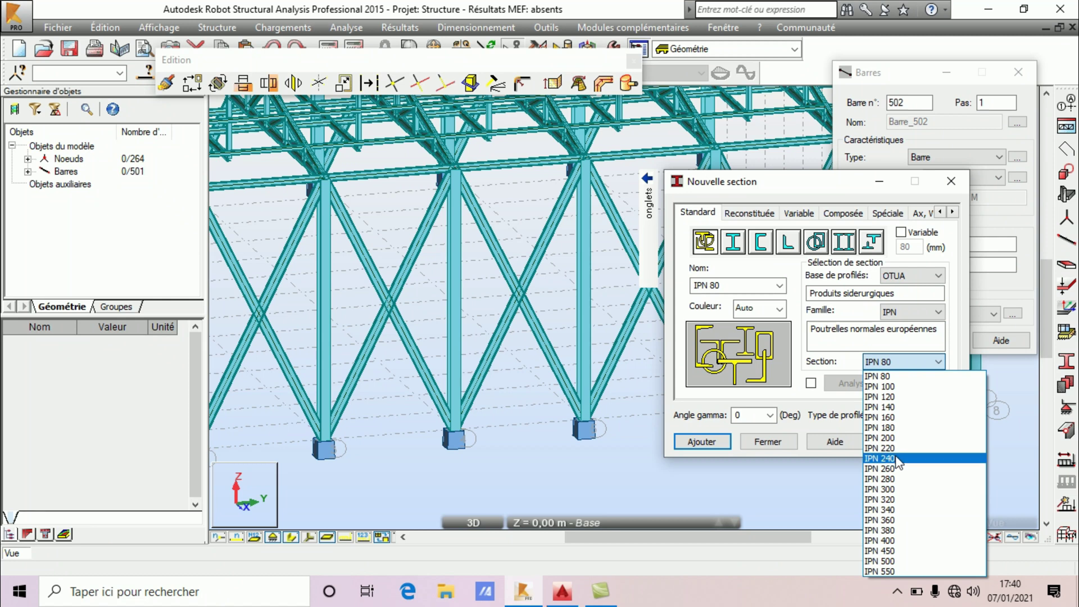
left_click(895, 458)
left_click(710, 443)
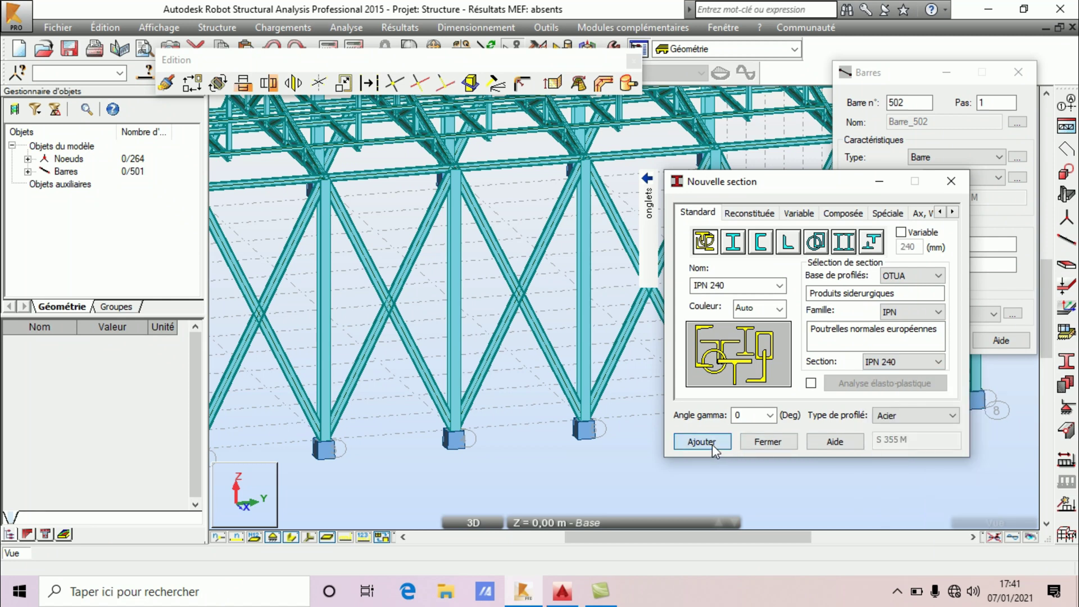
Step: Close the new-section and bar definition dialogs without creating a bar
left_click(769, 441)
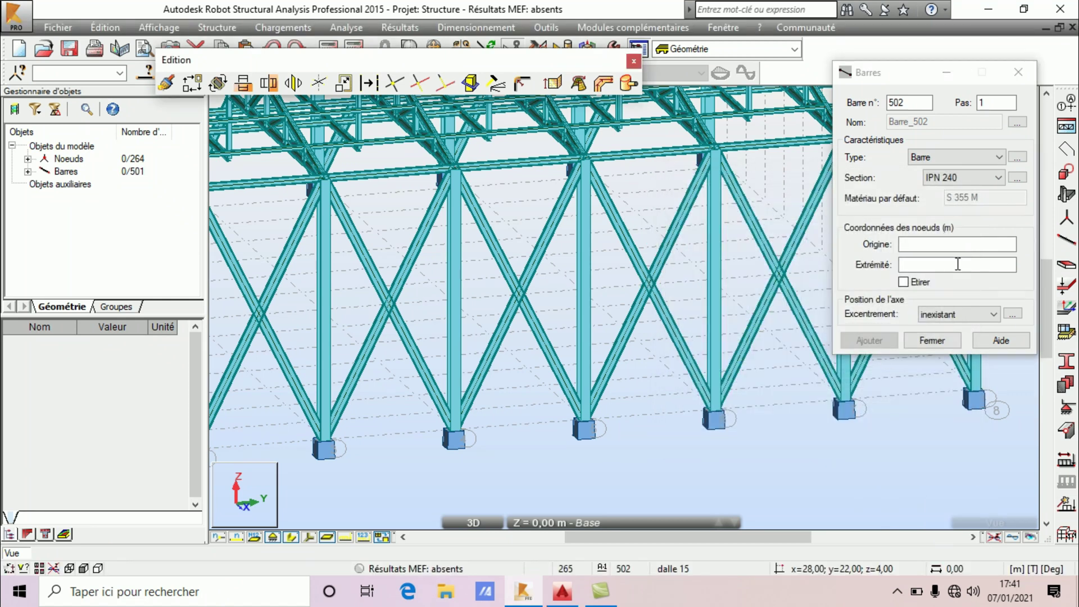
left_click(931, 340)
scroll(879, 361, "down", 5)
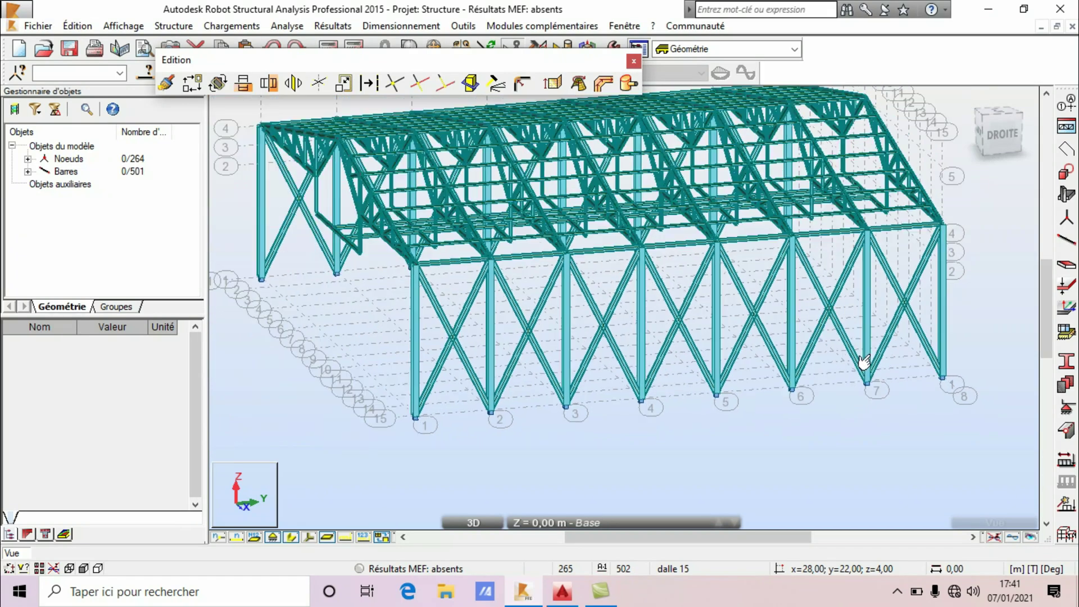
scroll(474, 272, "up", 2)
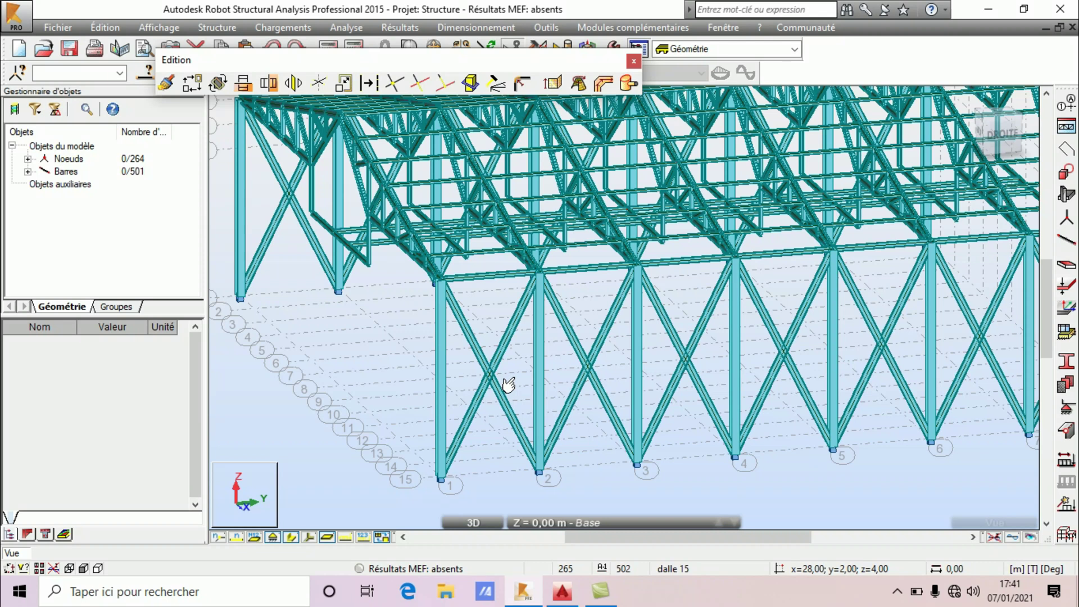
Step: Change the section of all crossed diagonals in the seven bays along the x=28 column row to IPN 240
left_click(474, 359)
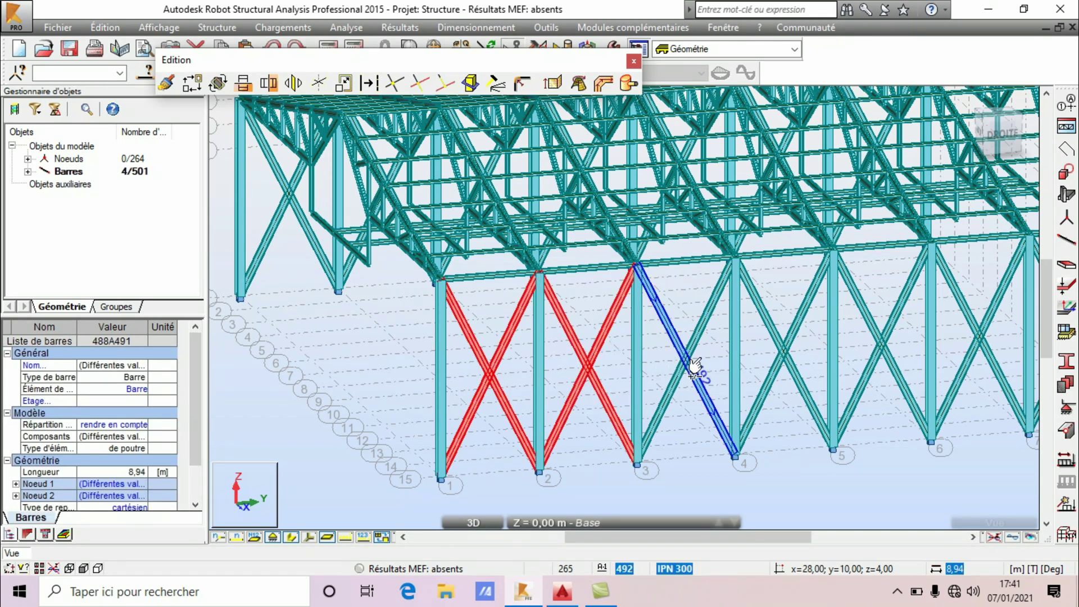
left_click(669, 352)
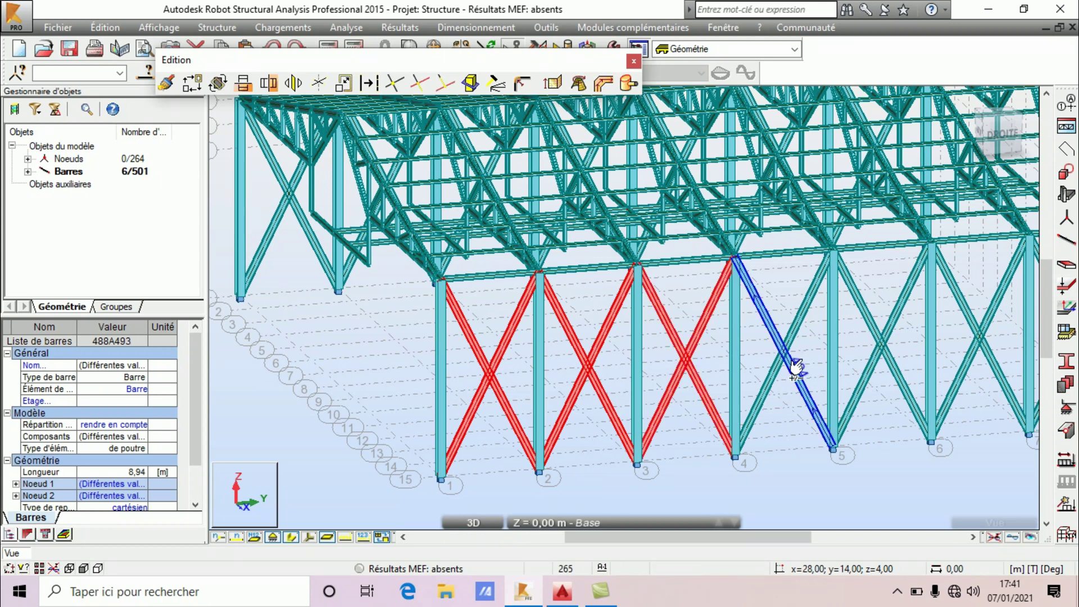
left_click(781, 354)
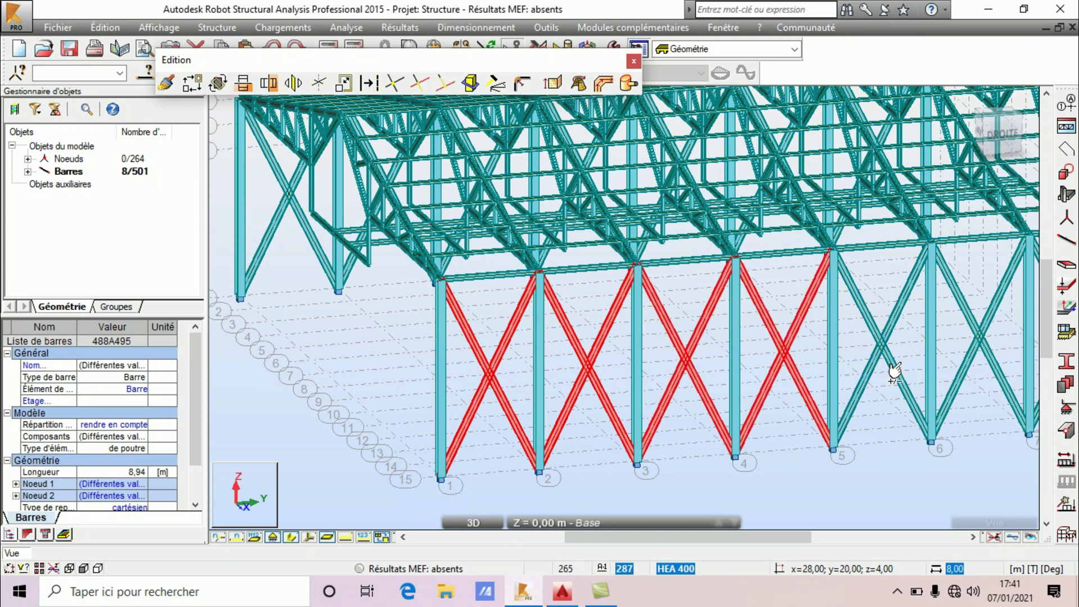
left_click(872, 345)
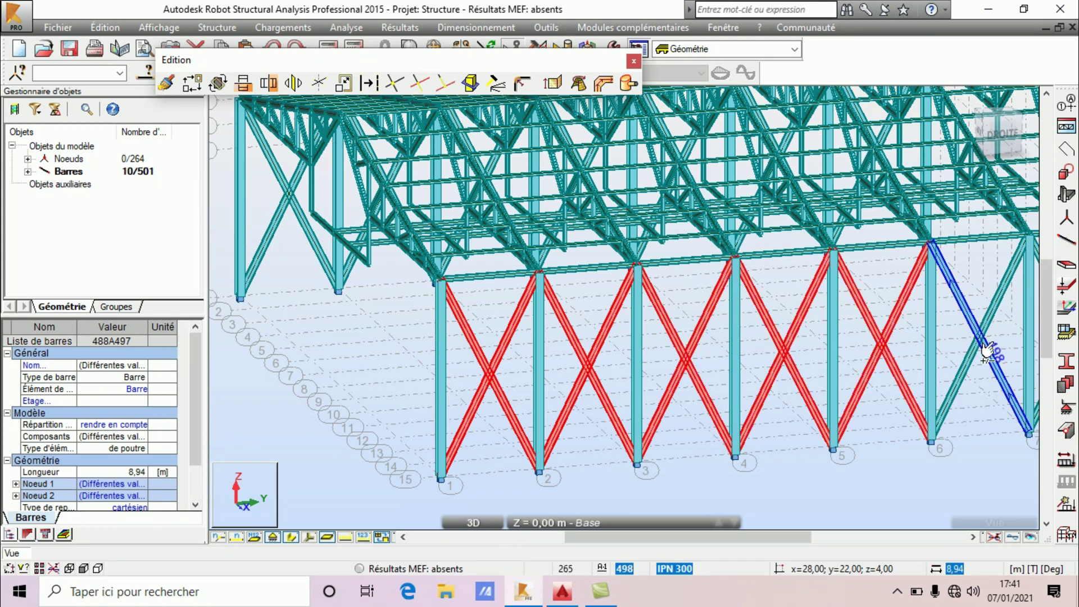
left_click(957, 329)
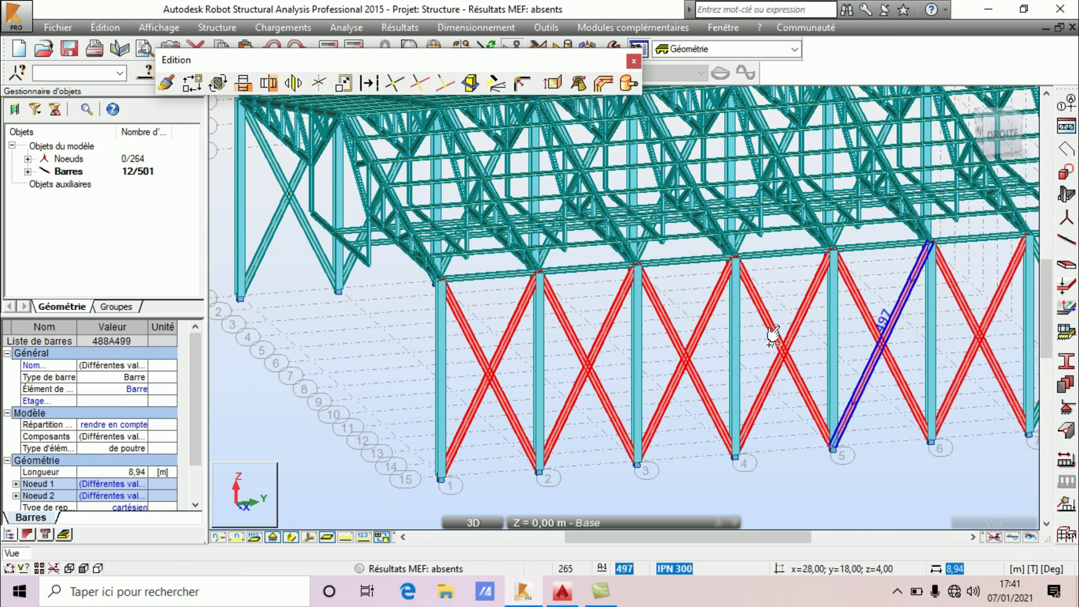
scroll(349, 320, "down", 3)
scroll(718, 329, "up", 2)
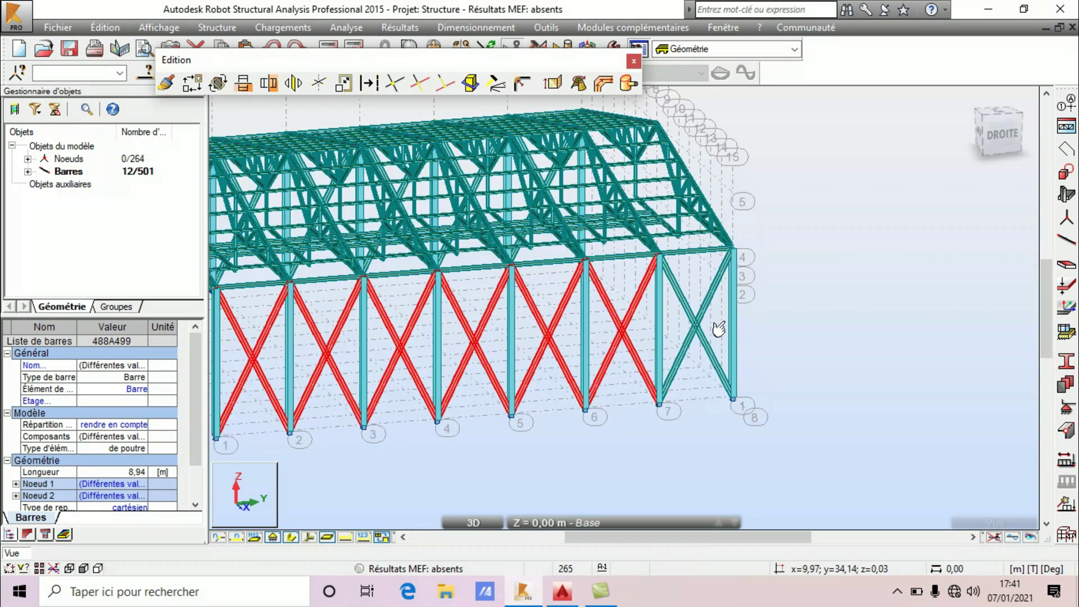
left_click(683, 314)
scroll(762, 308, "down", 1)
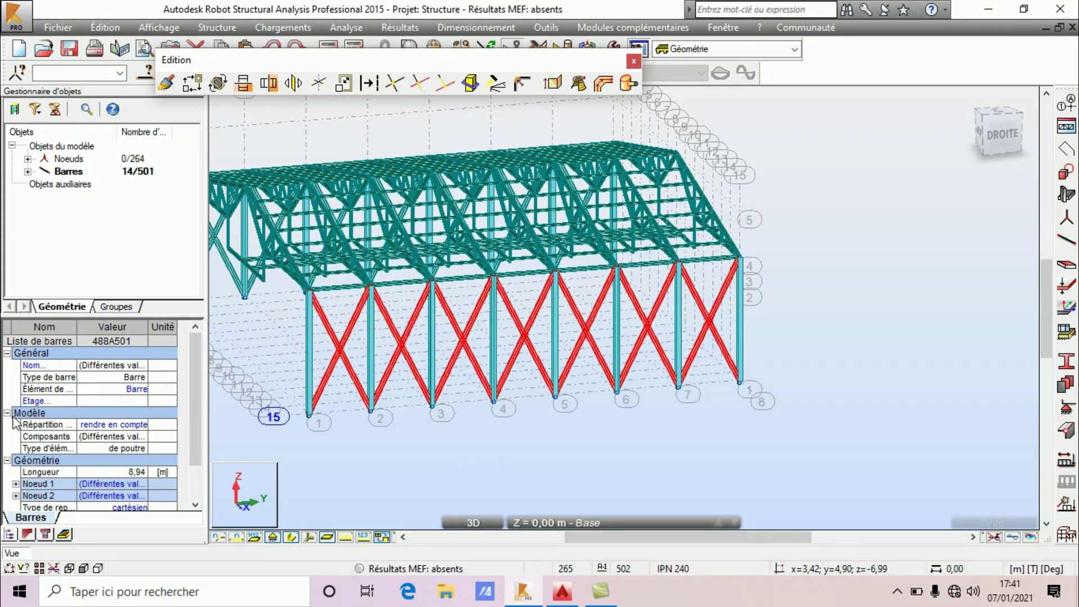
left_click_drag(192, 402, 194, 426)
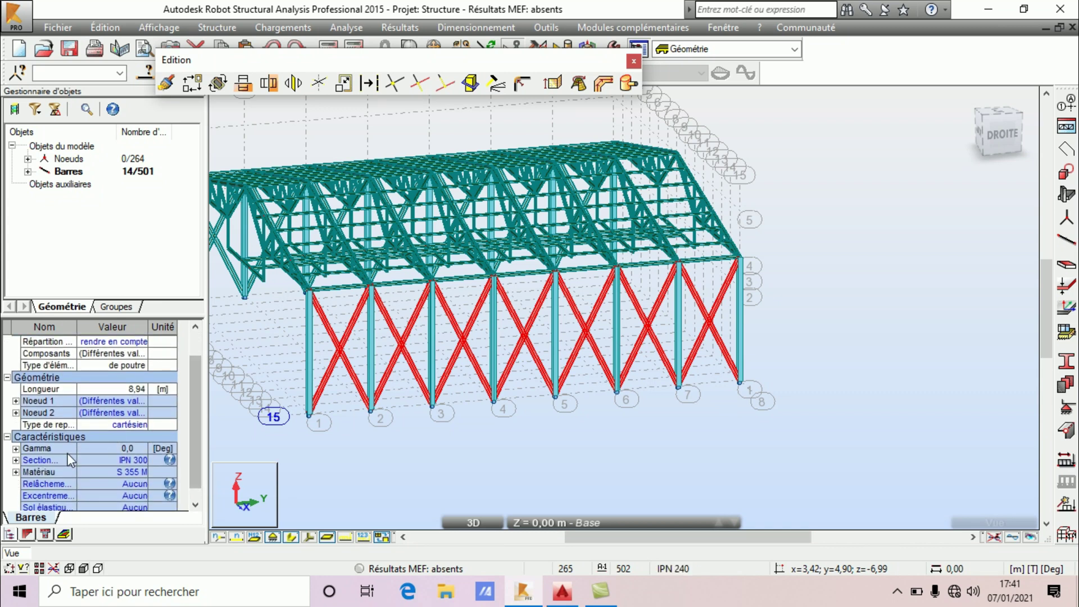
left_click(124, 458)
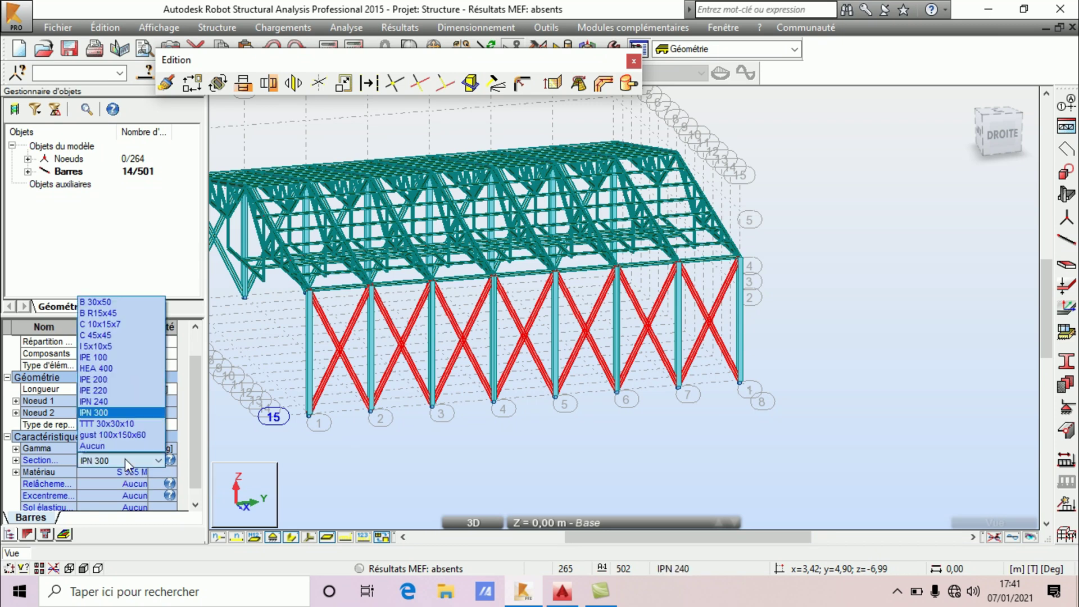
left_click(122, 402)
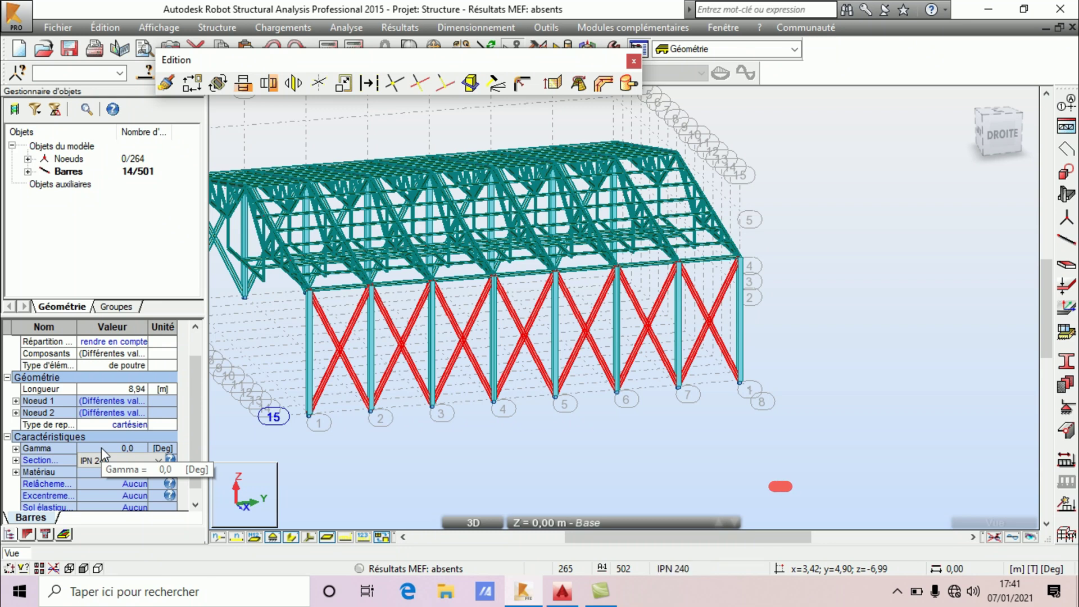
key("Return")
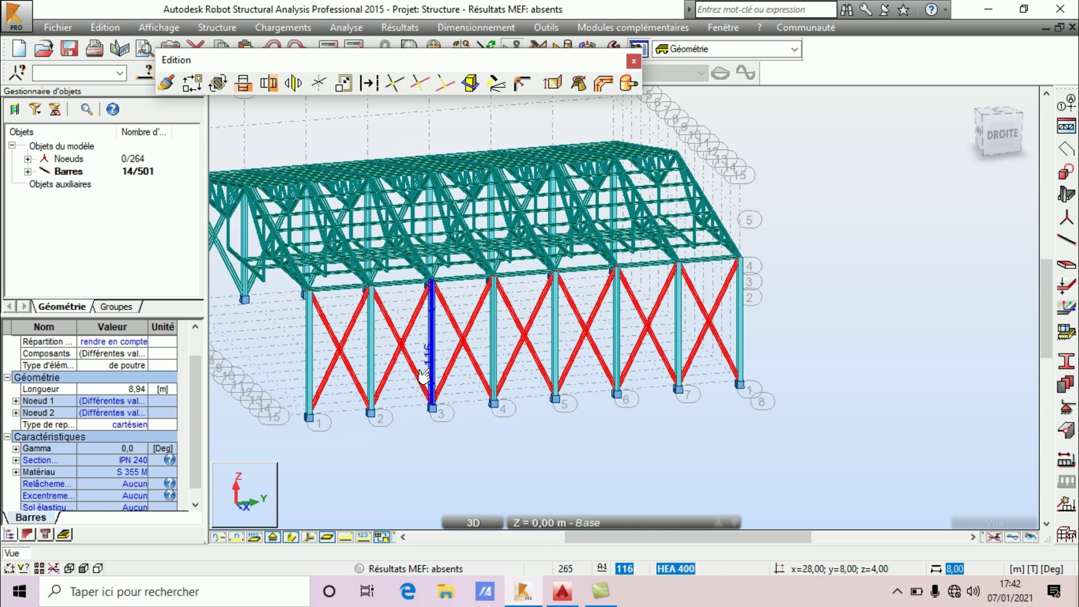
Step: Change the section of all crossed diagonals in the seven bays along the x=0 column row to IPN 240, then clear the selection
scroll(653, 355, "down", 2)
scroll(621, 304, "up", 2)
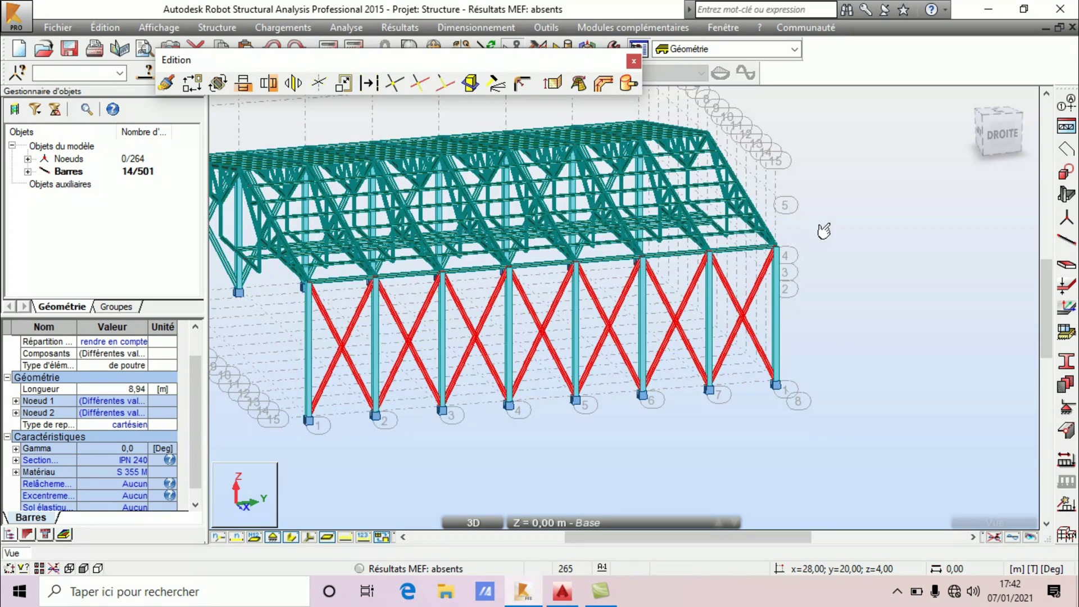
right_click(724, 221)
left_click(741, 285)
left_click_drag(703, 315, 479, 417)
scroll(558, 440, "up", 4)
right_click(649, 256)
left_click(649, 261)
left_click(513, 427)
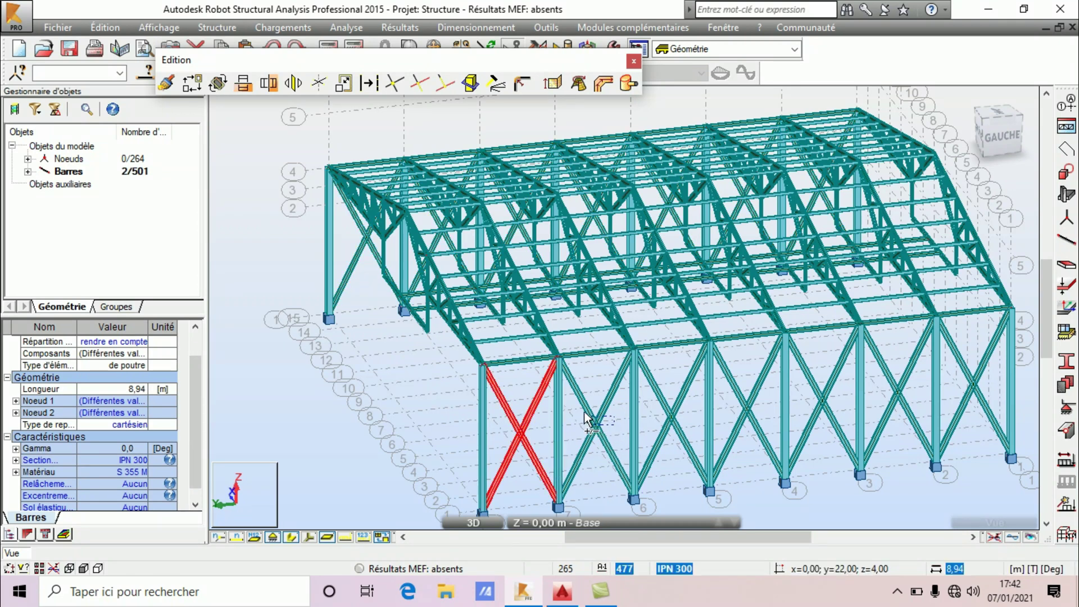
left_click(593, 426, "ctrl")
left_click(660, 413, "ctrl")
left_click(747, 413, "ctrl")
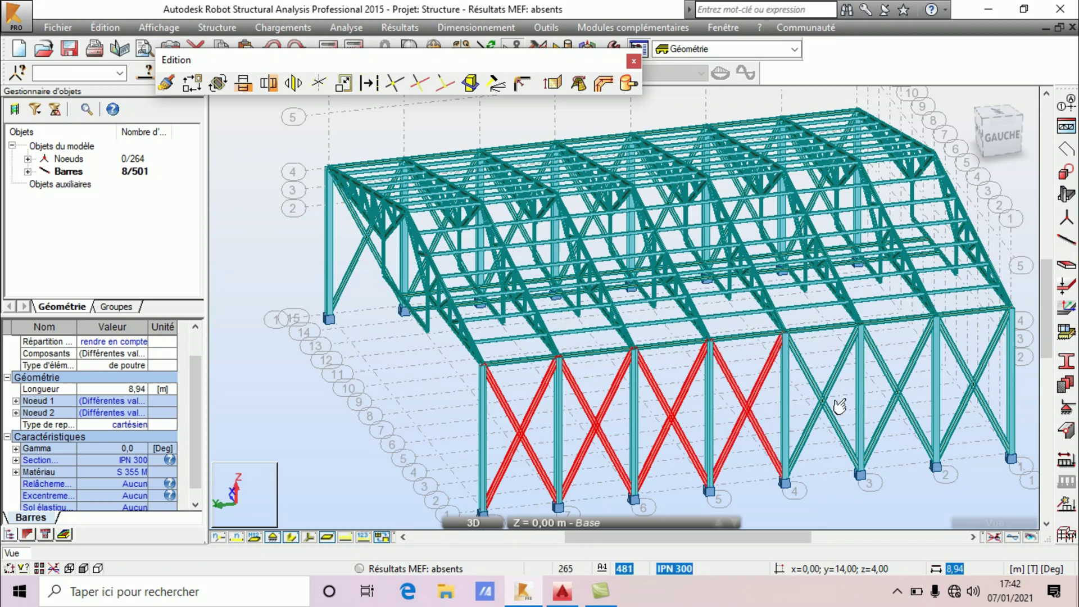
left_click(822, 403, "ctrl")
left_click(909, 406, "ctrl")
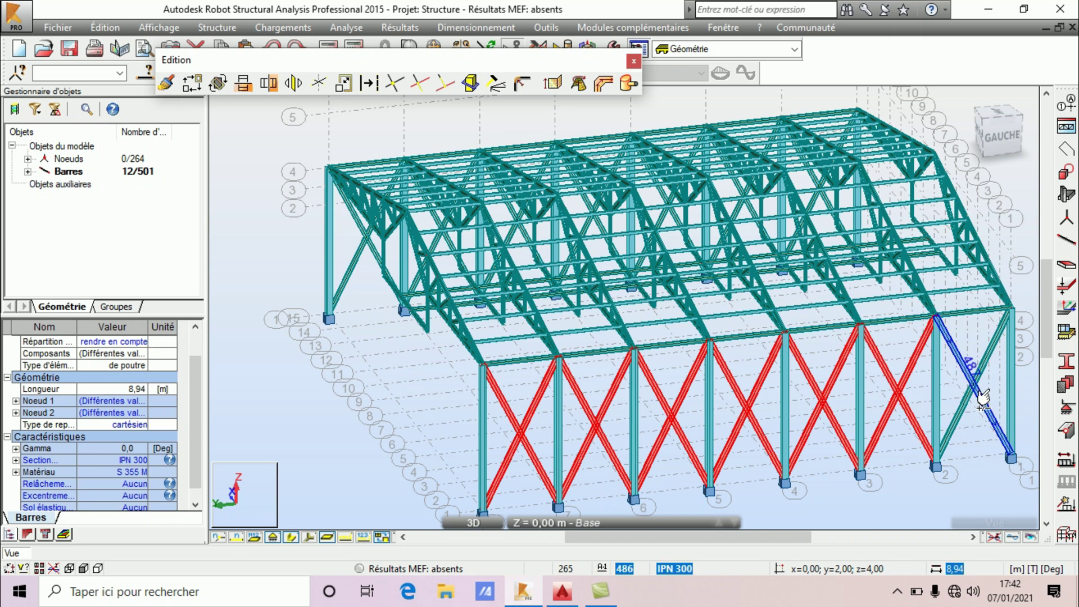
left_click(962, 380, "ctrl")
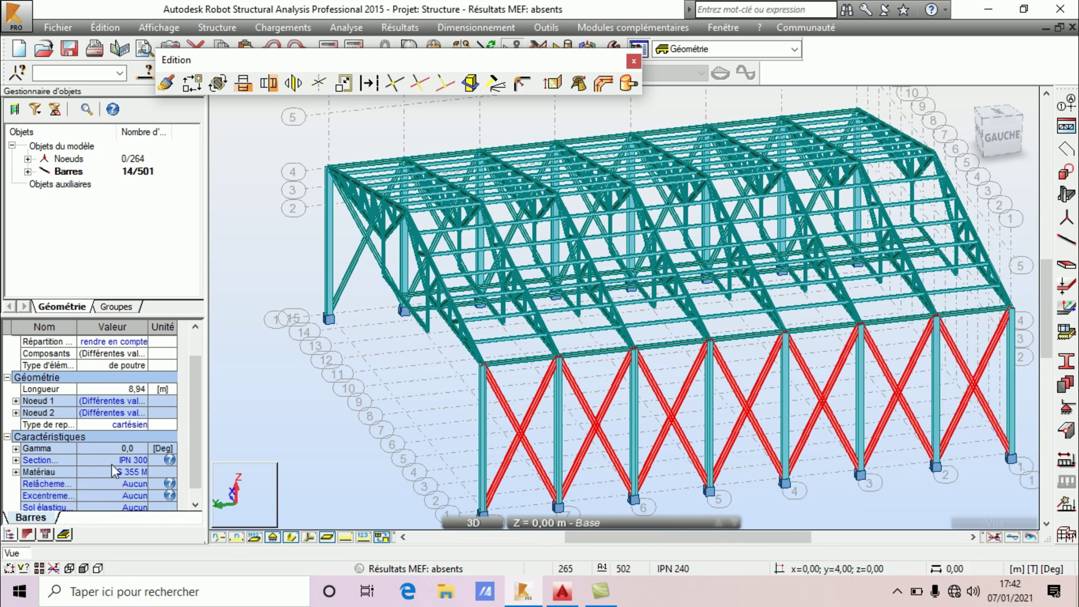
left_click(129, 459)
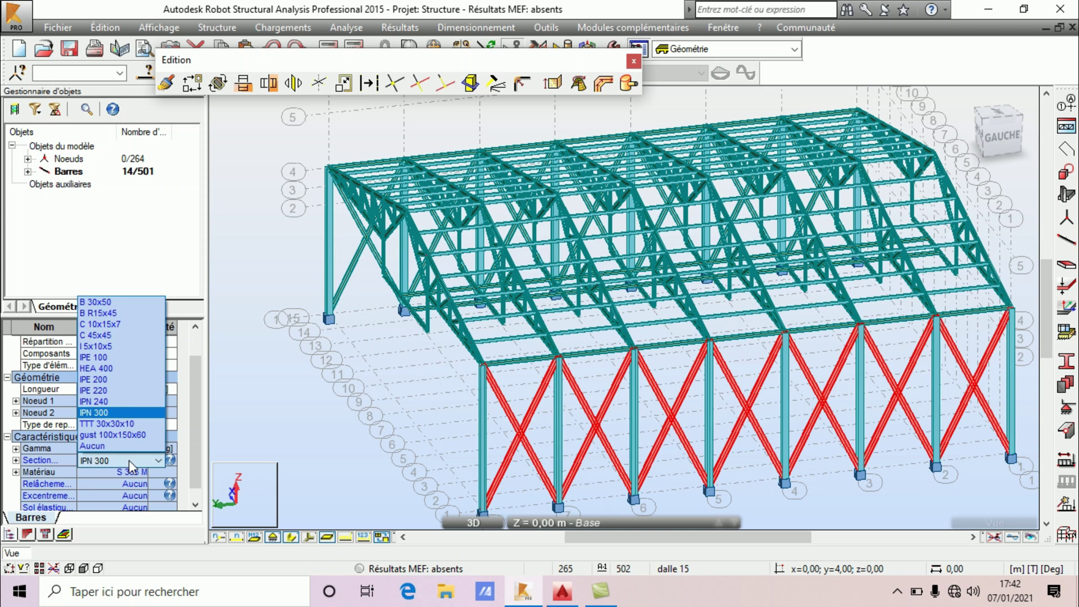
left_click(110, 401)
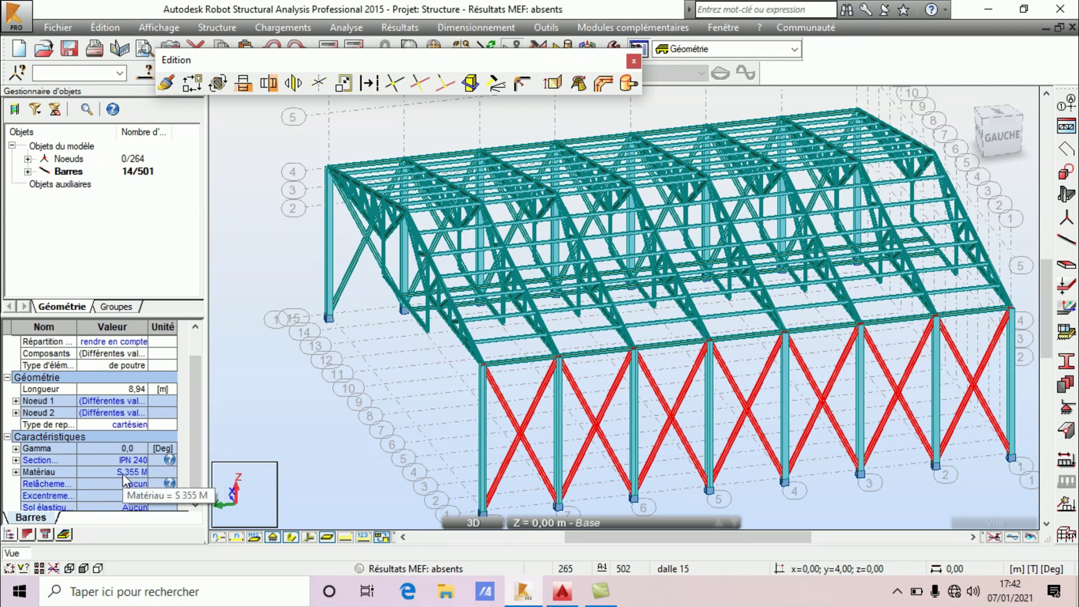
left_click(392, 362)
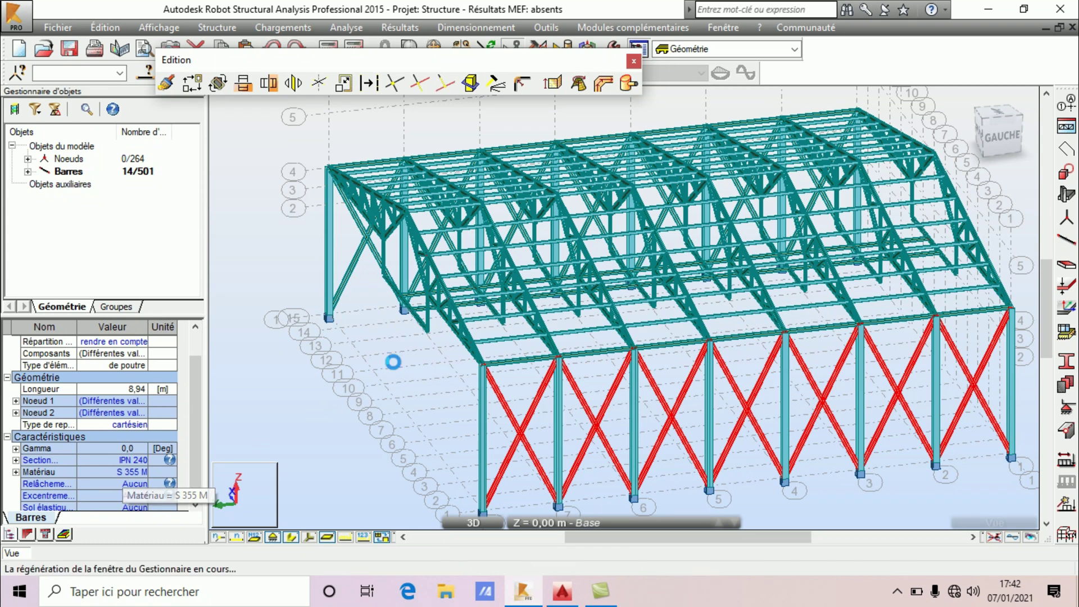
Step: Examine the whole braced hall in 3D from its rear gable end
scroll(392, 303, "down", 3)
right_click(869, 298)
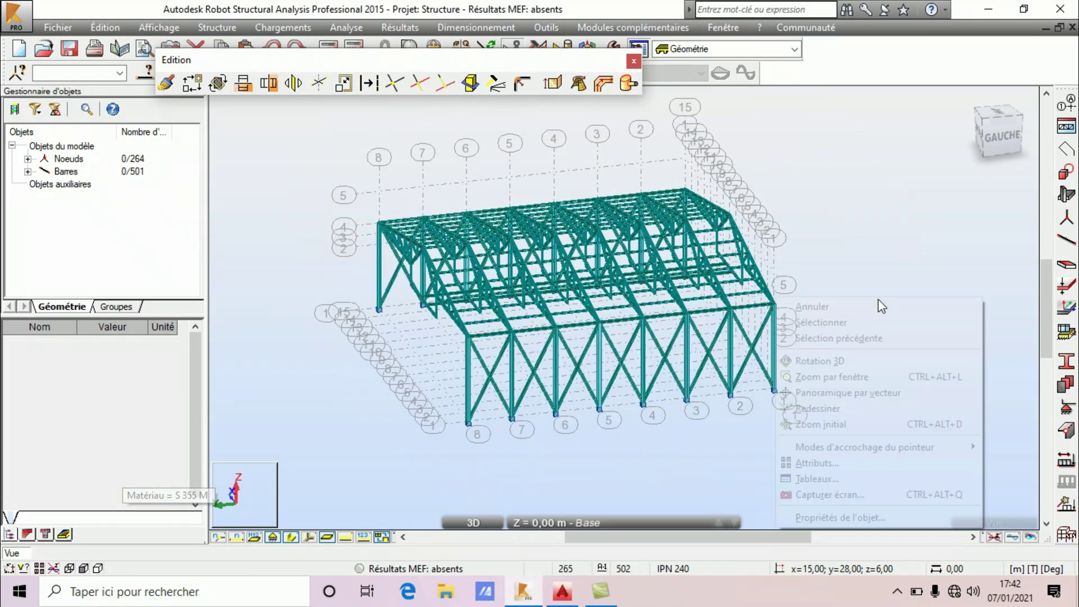
left_click(831, 363)
left_click_drag(532, 421, 579, 278)
scroll(579, 278, "up", 2)
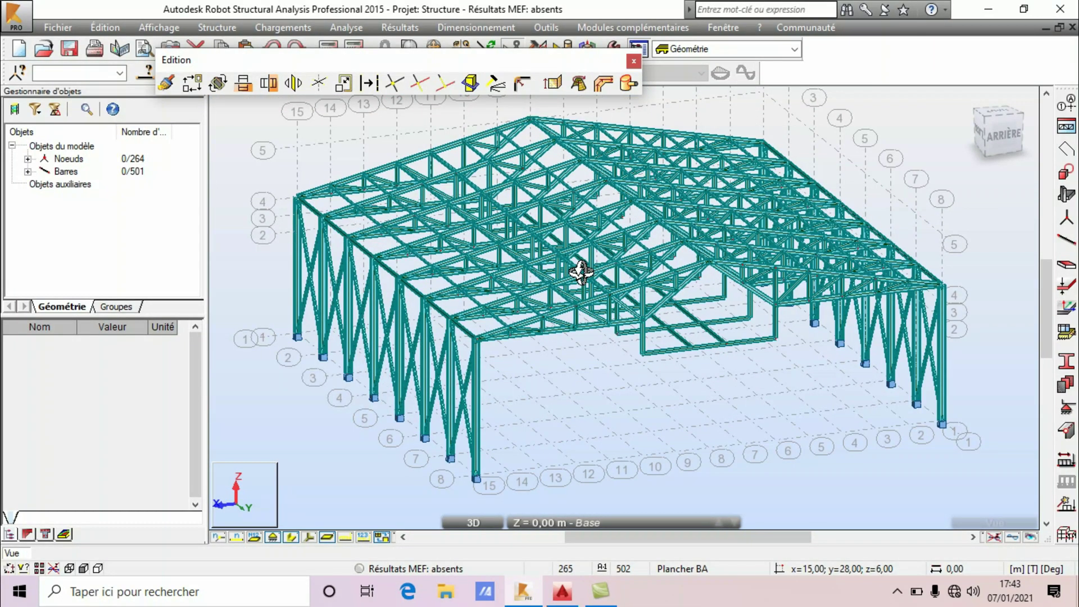
scroll(573, 284, "up", 1)
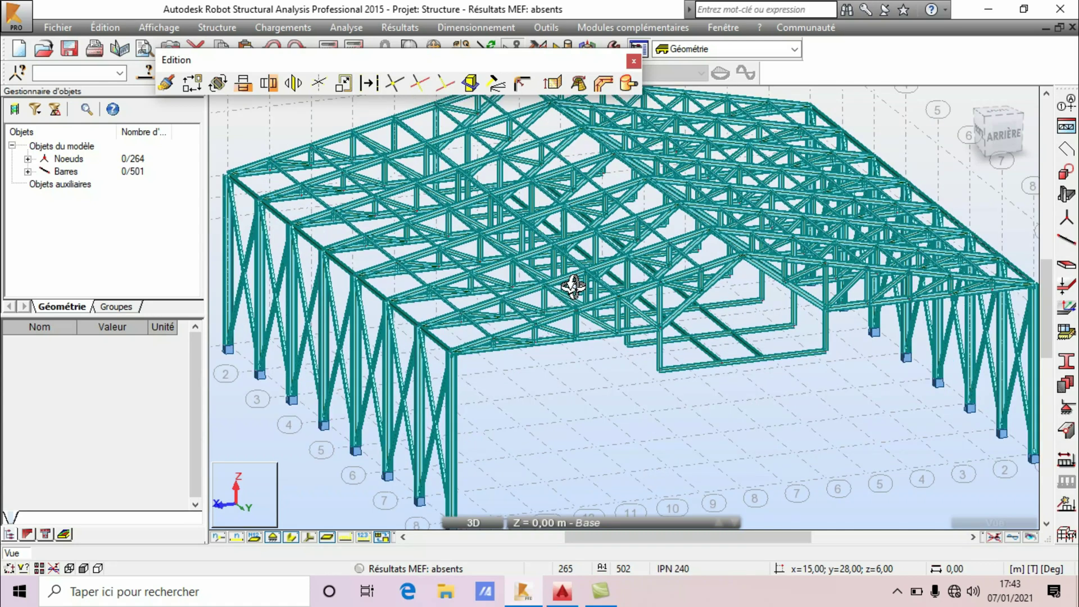
scroll(573, 284, "down", 2)
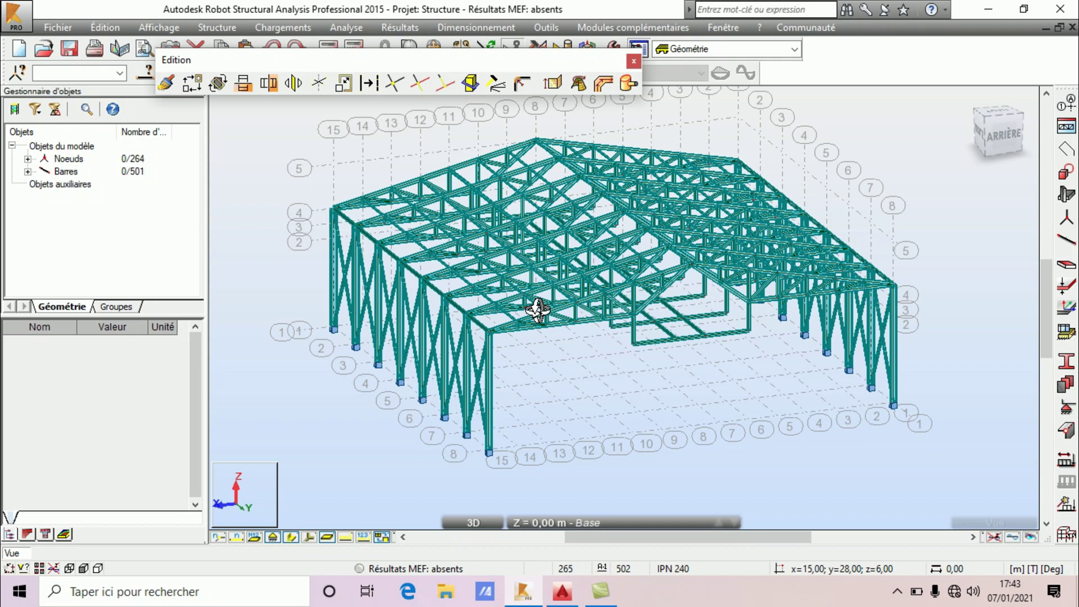
Step: Examine the purlin, truss and column connections near the eave up close, as well as the end frame's central opening
scroll(489, 320, "up", 3)
scroll(478, 324, "up", 2)
scroll(409, 272, "up", 2)
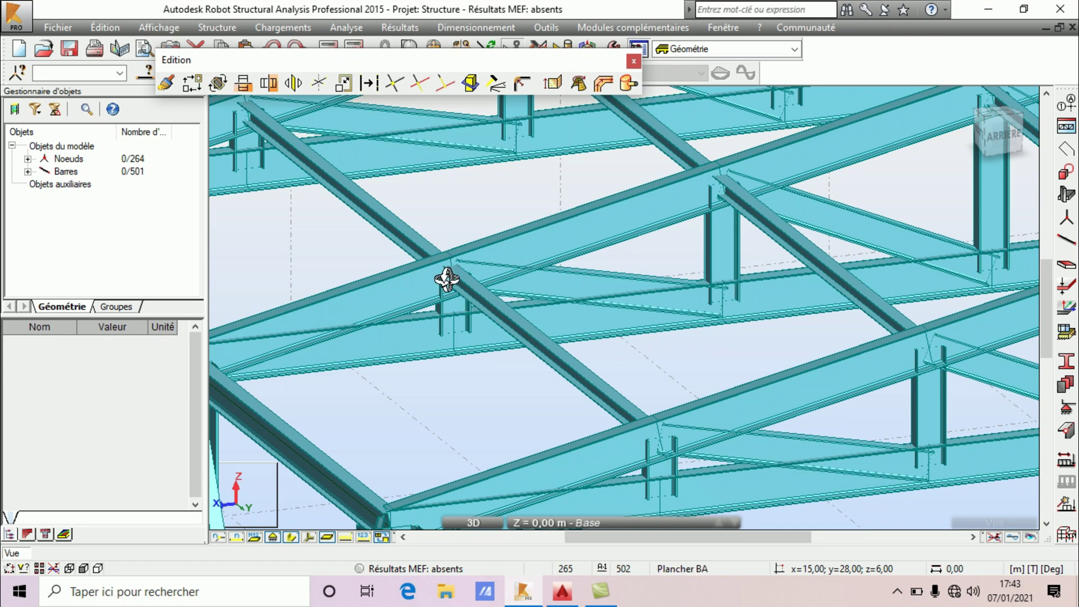
scroll(446, 279, "down", 3)
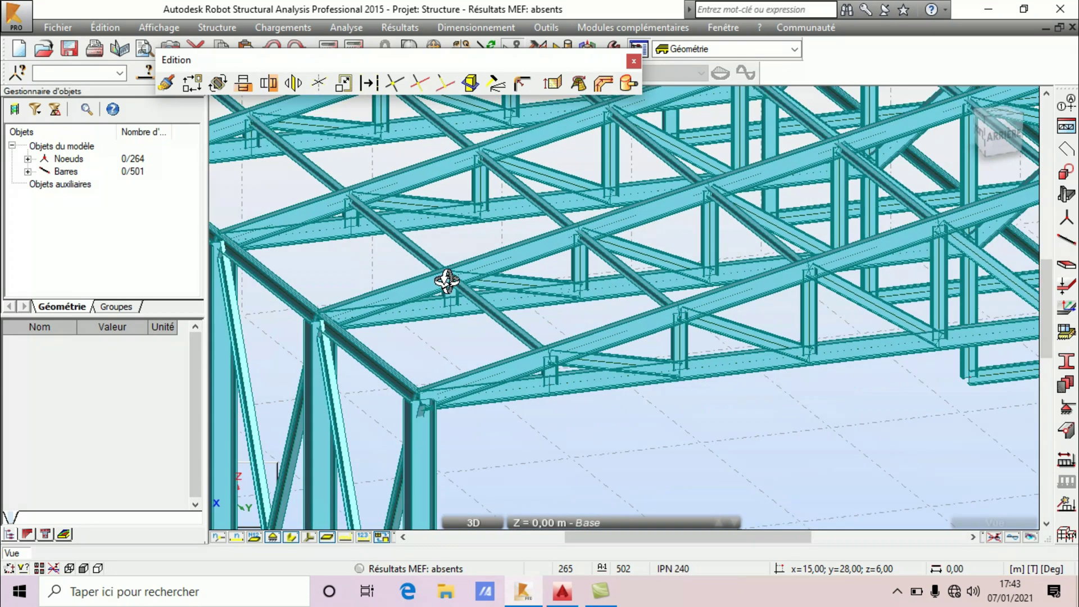
scroll(447, 281, "down", 4)
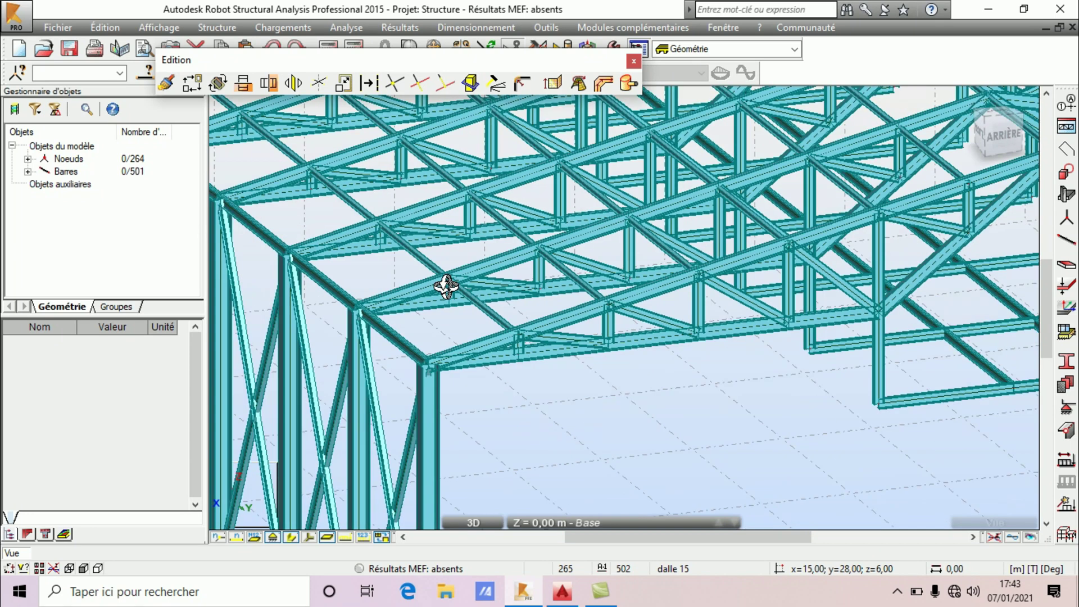
scroll(447, 285, "up", 4)
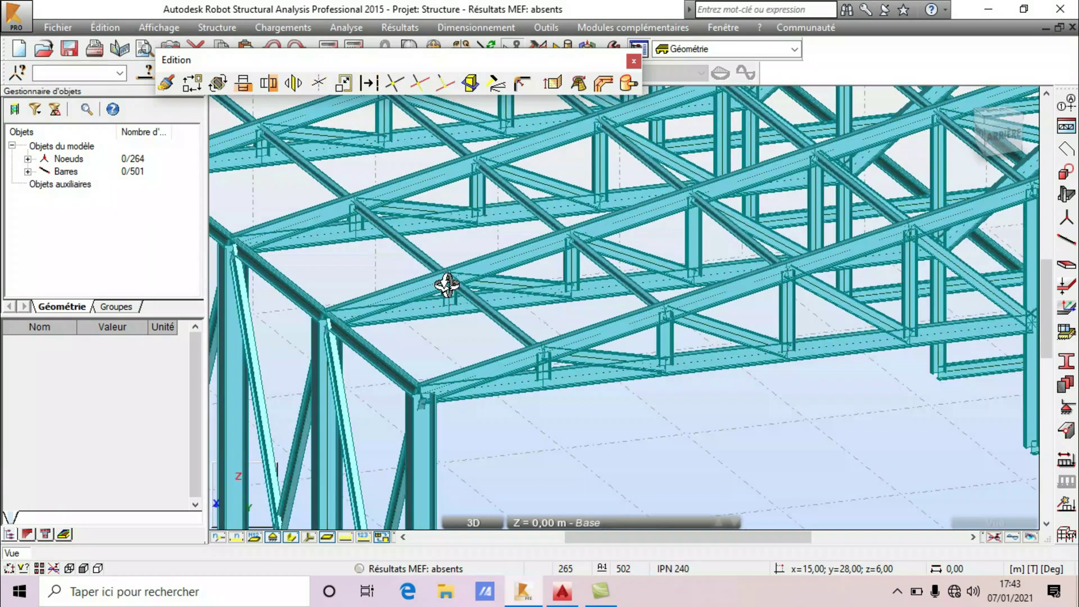
scroll(447, 275, "up", 3)
scroll(386, 289, "down", 4)
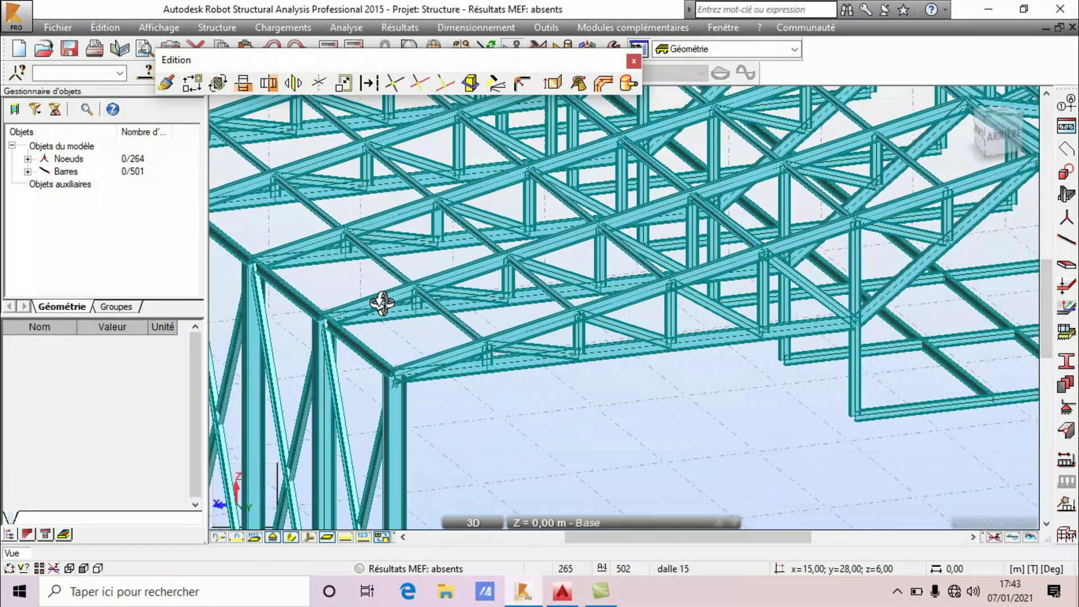
scroll(382, 304, "down", 3)
left_click_drag(549, 312, 523, 317)
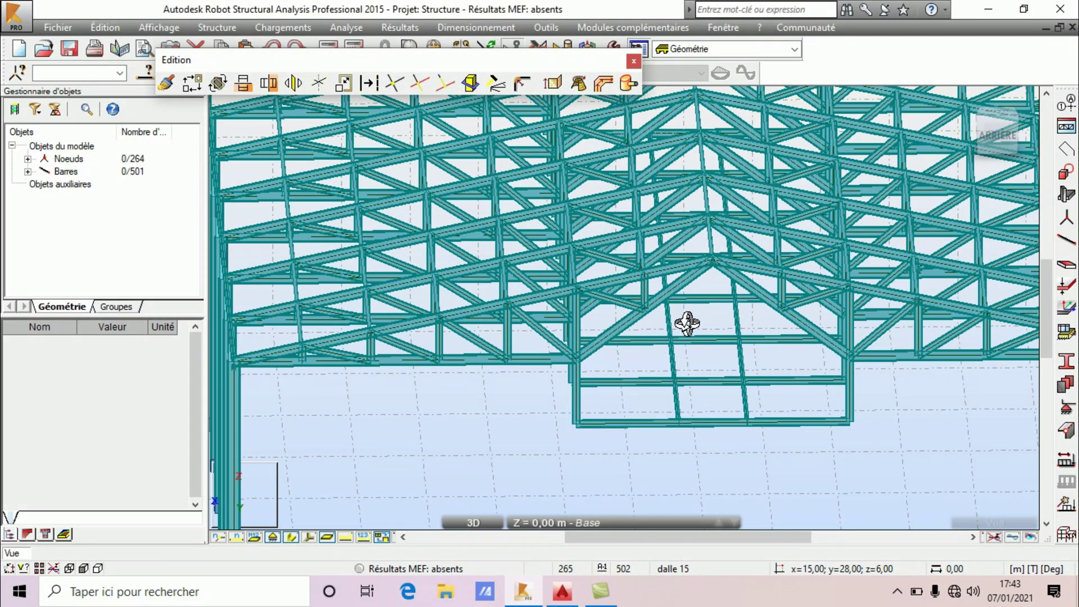
scroll(686, 326, "down", 5)
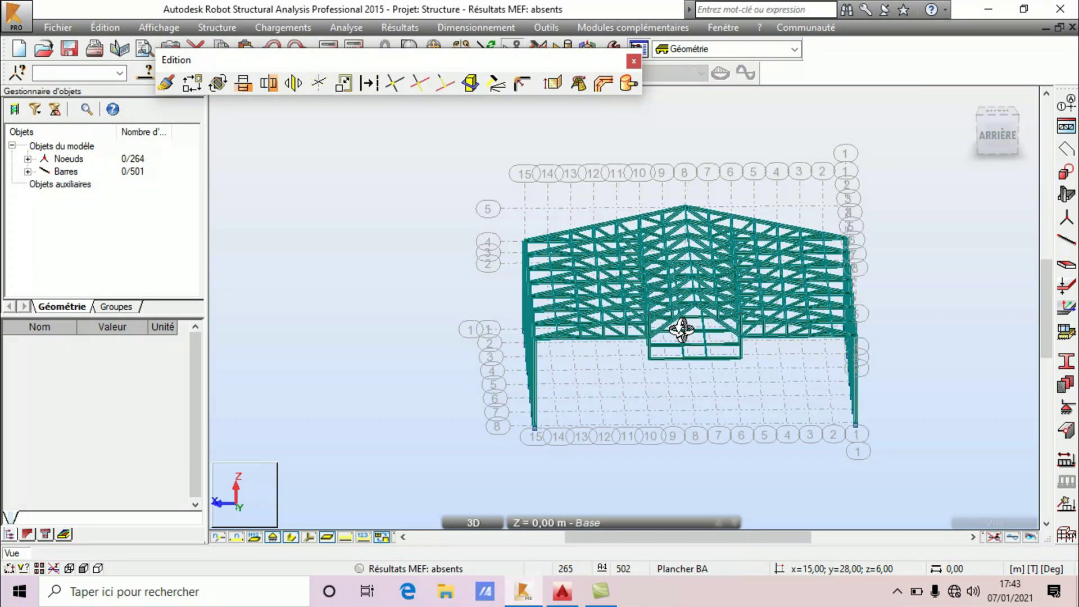